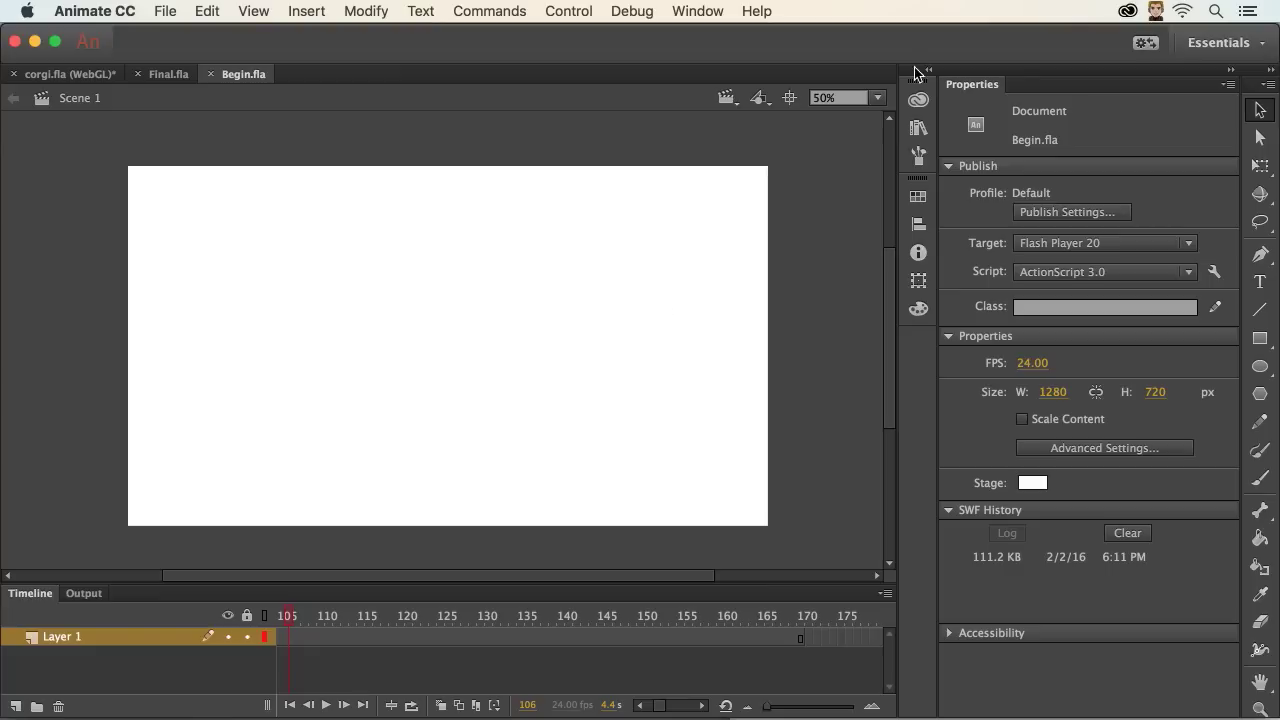
Search Adobe Stock for 'old motor' and save a classic motorcycle photo to the Fun and Games library
click(927, 74)
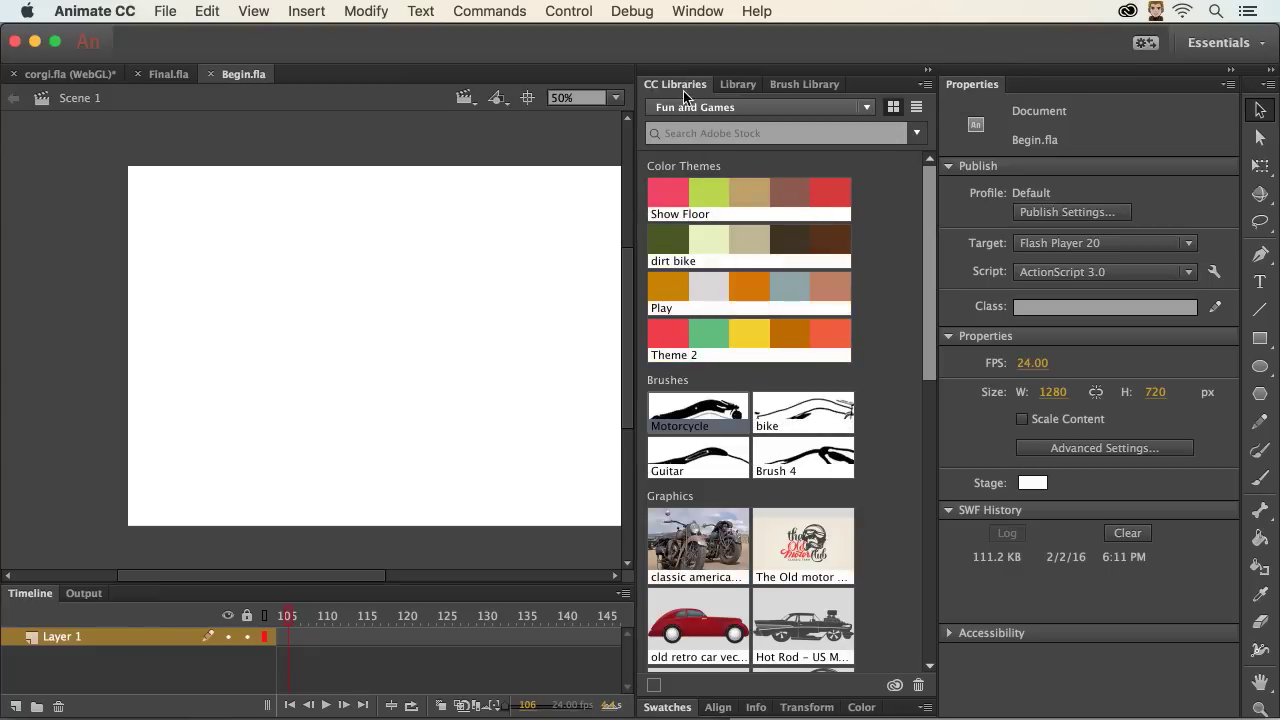
scroll(891, 290, down, 10)
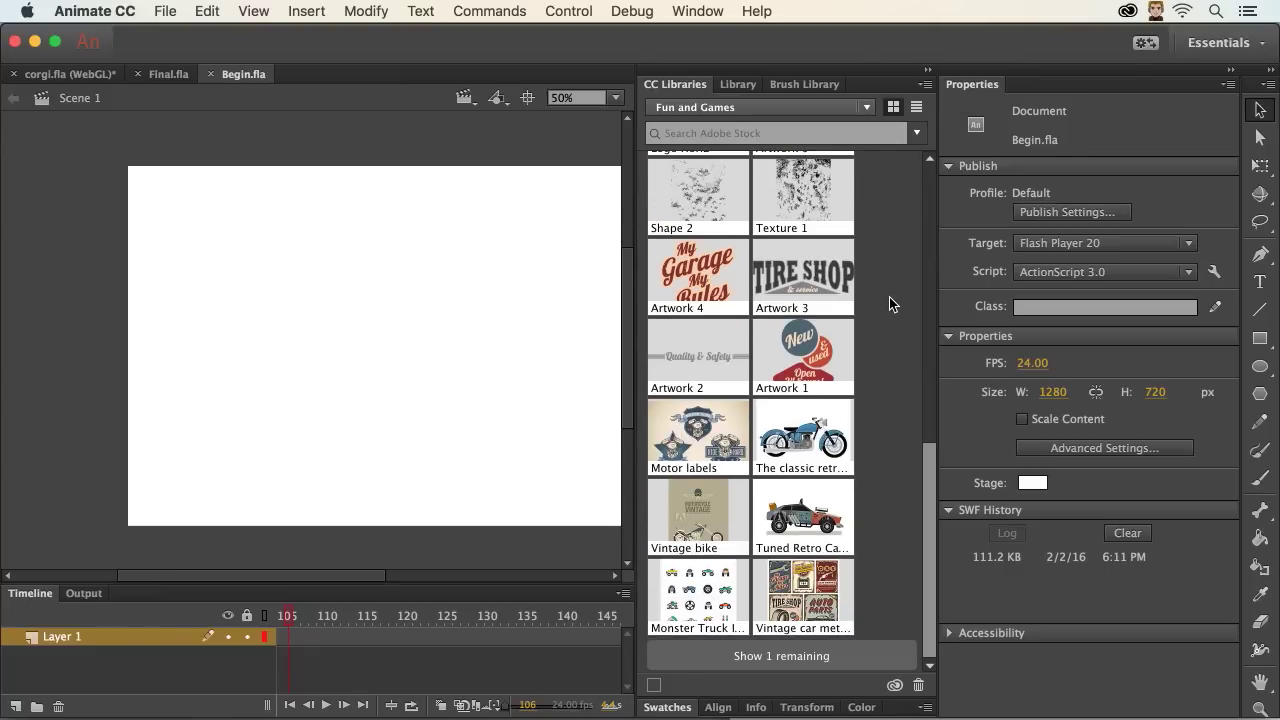
scroll(889, 297, up, 10)
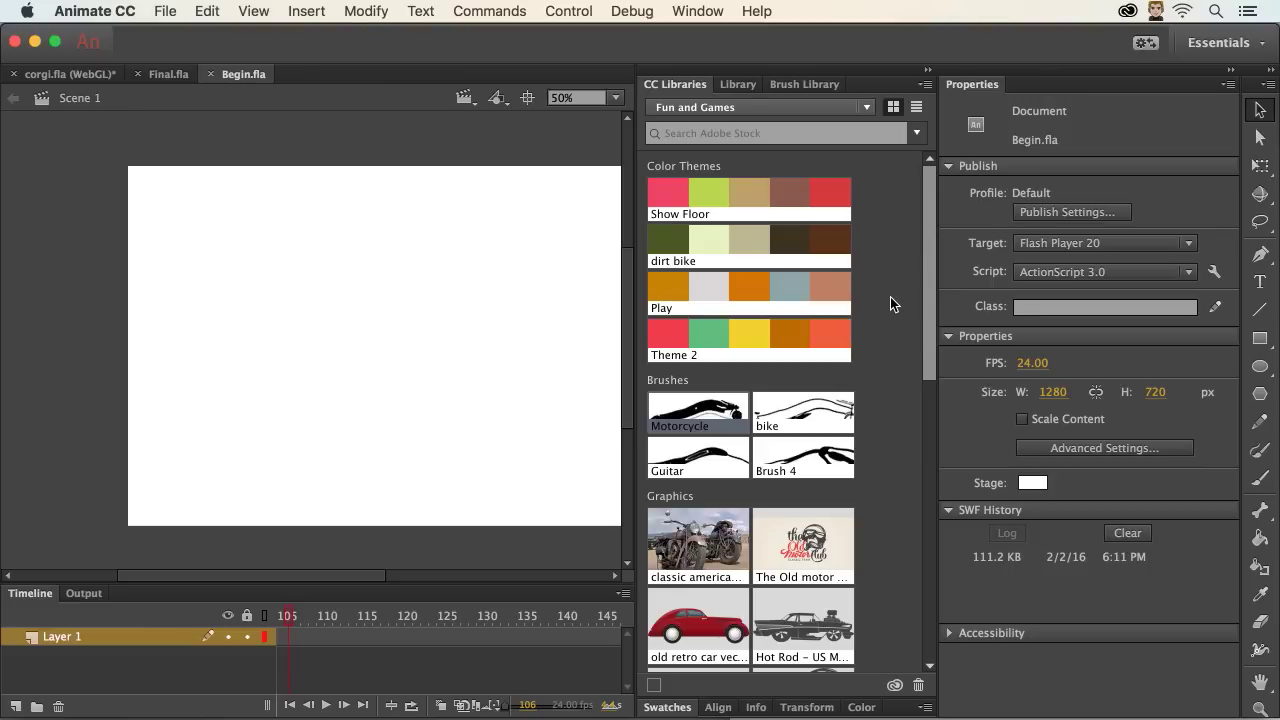
click(769, 133)
text(old motor)
key(Return)
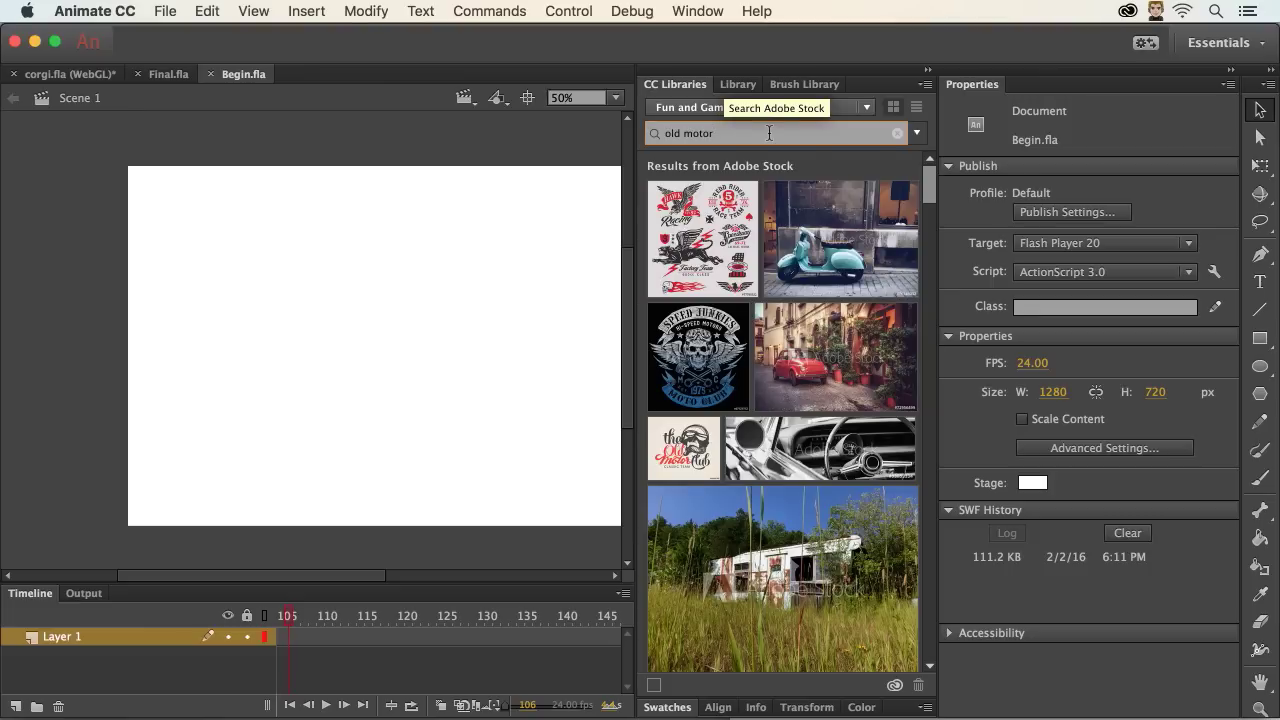
scroll(730, 270, down, 3)
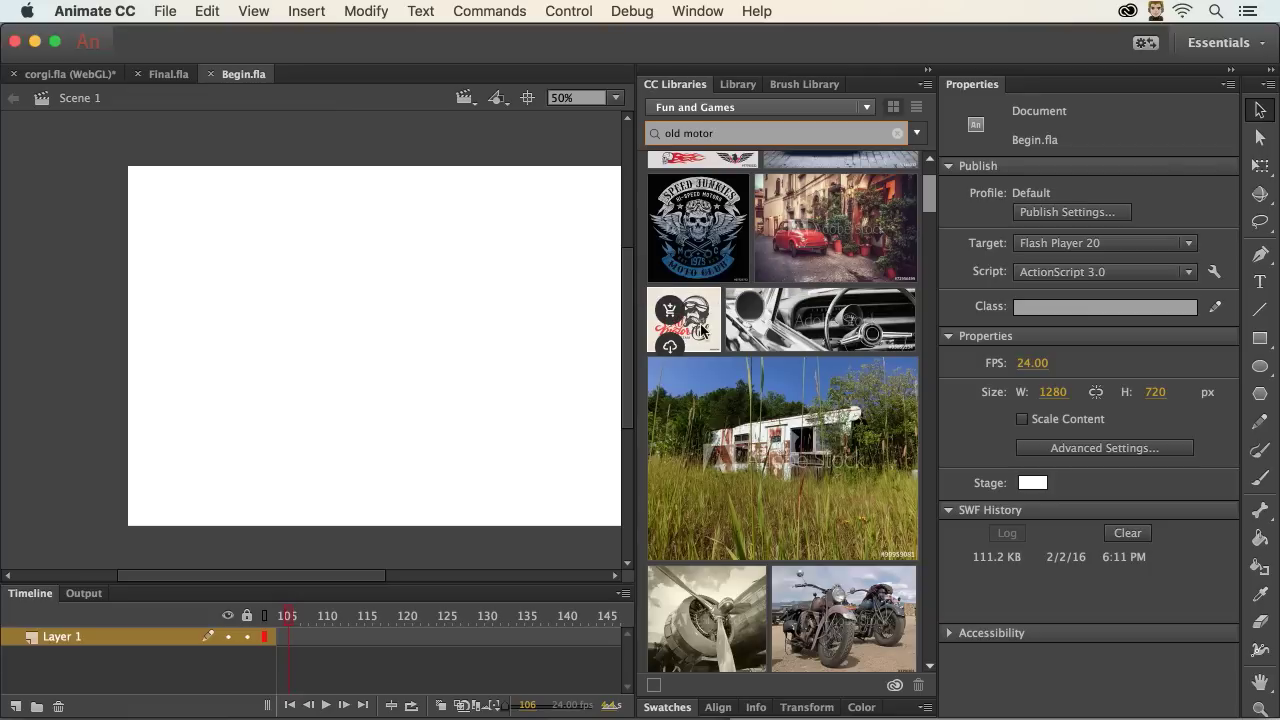
click(787, 318)
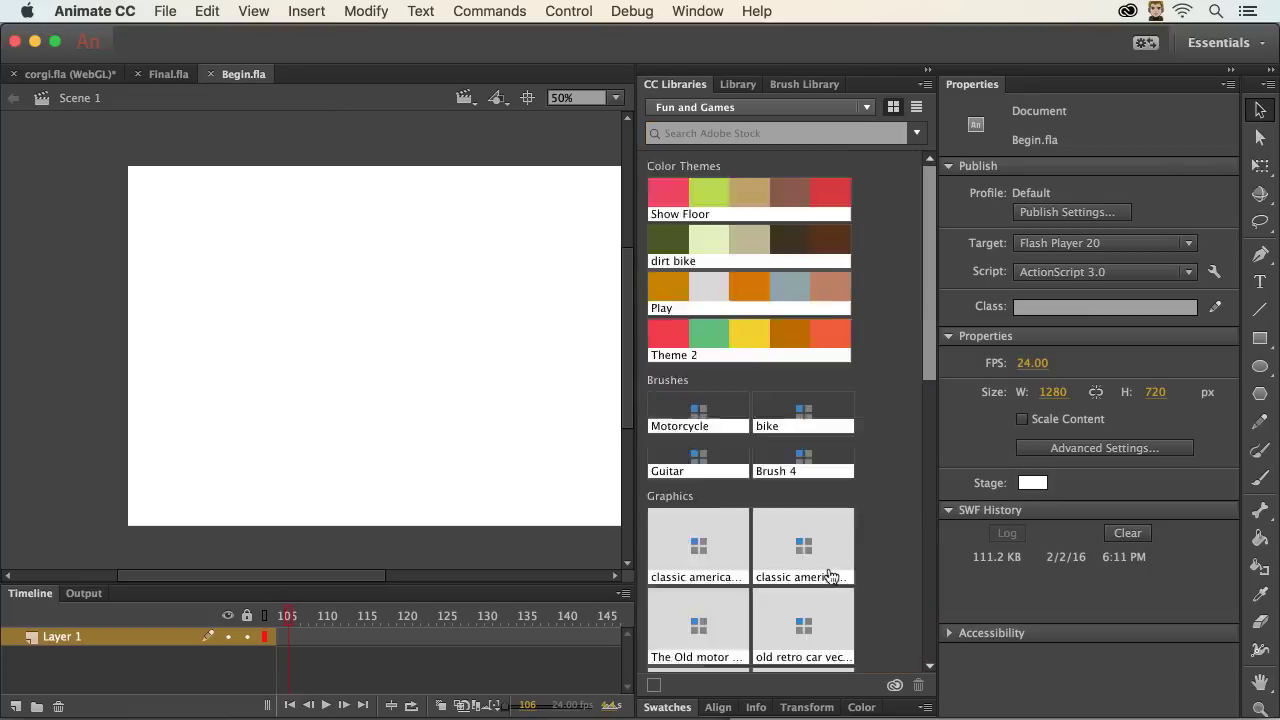
scroll(688, 510, down, 3)
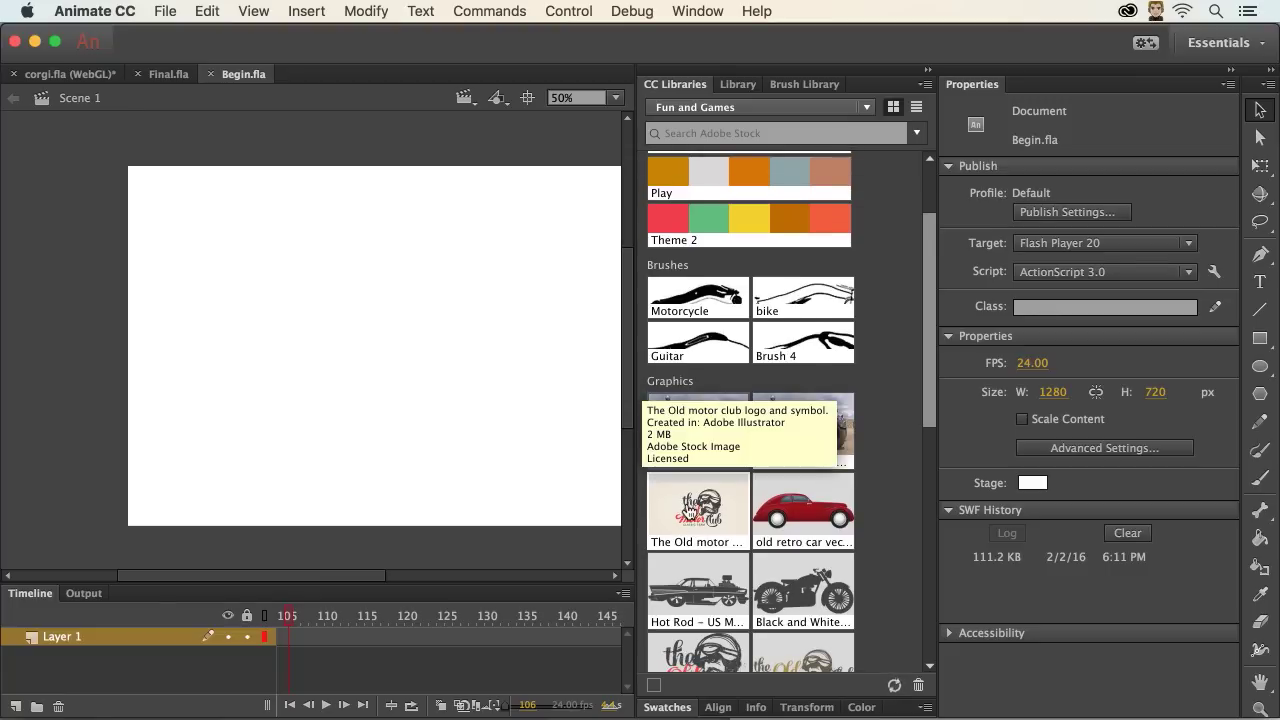
Import the Old Motor Club logo and the motorcycle, placing the motorcycle at the stage's bottom-right
drag(688, 510, 233, 307)
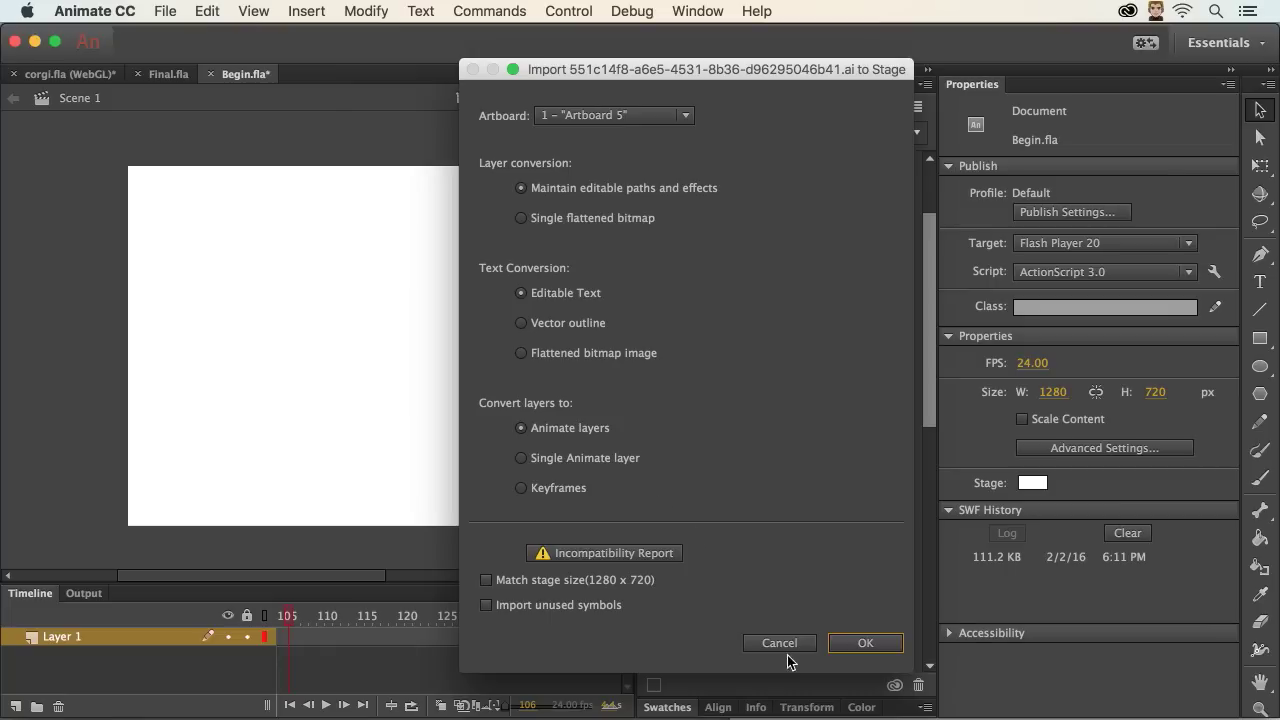
click(855, 643)
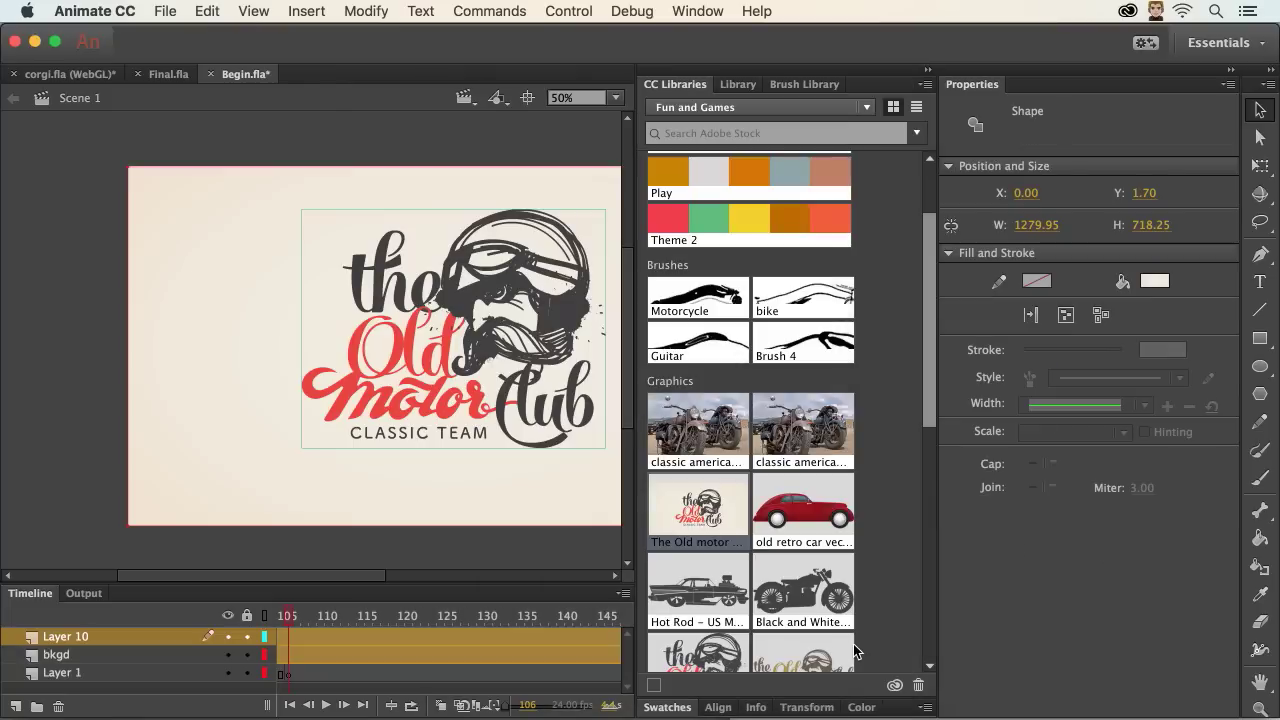
click(783, 134)
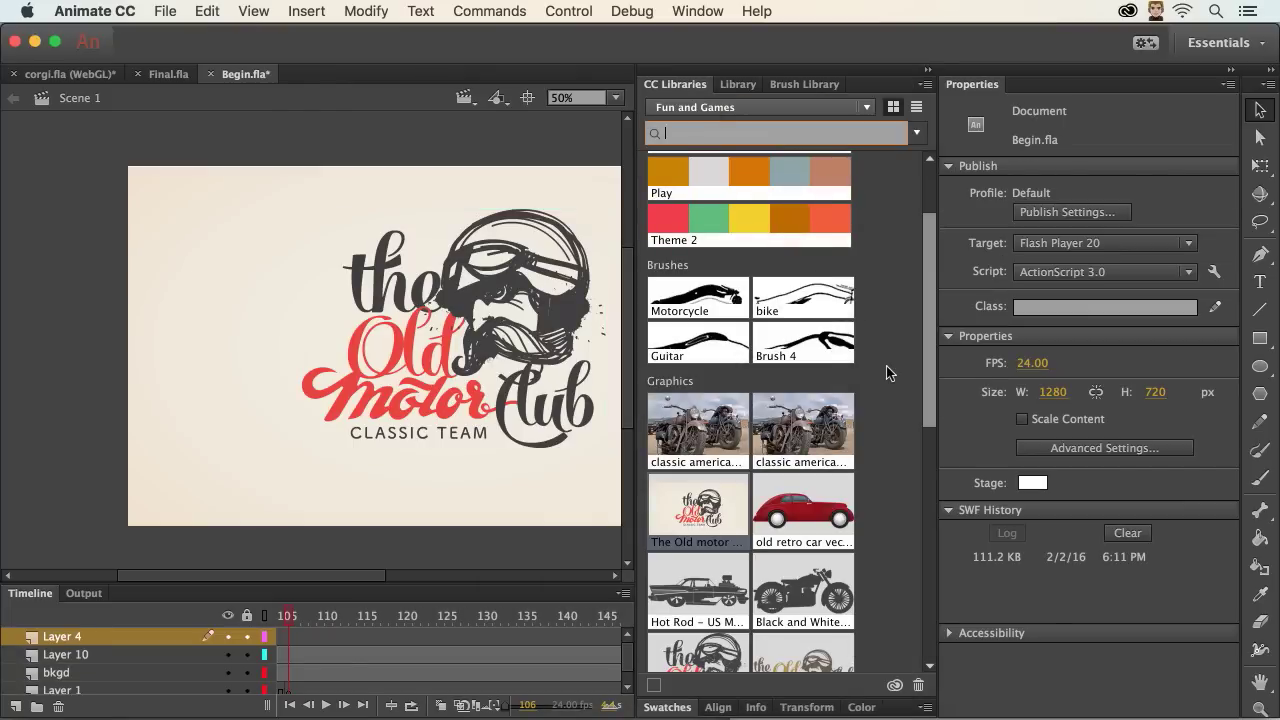
scroll(889, 369, down, 5)
drag(790, 352, 160, 392)
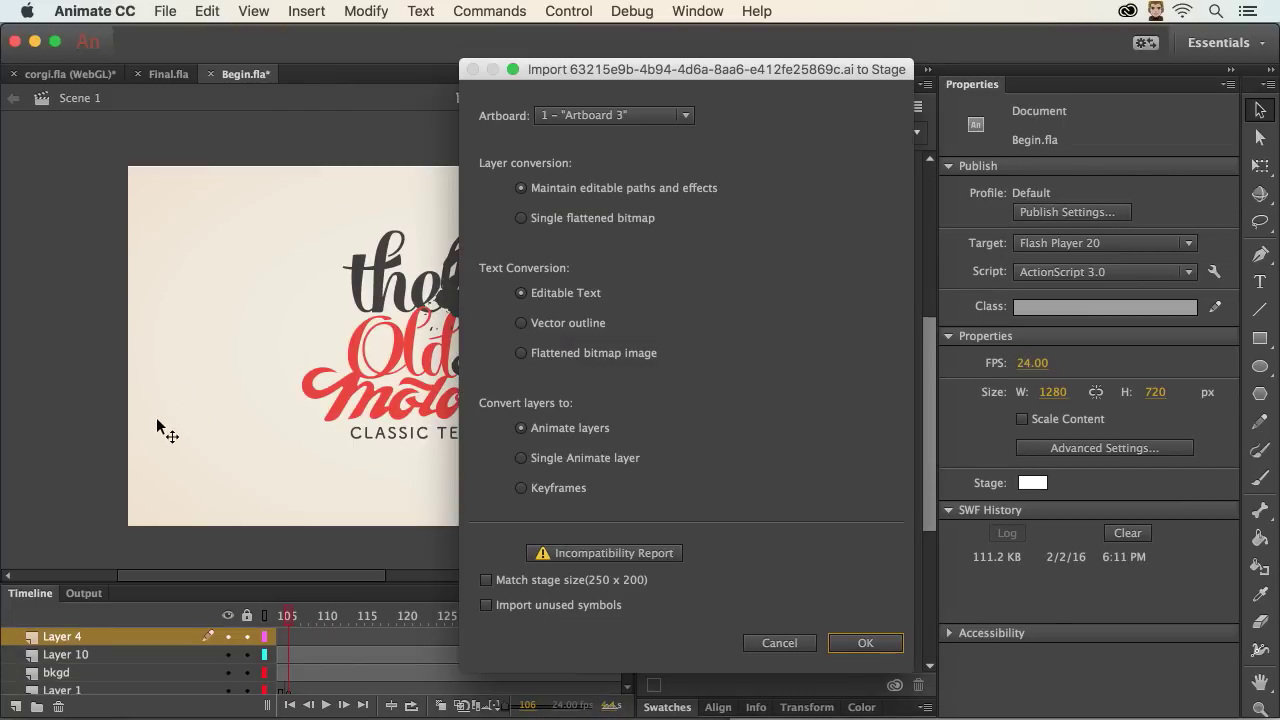
key(Return)
drag(213, 242, 535, 525)
On a new layer, import the red retro car, shrink it and move it to the bottom-left
click(16, 708)
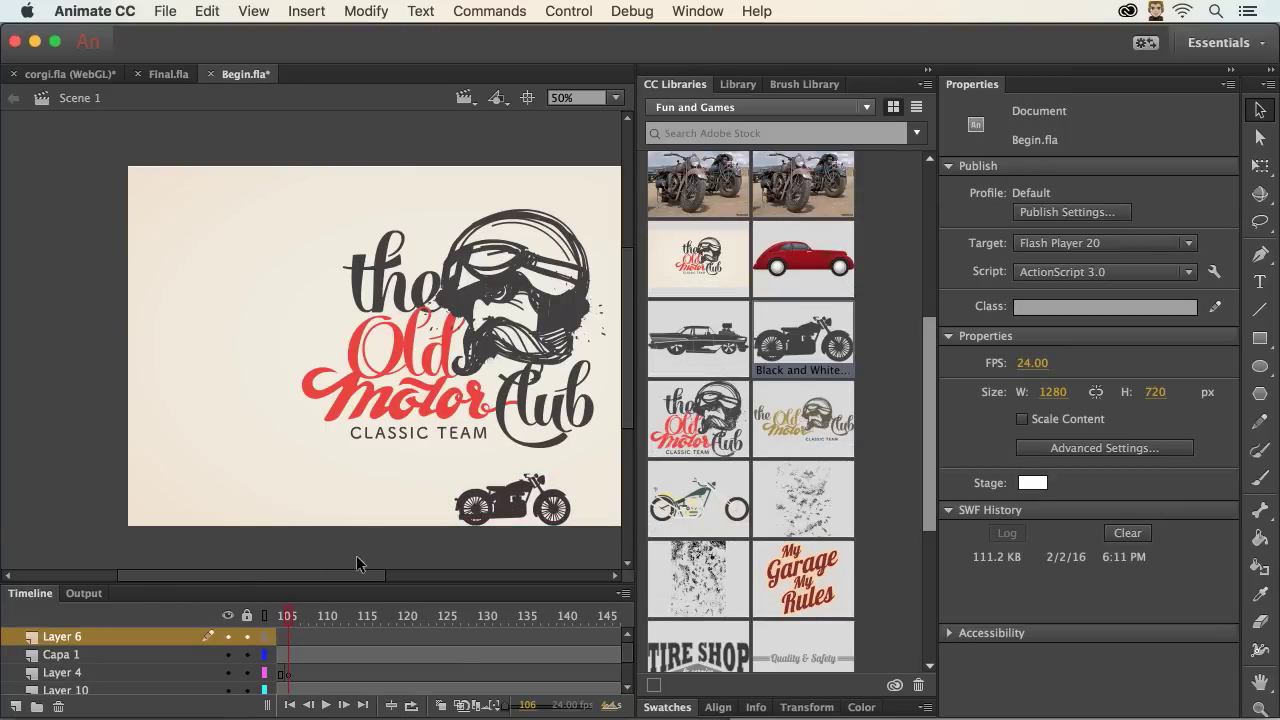
drag(782, 257, 118, 350)
key(Return)
key(q)
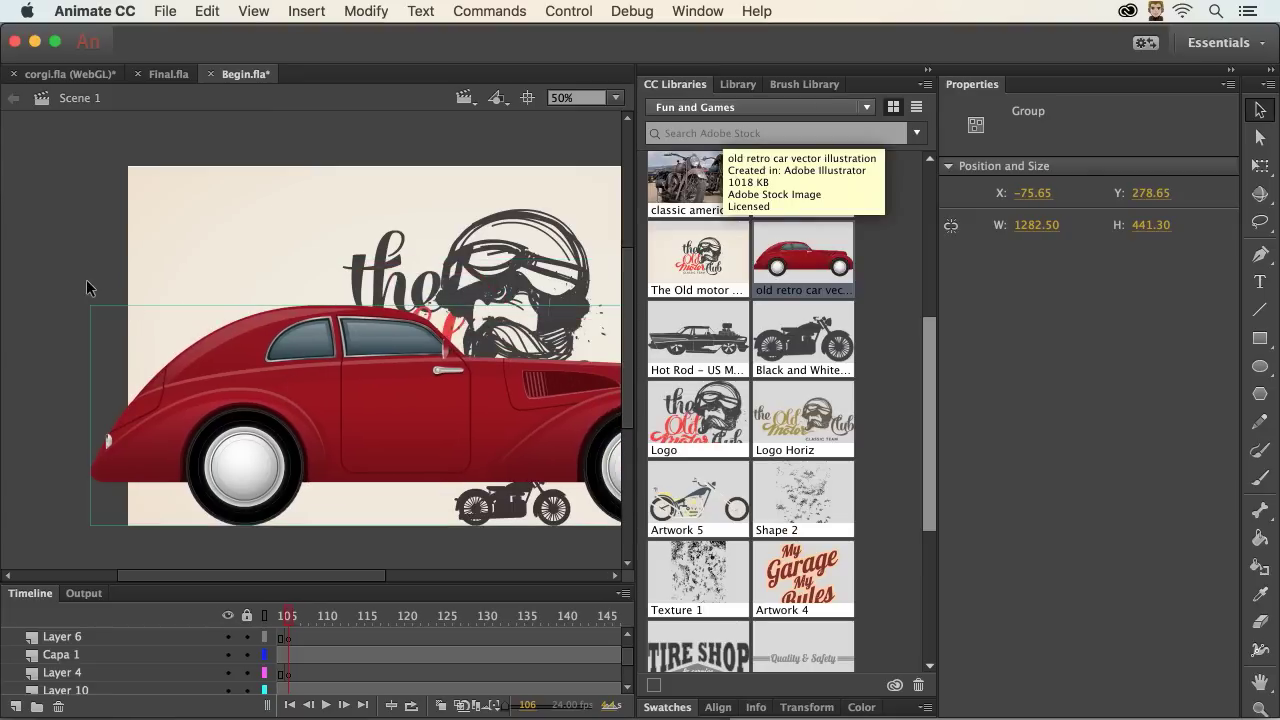
drag(86, 305, 210, 372)
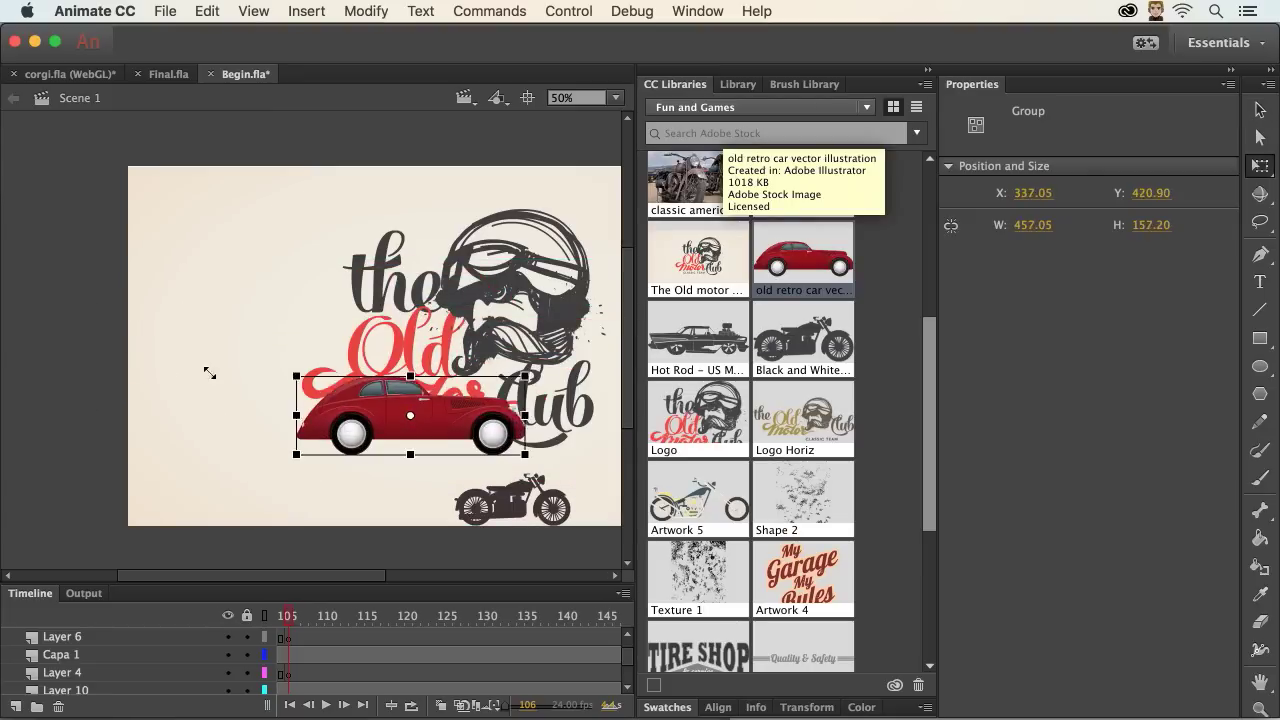
click(926, 68)
drag(435, 410, 272, 478)
Enlarge the motorcycle and raise the logo higher on the stage
click(534, 505)
drag(585, 463, 605, 445)
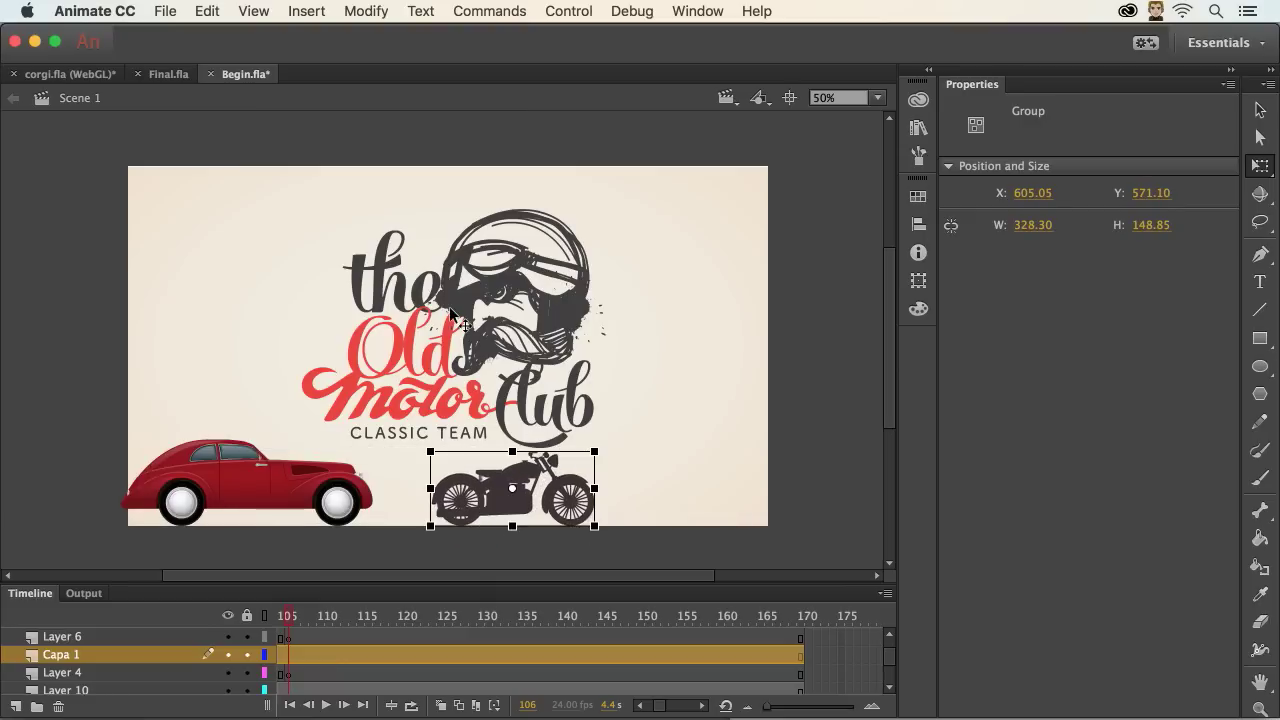
drag(486, 285, 482, 274)
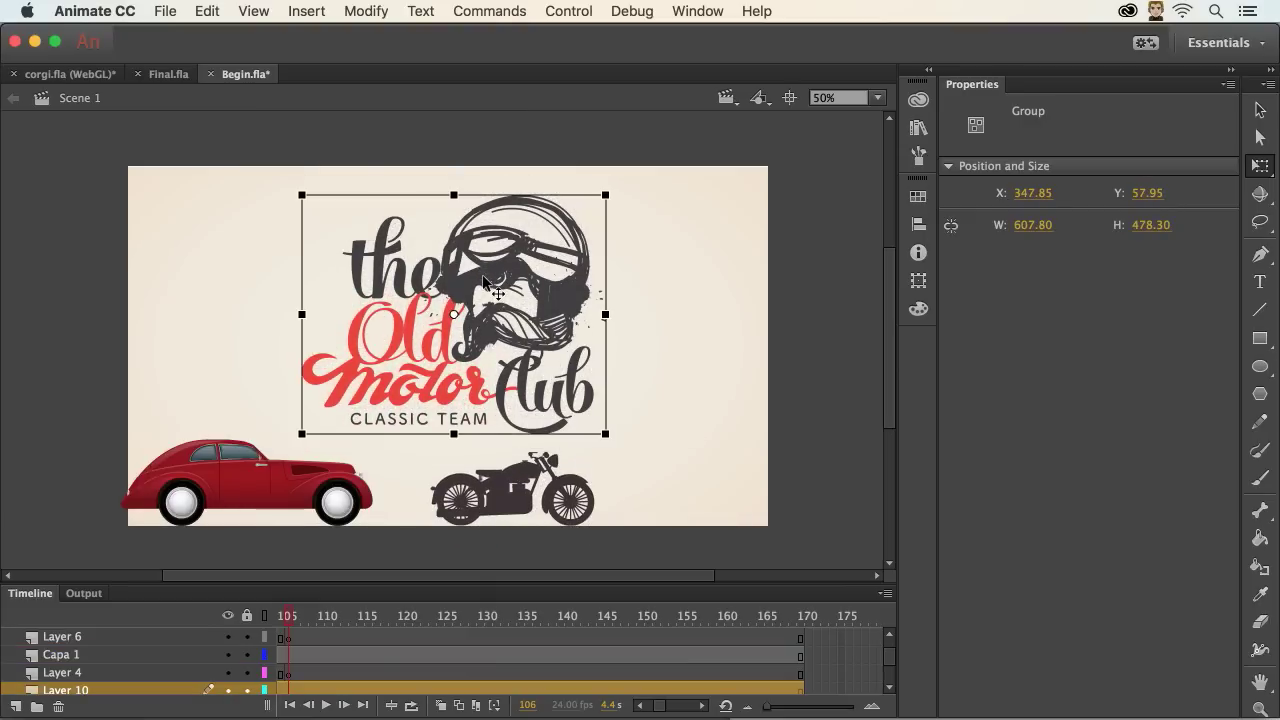
Bring up the swatches, select the Old Motor lettering inside the logo groups, and break it apart
click(680, 223)
click(924, 72)
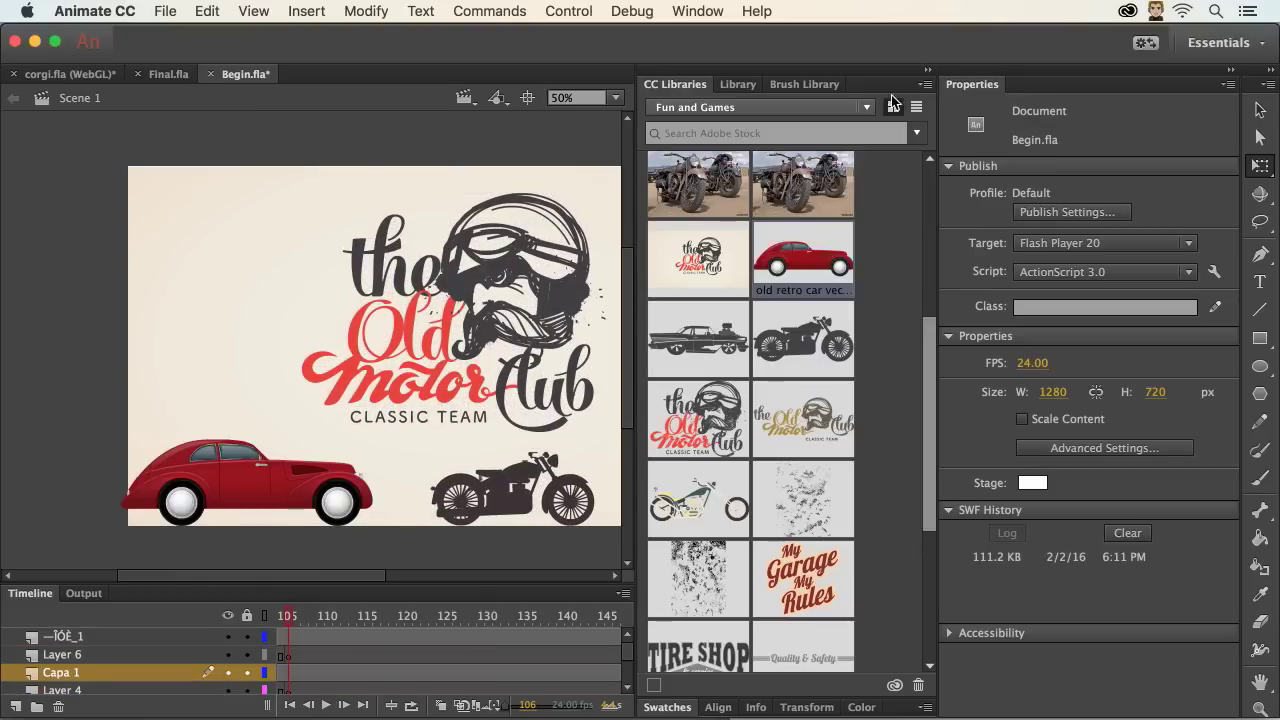
click(866, 695)
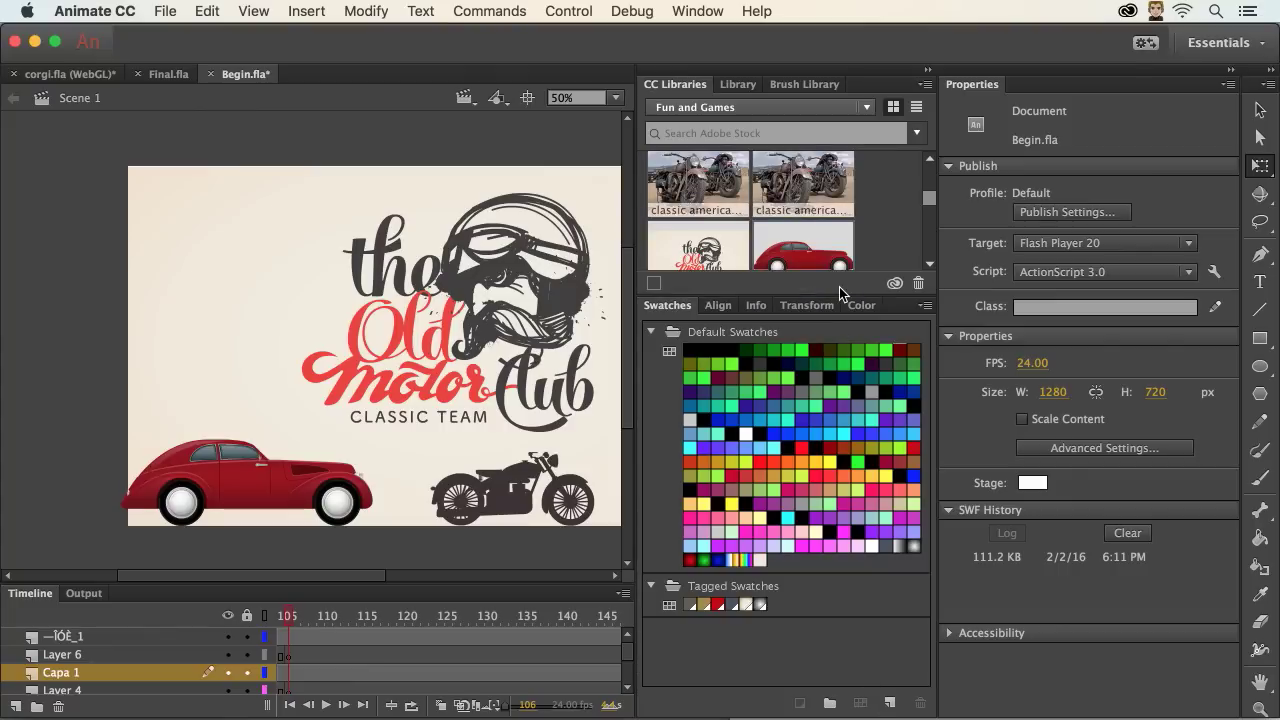
double_click(395, 343)
double_click(395, 343)
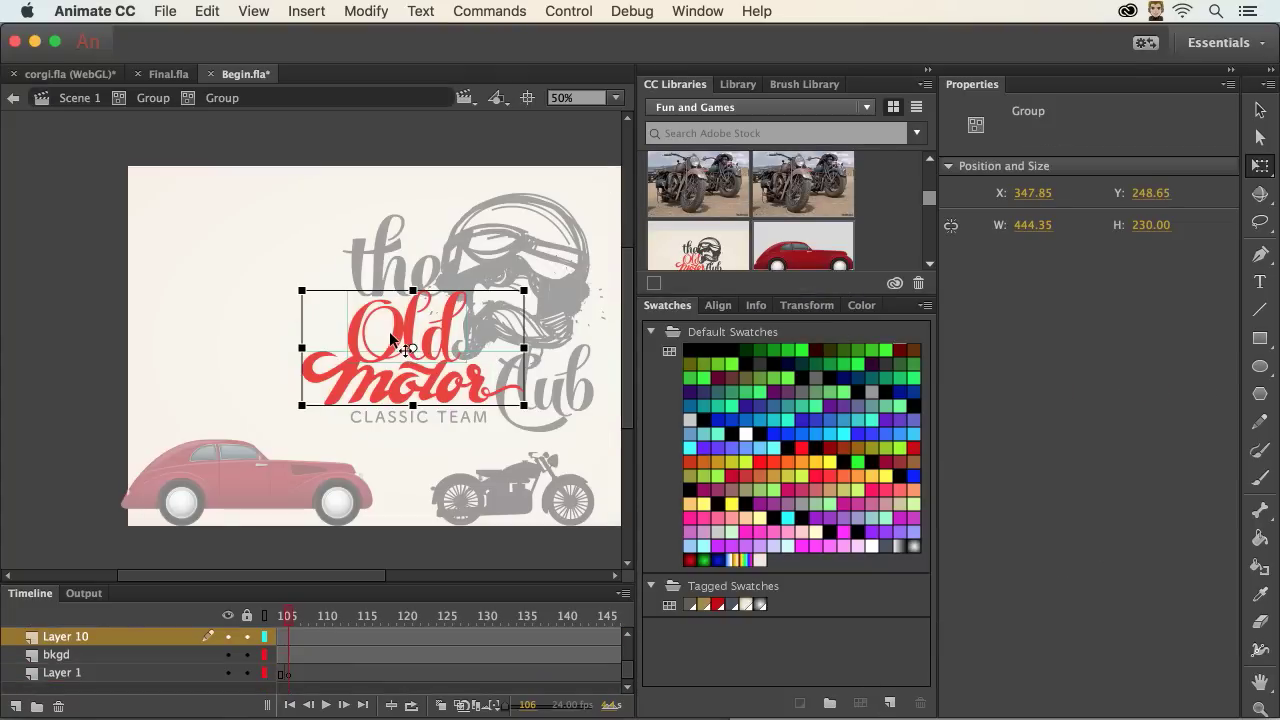
double_click(393, 341)
click(222, 98)
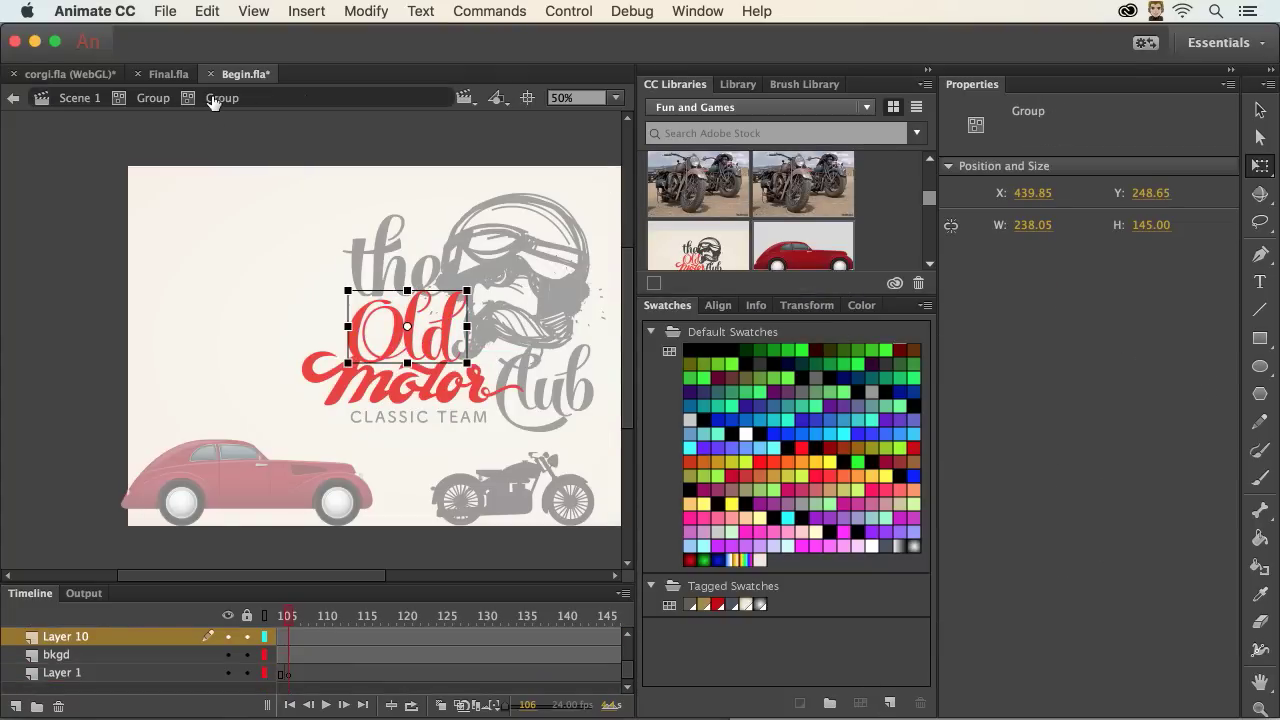
click(824, 485)
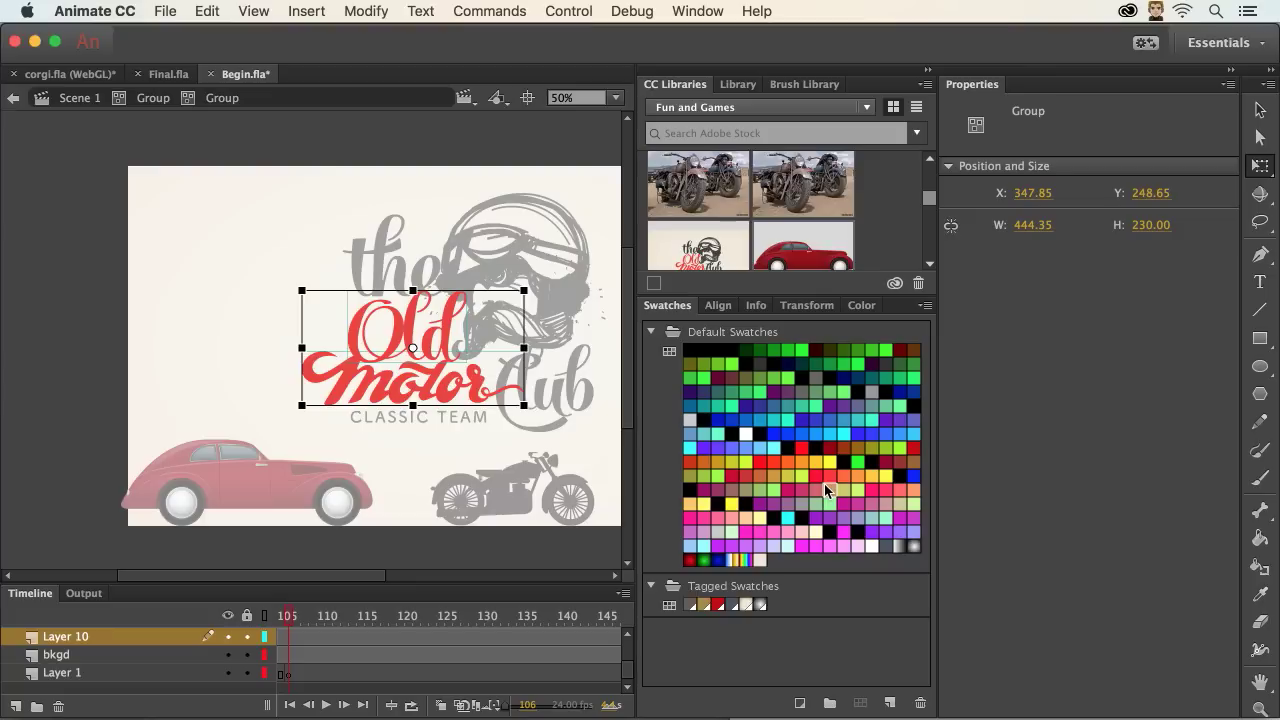
key(super+b)
key(super+b)
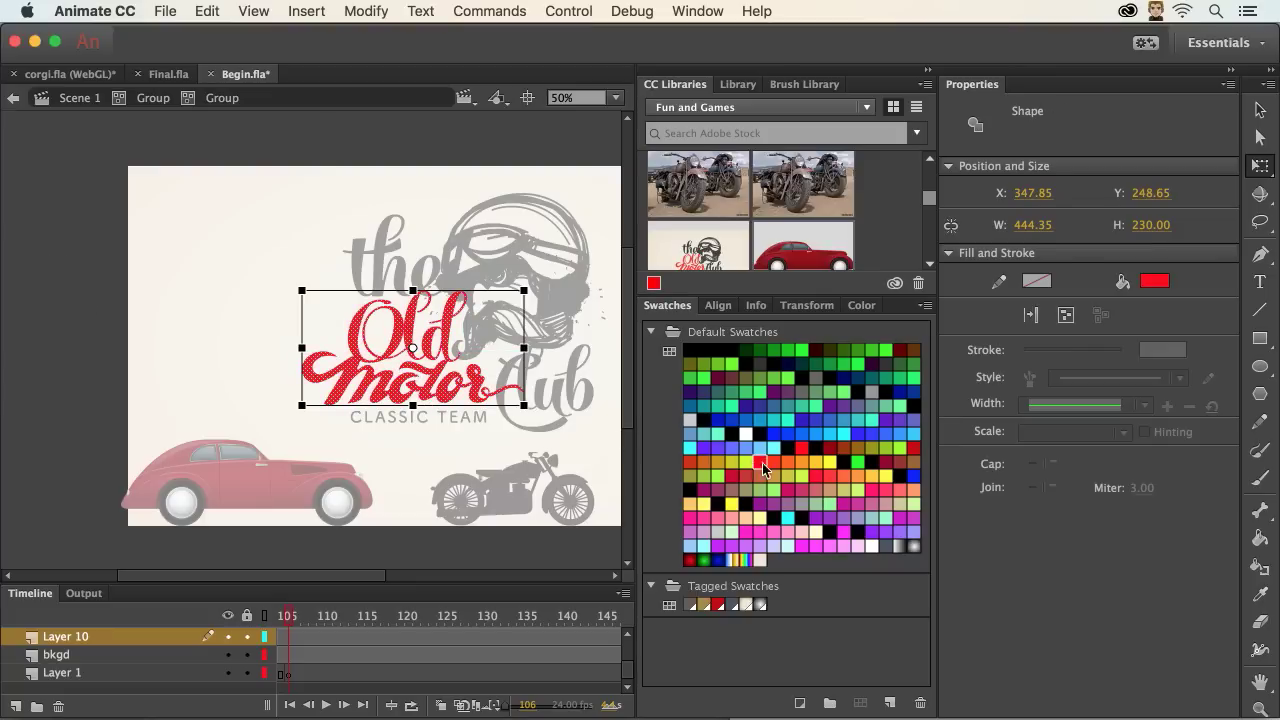
Try several fills and make the Old Motor lettering bright red, then return to the main scene
click(802, 476)
click(874, 472)
click(913, 447)
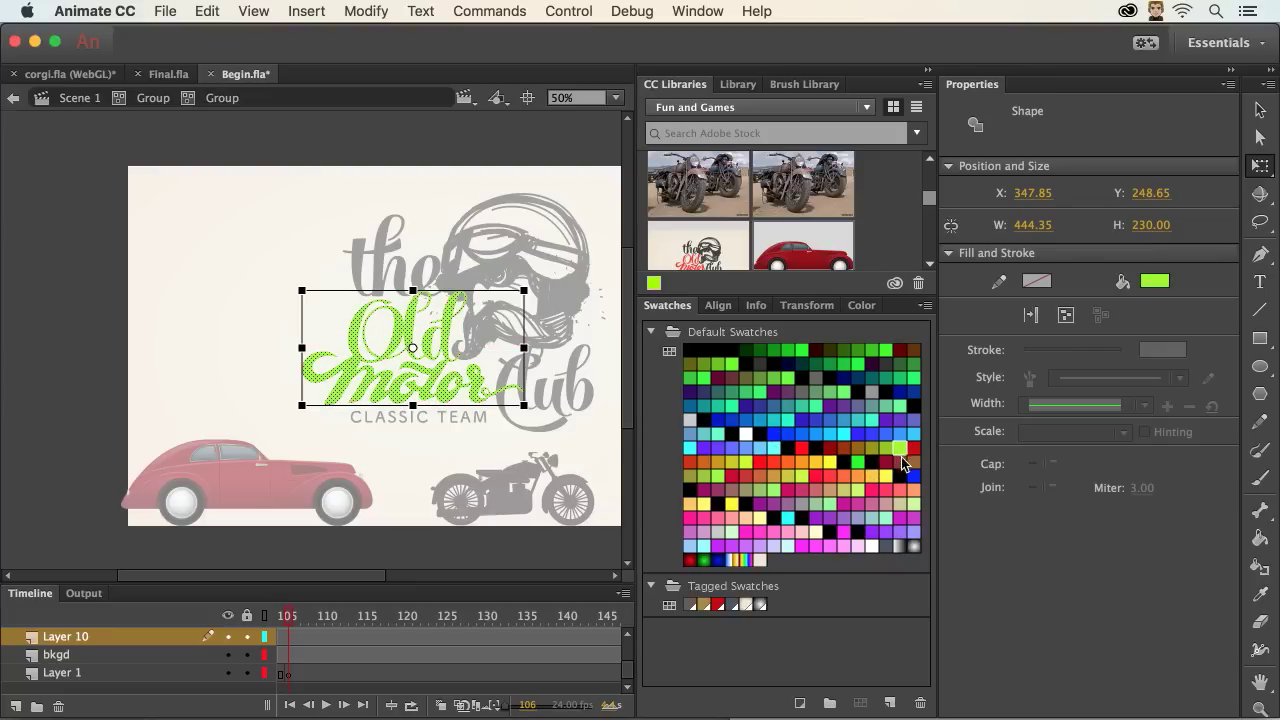
click(911, 459)
click(899, 448)
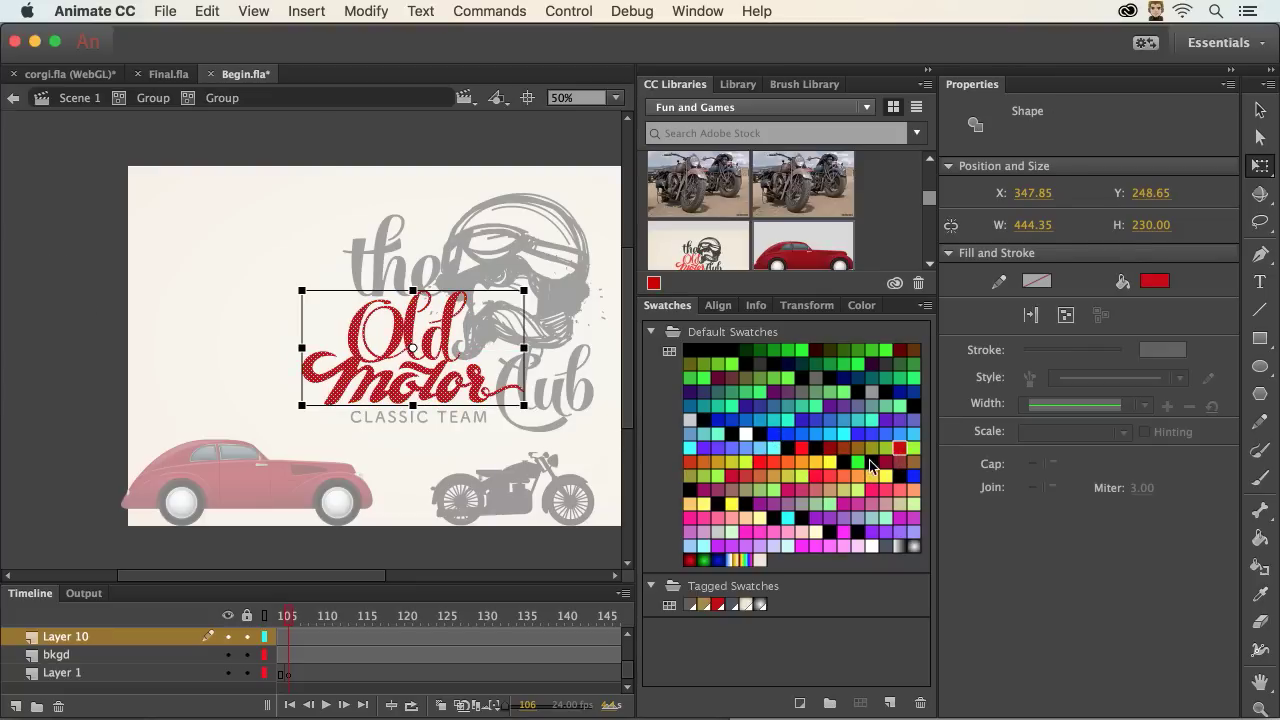
click(801, 449)
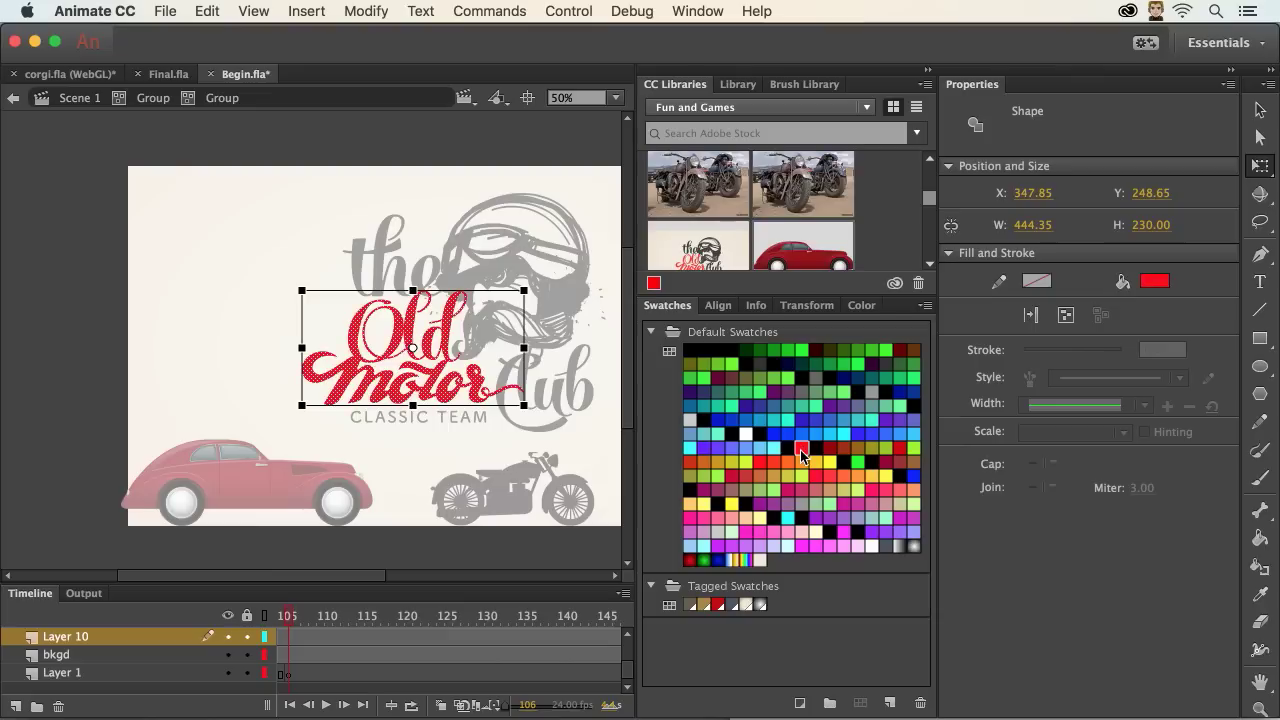
click(251, 305)
click(150, 98)
click(80, 98)
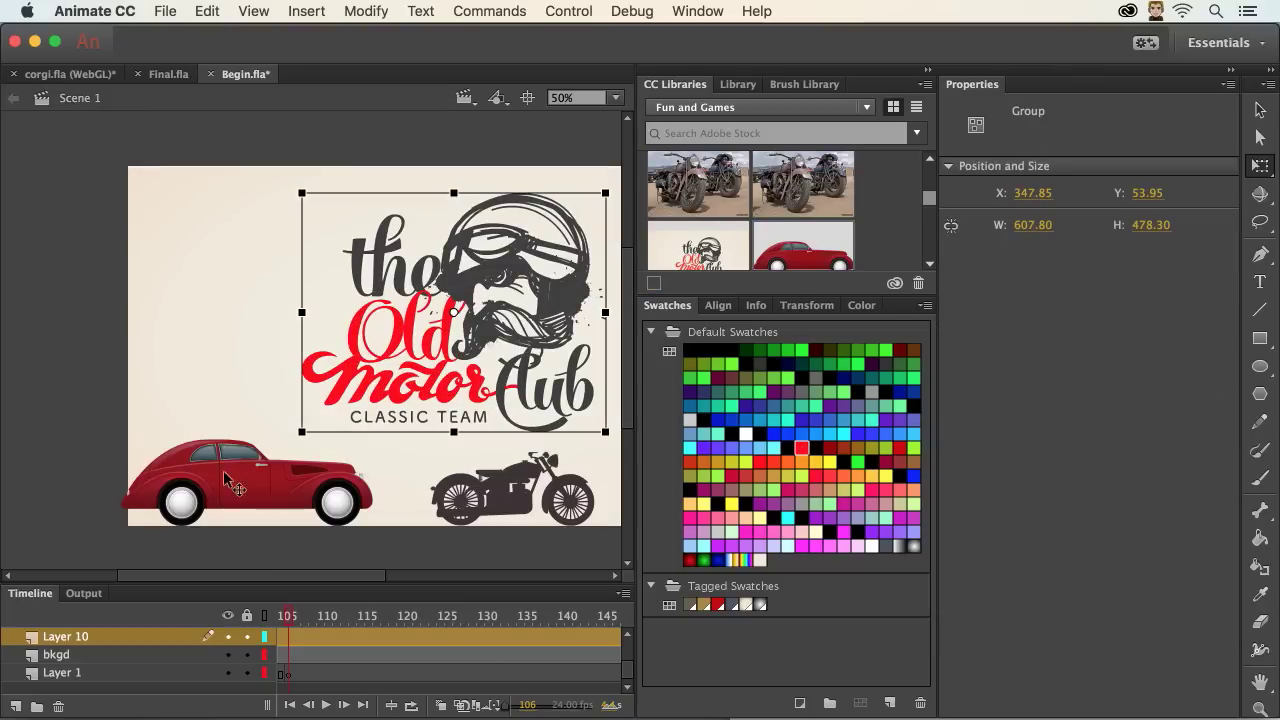
Enter the car's drawing and fill its lower body with dark red #990000
double_click(223, 470)
double_click(249, 478)
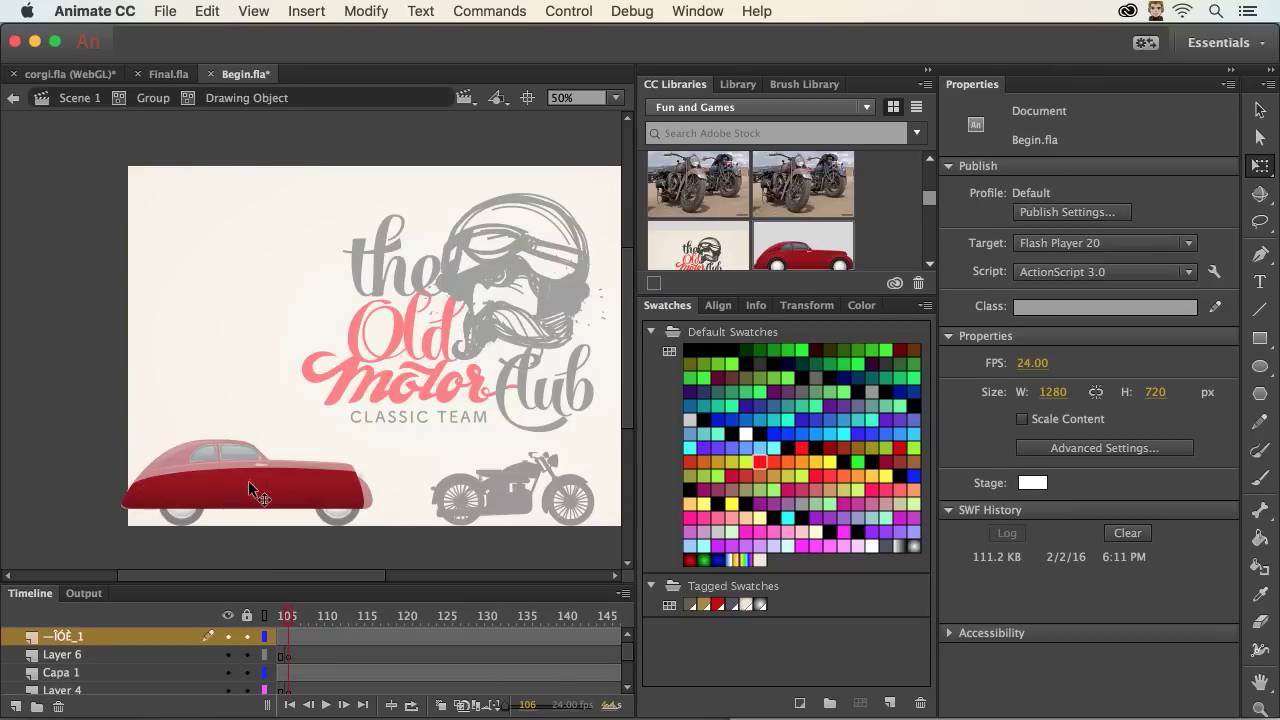
click(248, 482)
click(801, 449)
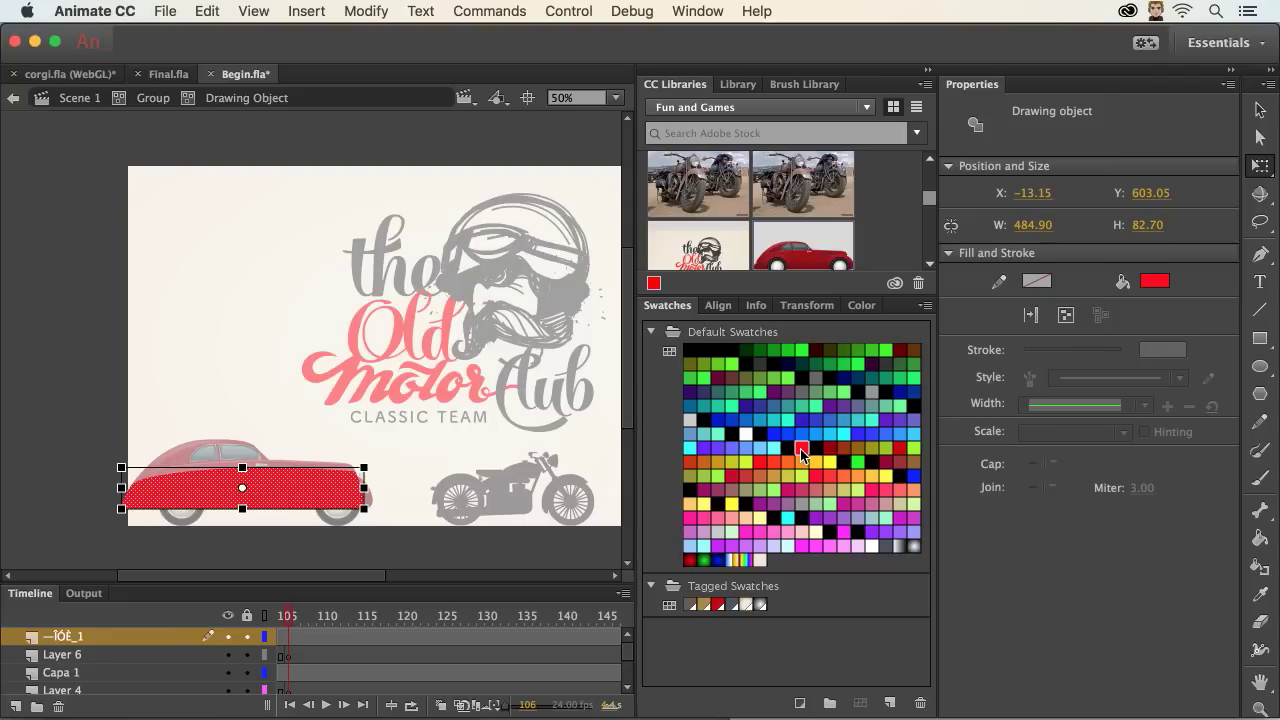
click(832, 447)
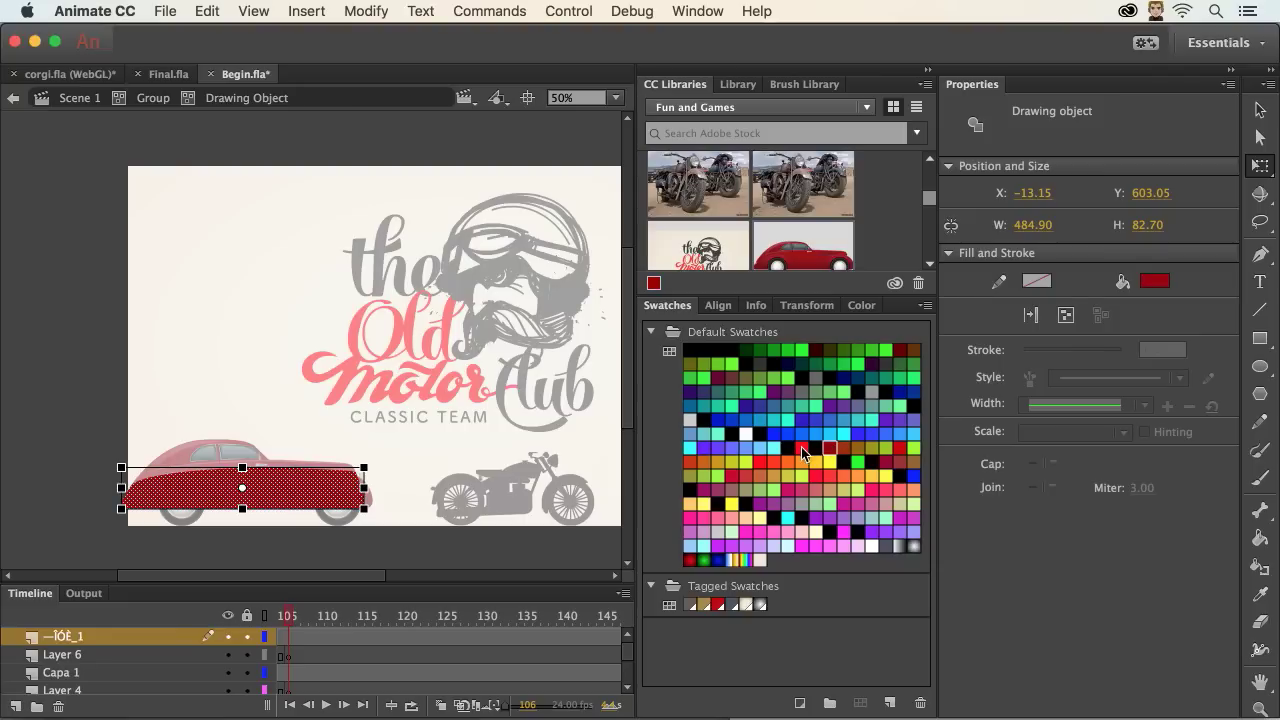
click(801, 448)
click(831, 450)
click(804, 449)
click(828, 450)
Save the dark red fill as a tagged swatch named 'linked color'
click(802, 704)
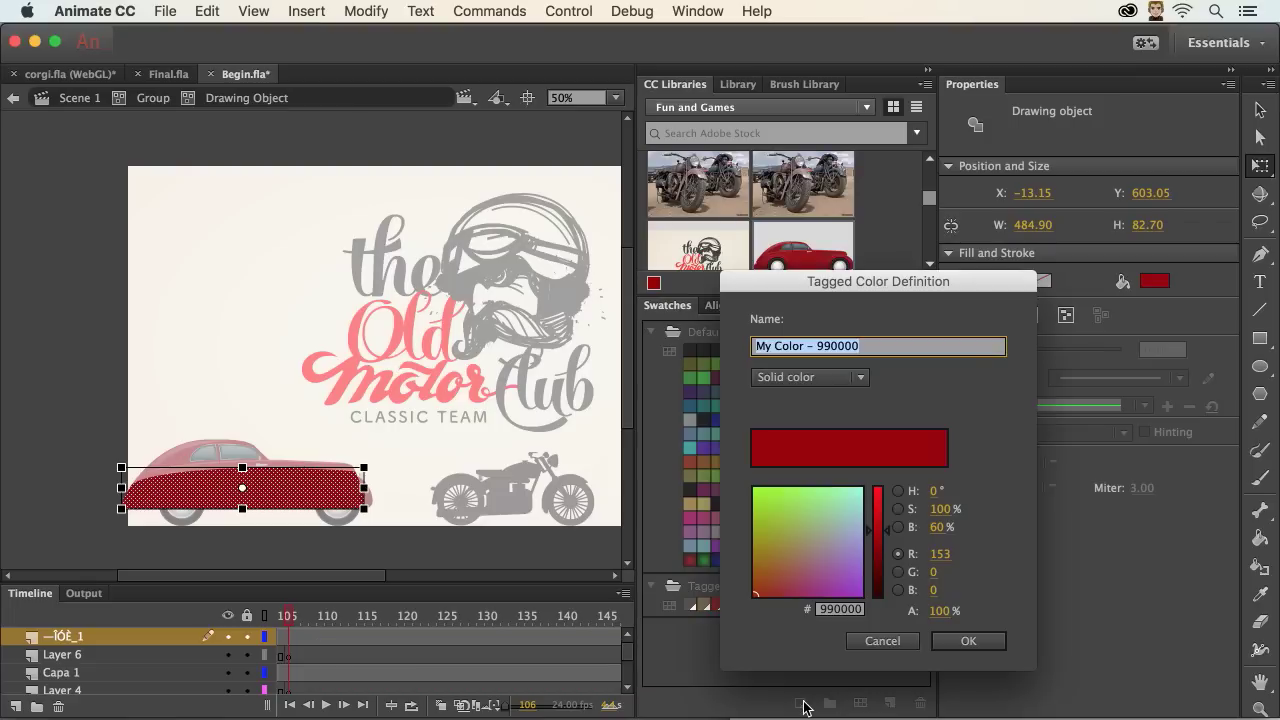
key(BackSpace)
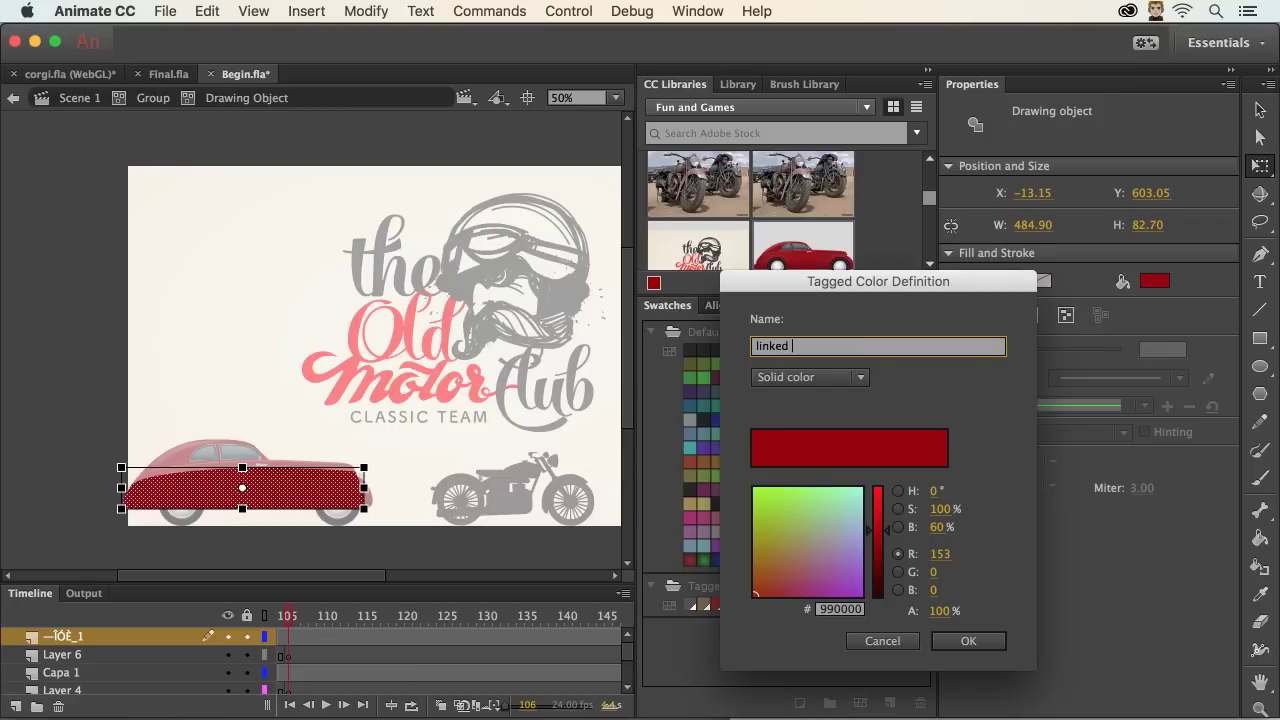
key(Return)
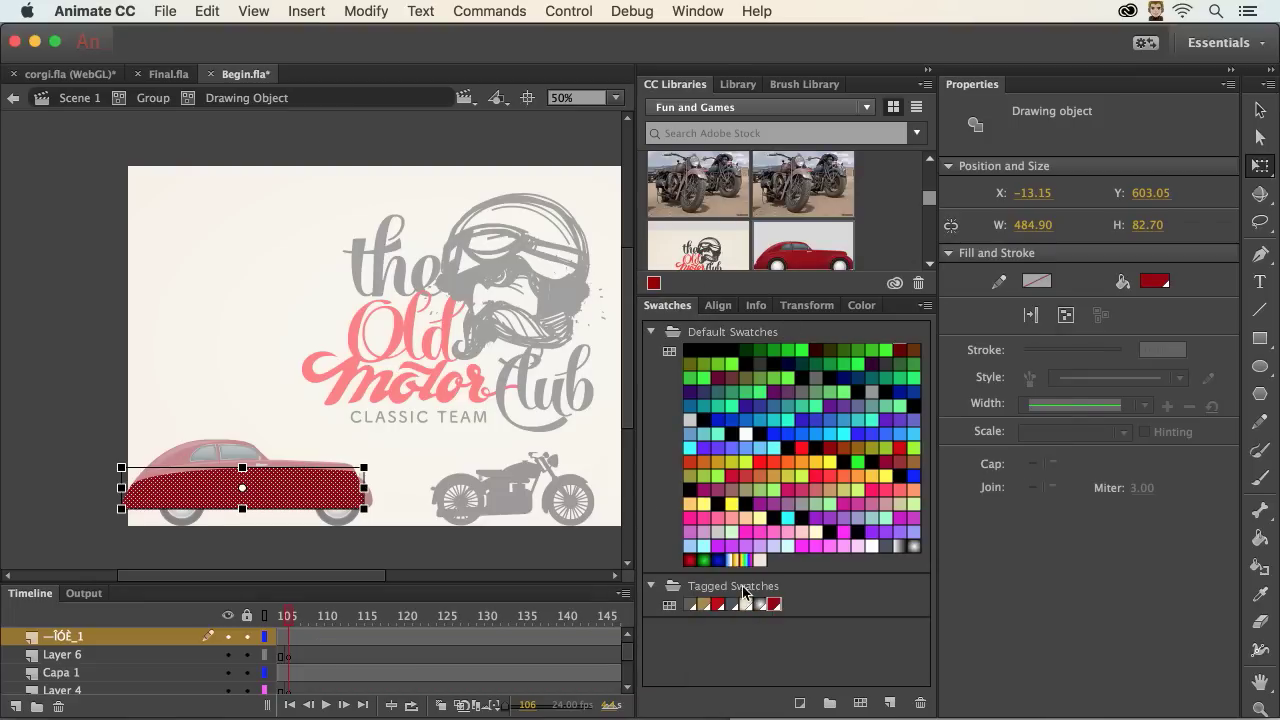
Apply the 'linked color' swatch to the Old Motor lettering inside the logo group
click(183, 326)
click(153, 98)
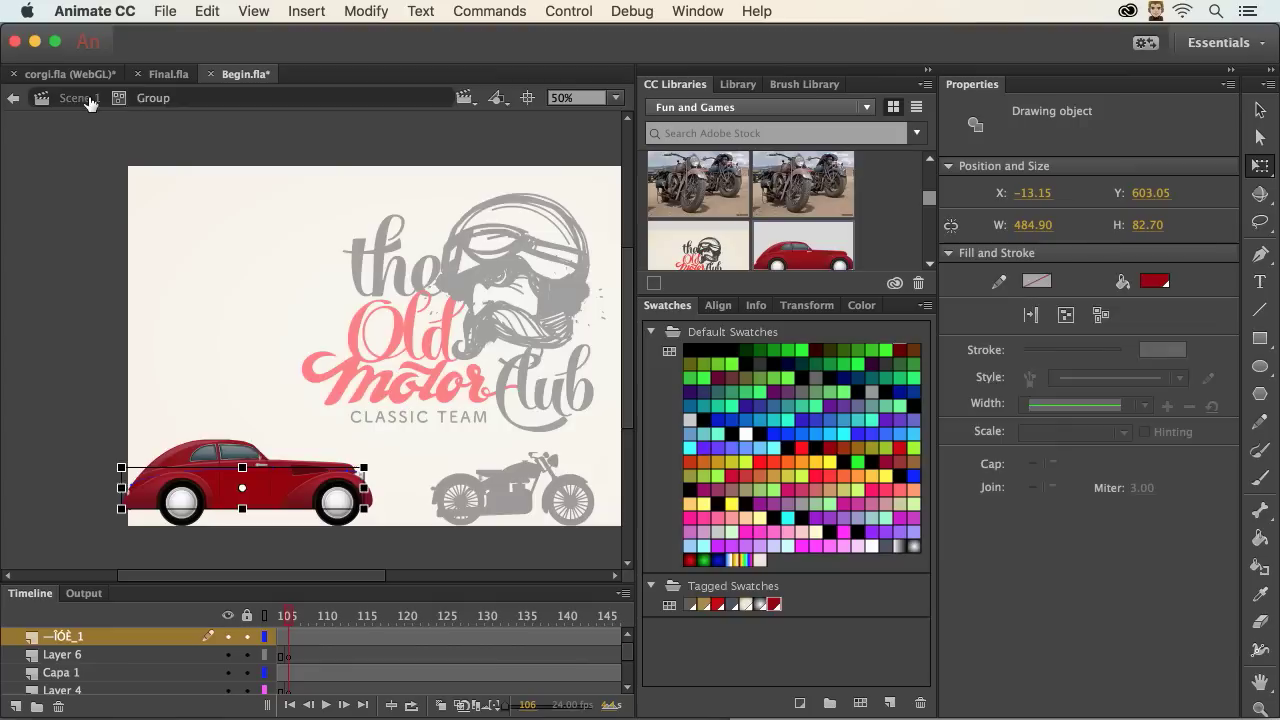
click(80, 98)
click(386, 348)
double_click(388, 349)
double_click(390, 350)
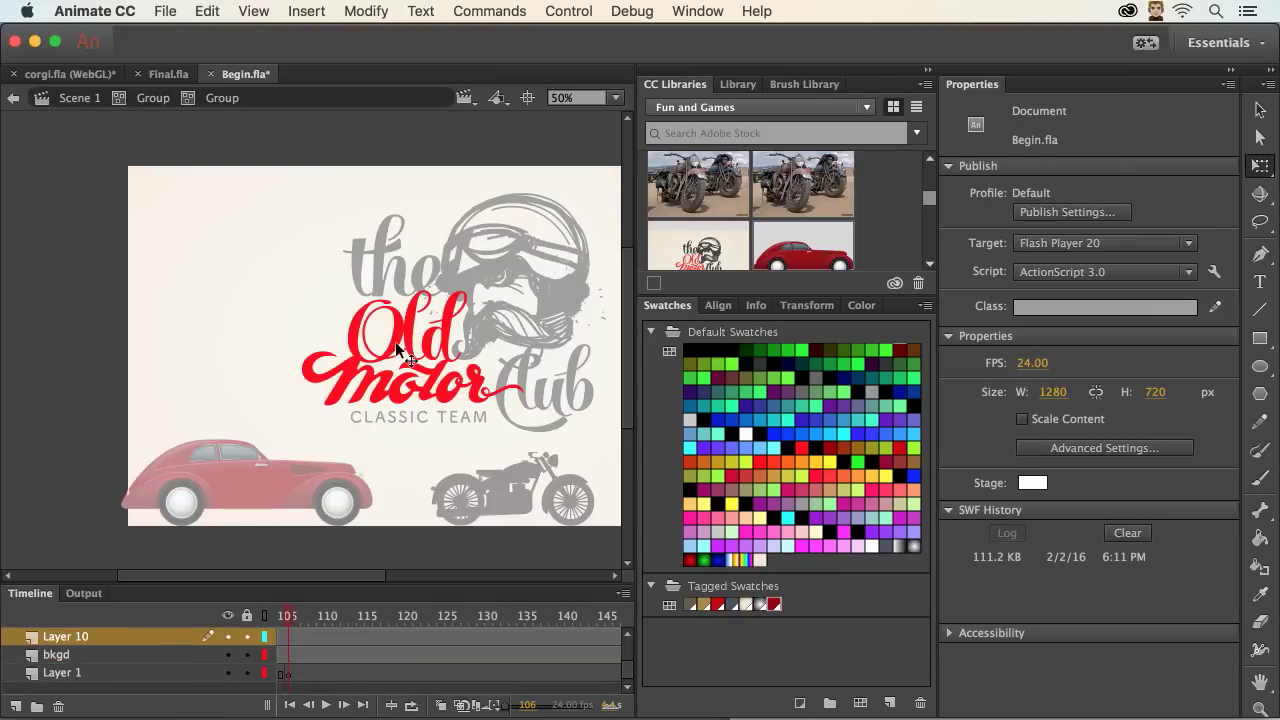
click(396, 350)
click(773, 604)
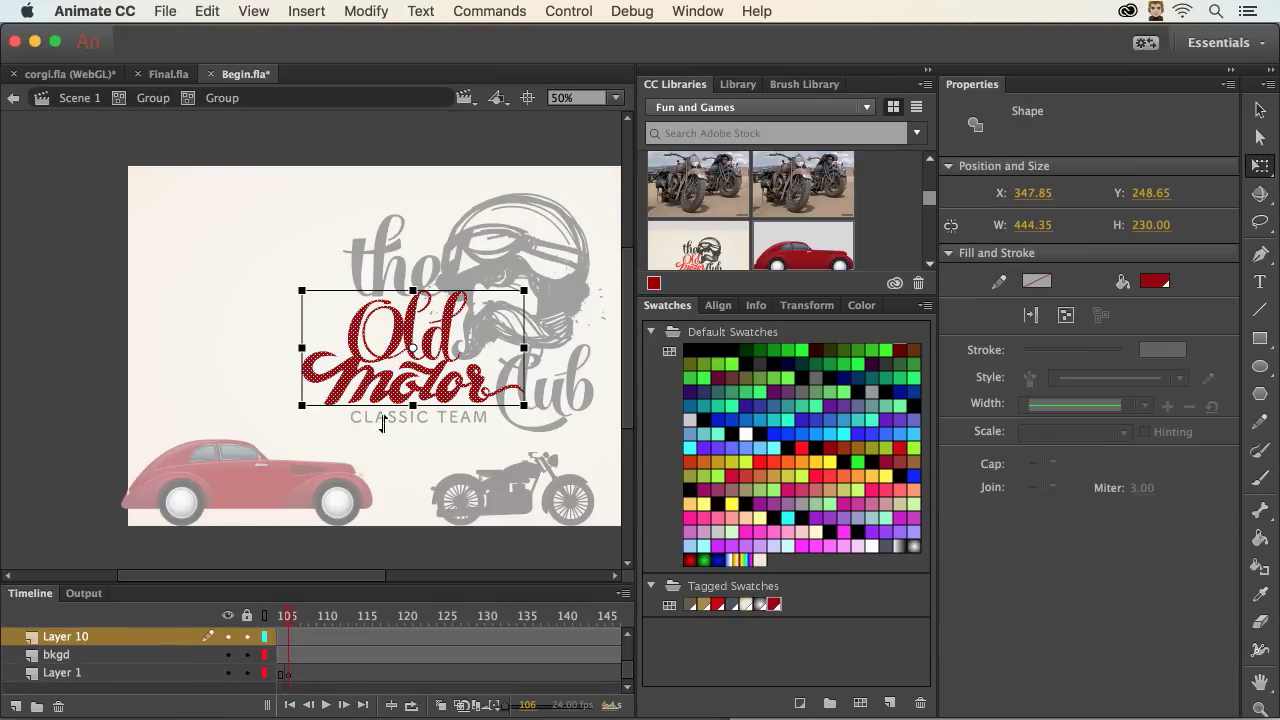
click(120, 298)
click(82, 98)
click(99, 182)
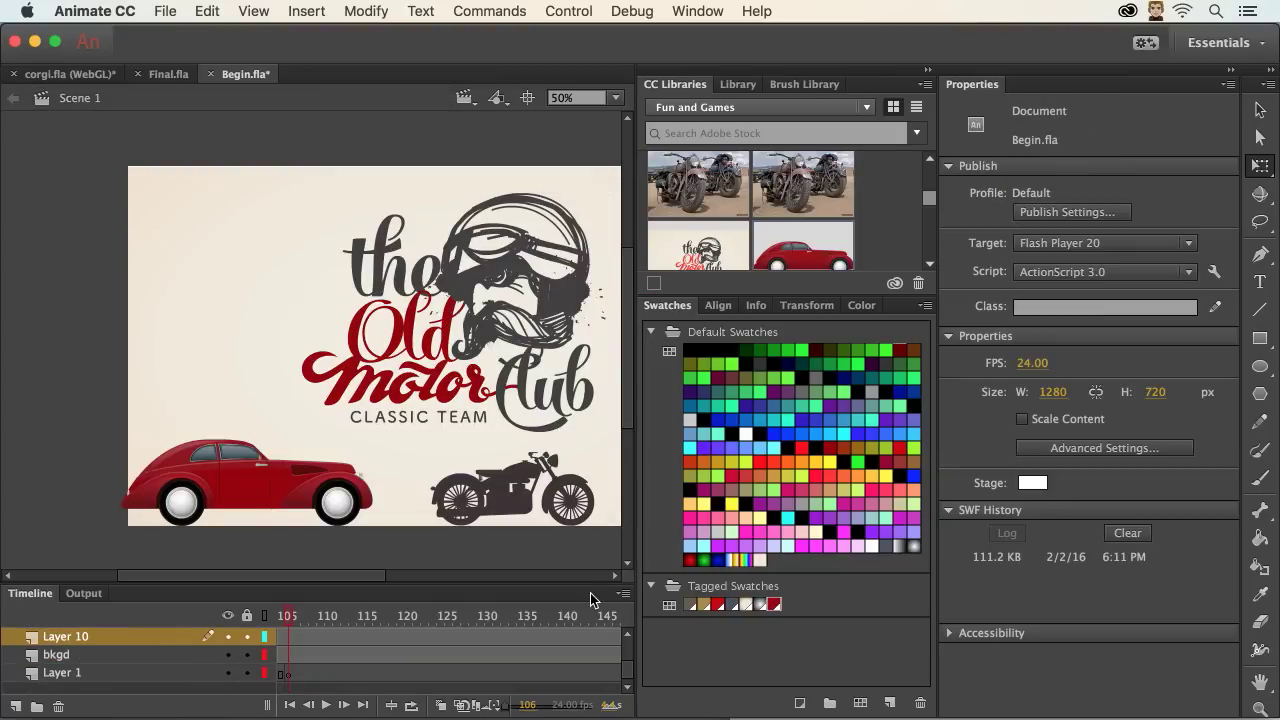
Redefine the 'linked color' tagged swatch as yellow #DCCF36 so all linked shapes update
double_click(776, 604)
click(778, 506)
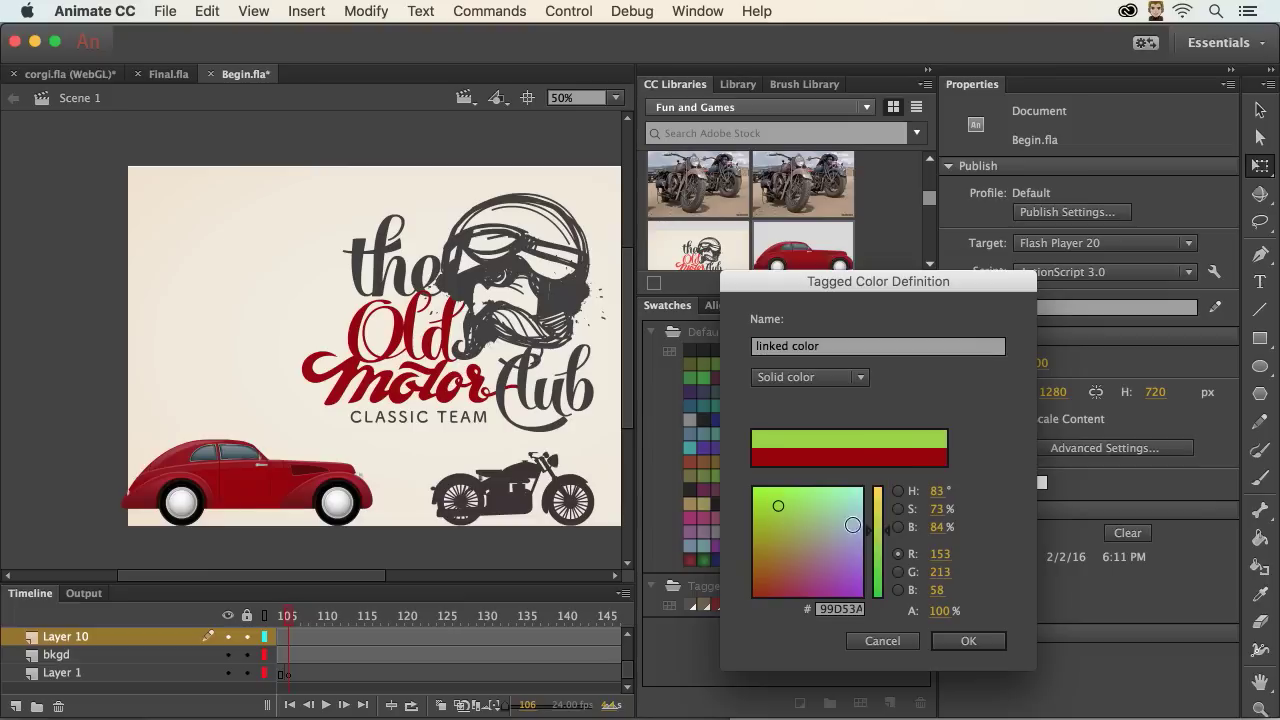
click(877, 502)
drag(760, 500, 776, 509)
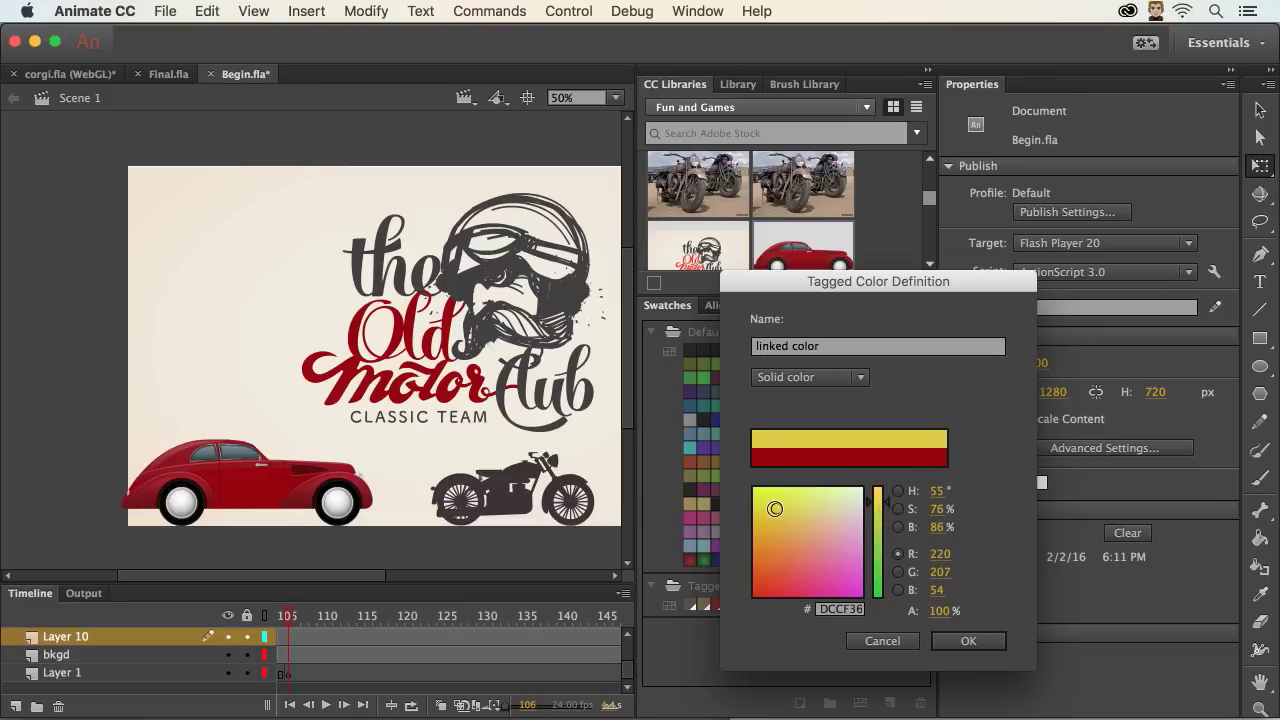
click(955, 640)
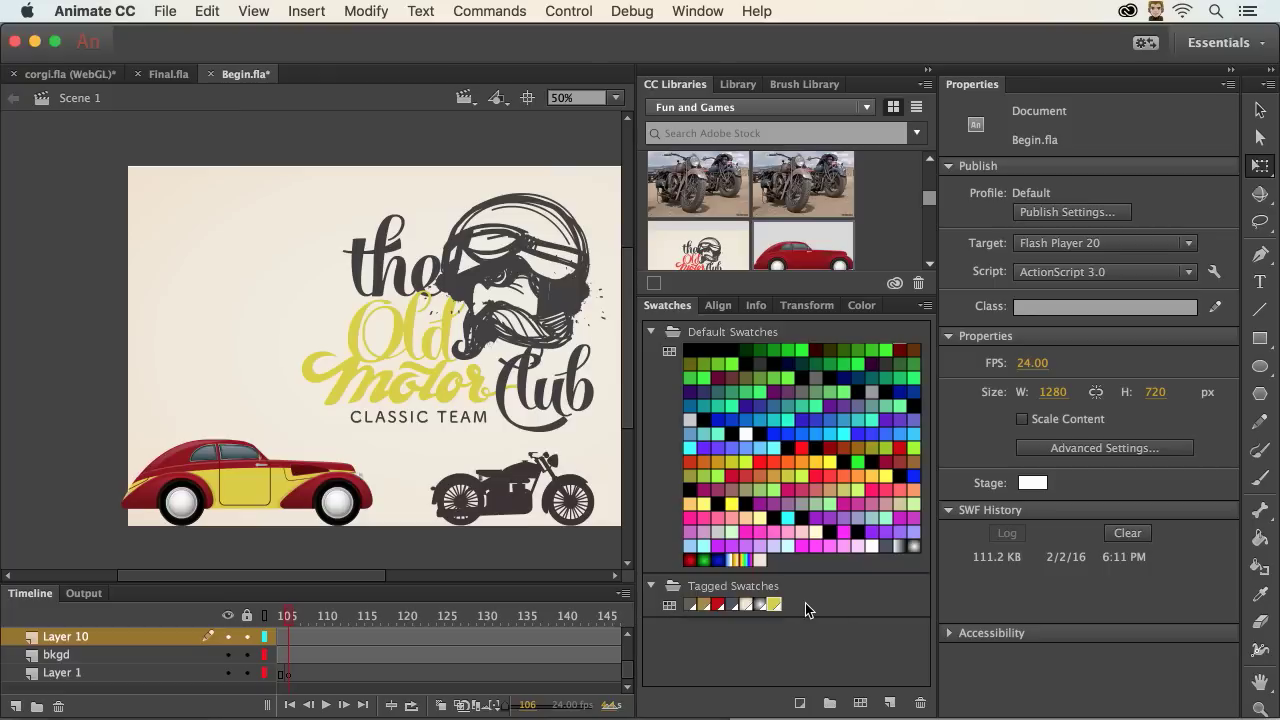
click(926, 71)
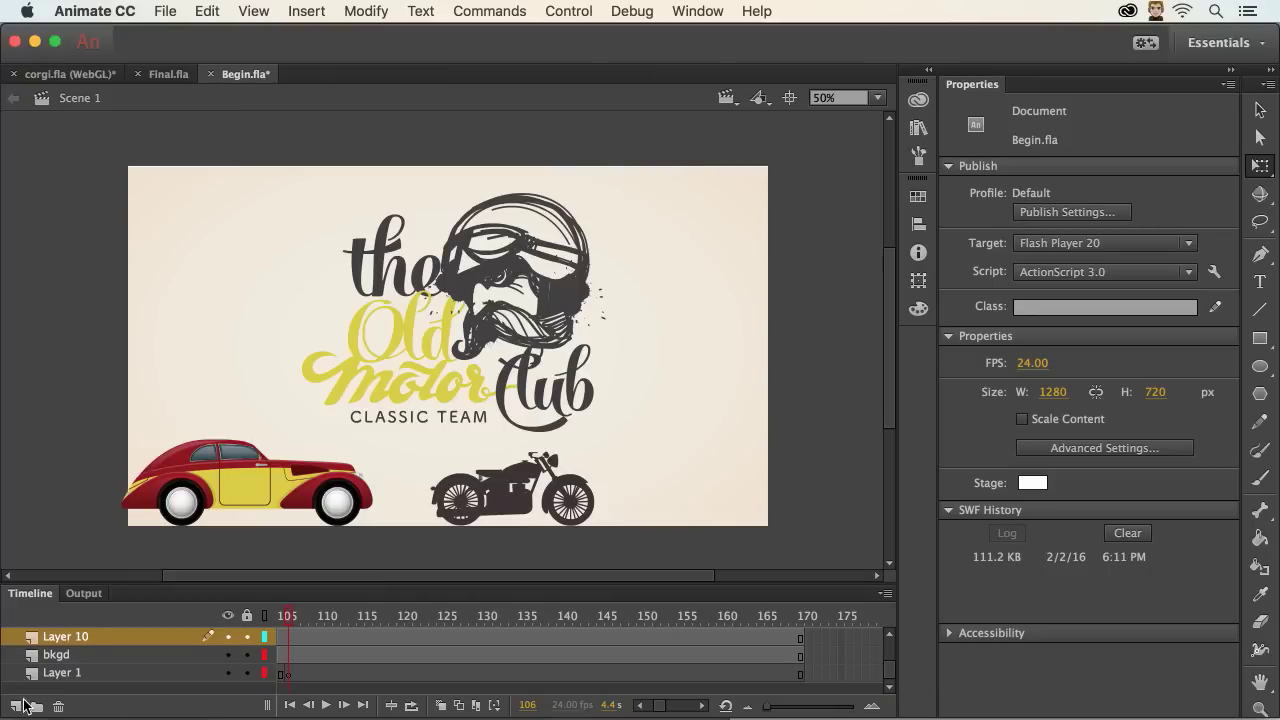
Add a new Layer 8 above the car's layer at the top of the stack
scroll(90, 645, up, 4)
click(76, 641)
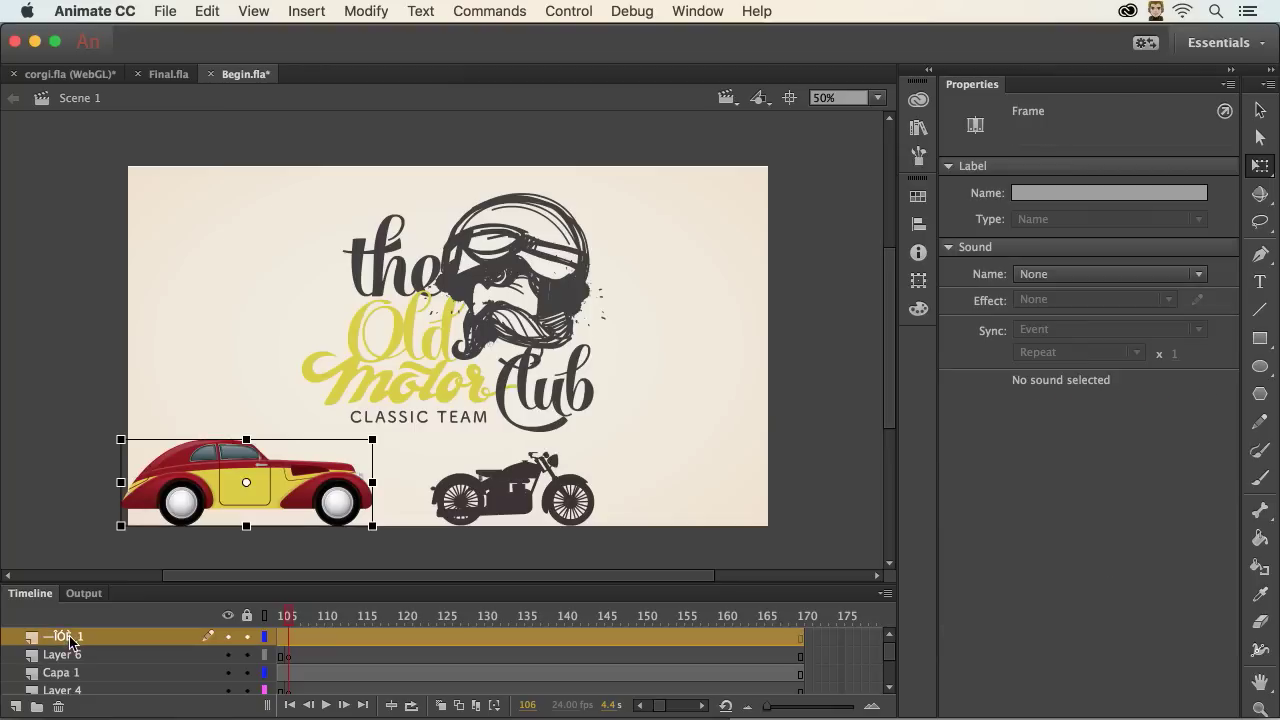
click(15, 706)
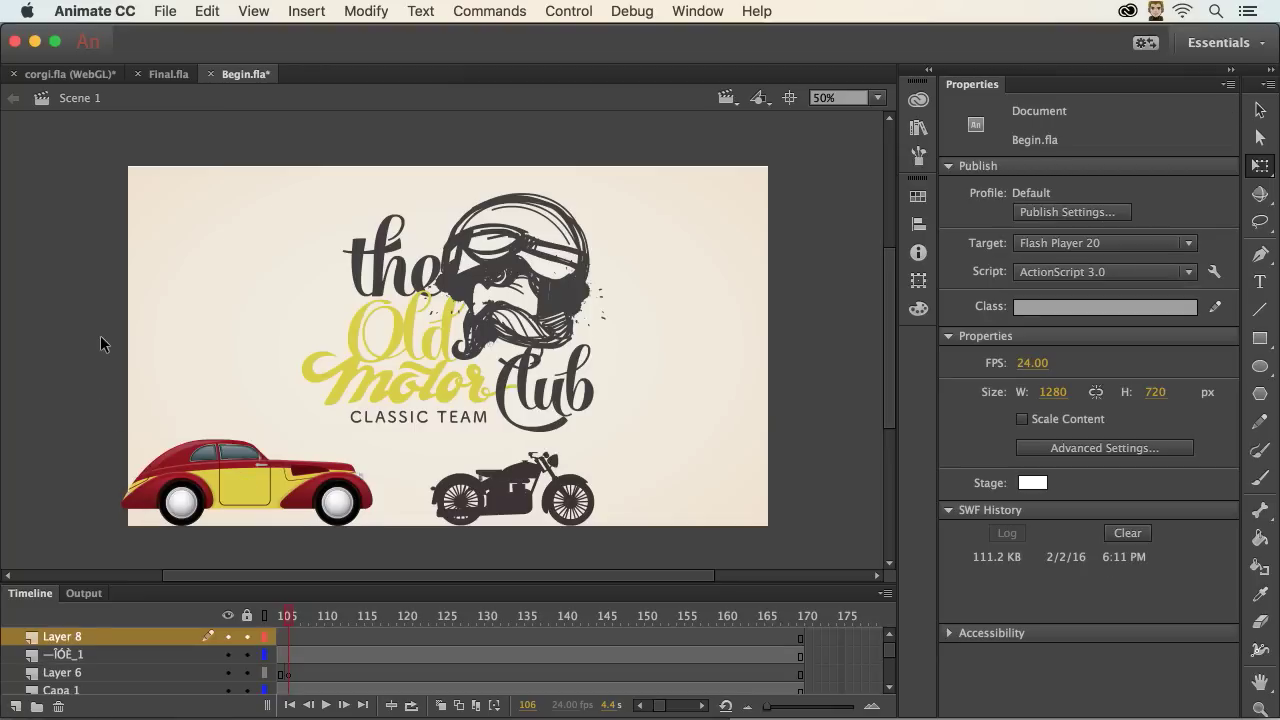
Paint trial yellow brush arcs beside the skull logo, try reshaping one, and undo the changes
click(1259, 482)
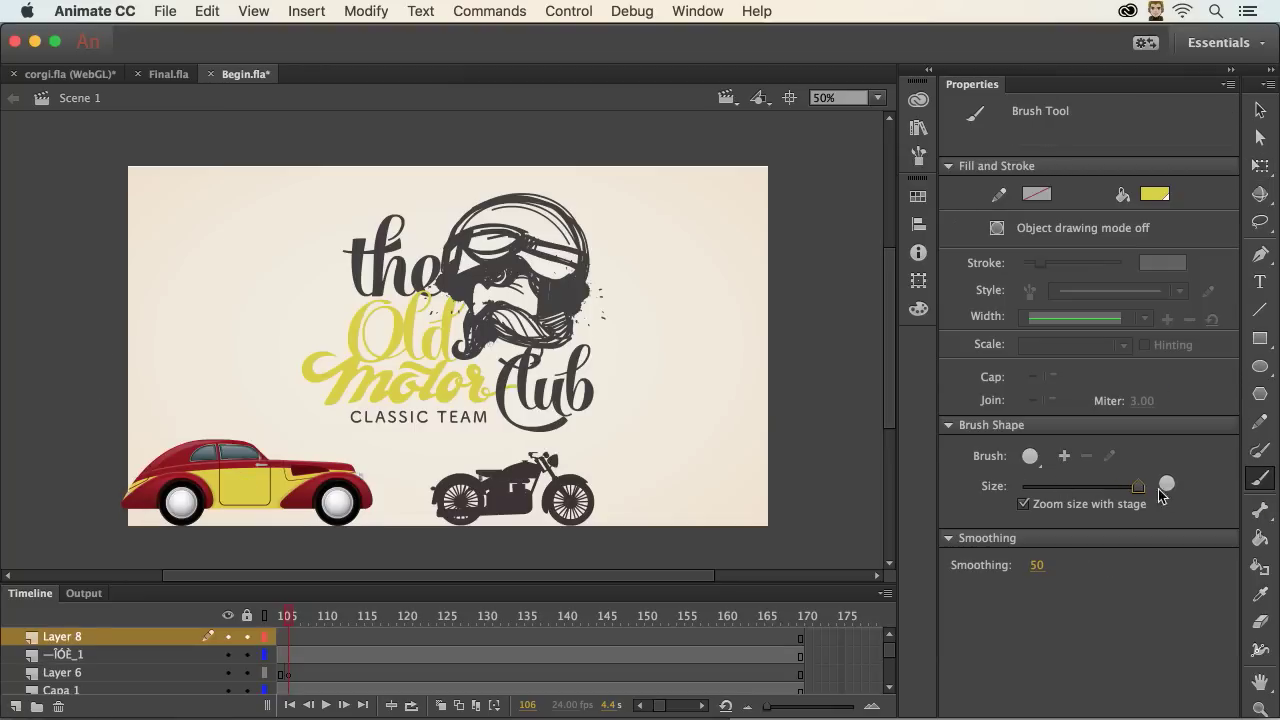
mouse_move(694, 217)
mouse_down()
mouse_move(730, 302)
mouse_move(686, 397)
mouse_up()
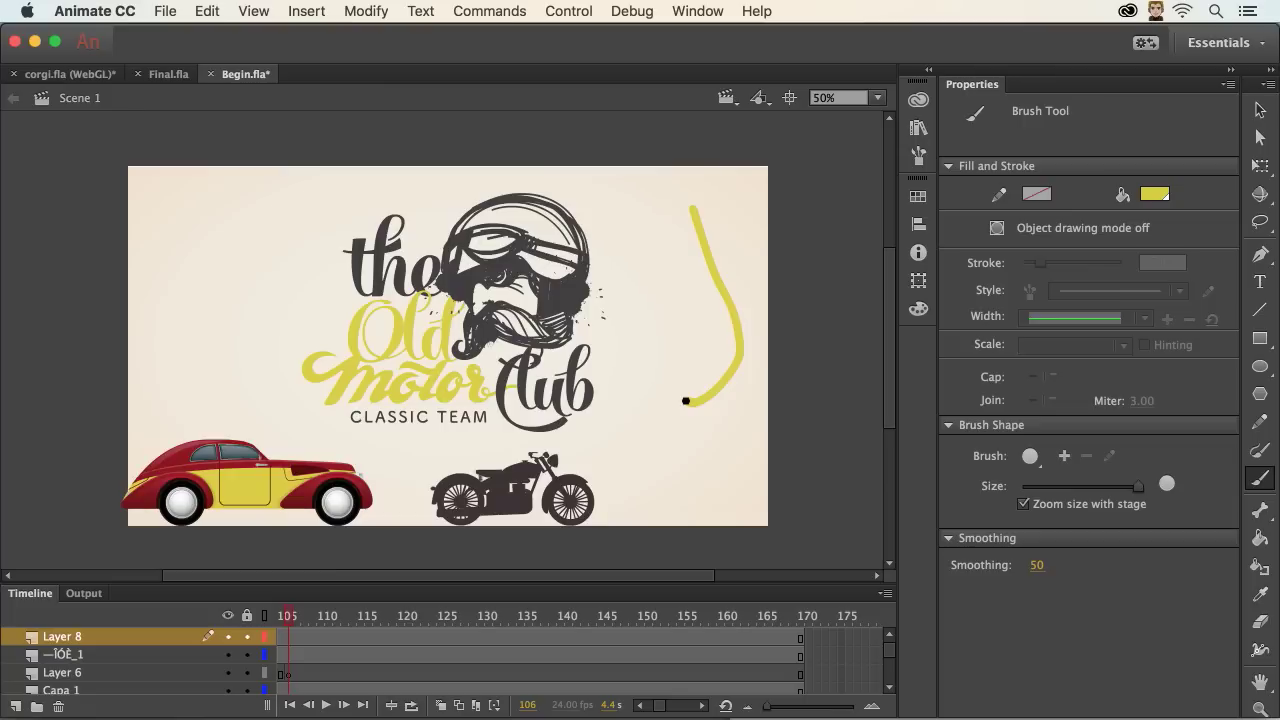
key(super+z)
drag(600, 324, 617, 207)
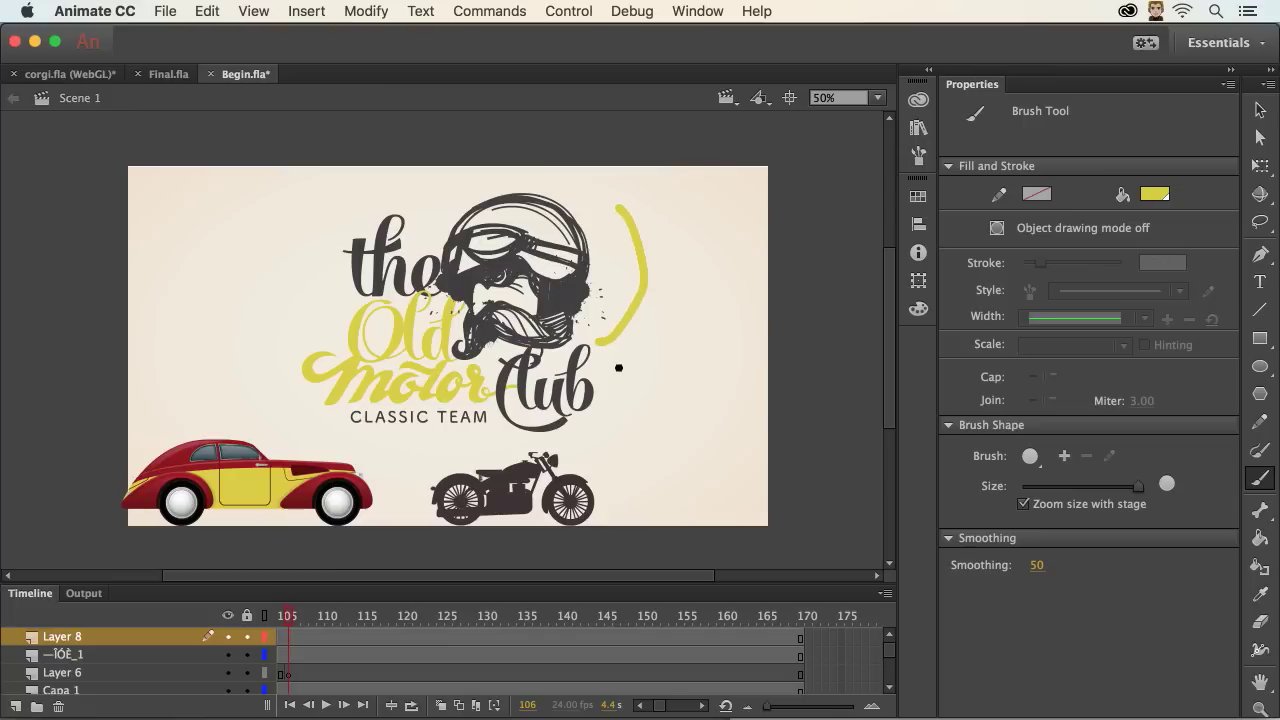
mouse_move(620, 368)
mouse_down()
mouse_move(694, 258)
mouse_move(673, 197)
mouse_up()
key(a)
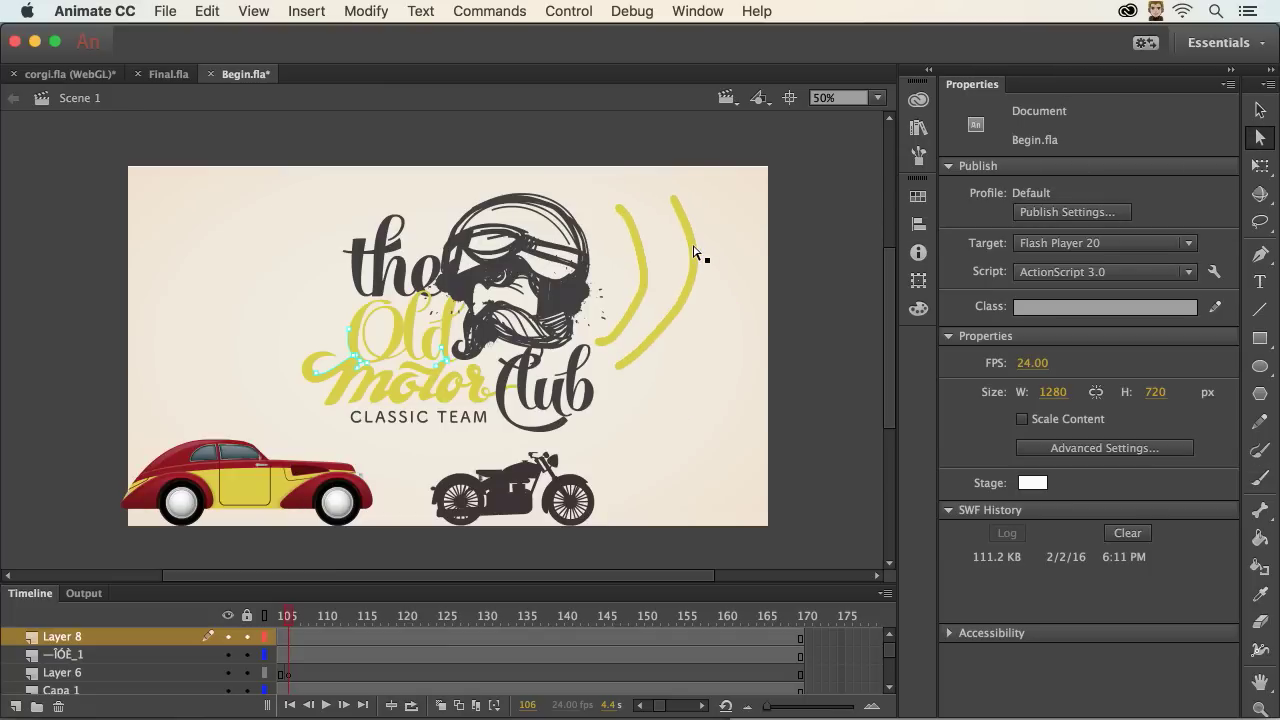
click(696, 253)
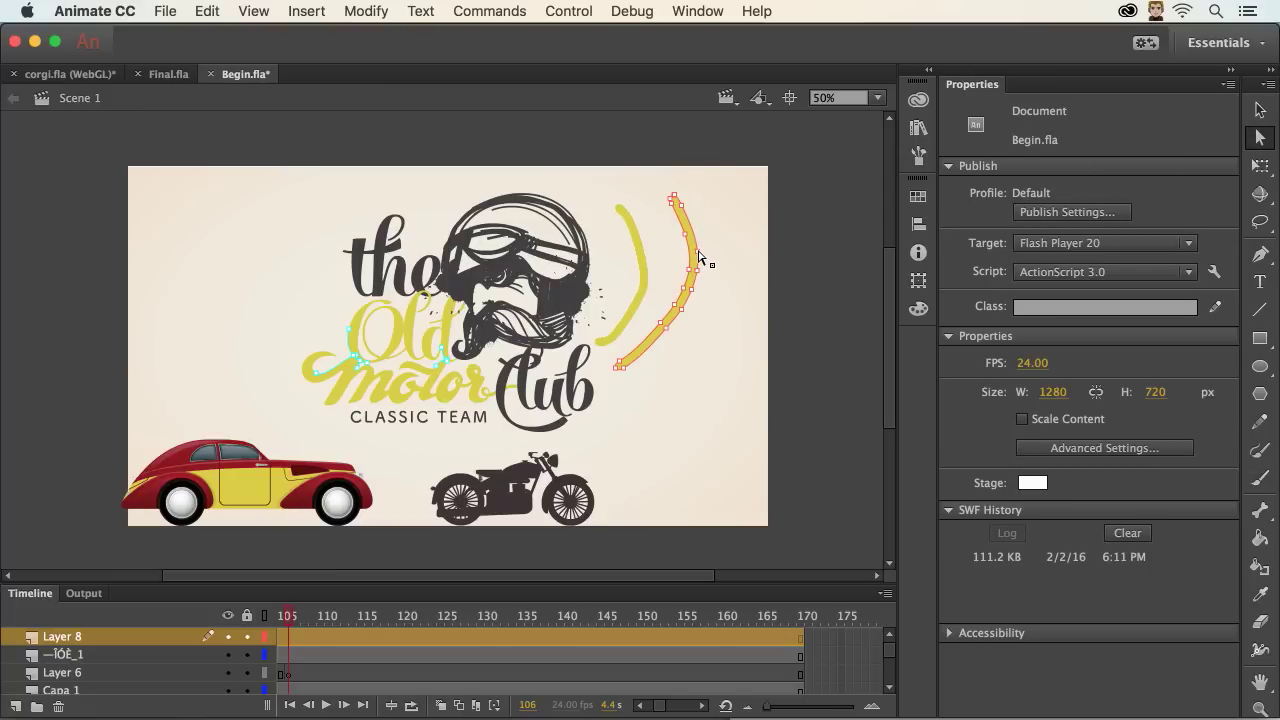
drag(699, 259, 715, 258)
key(super+z)
key(super+z)
key(super+z)
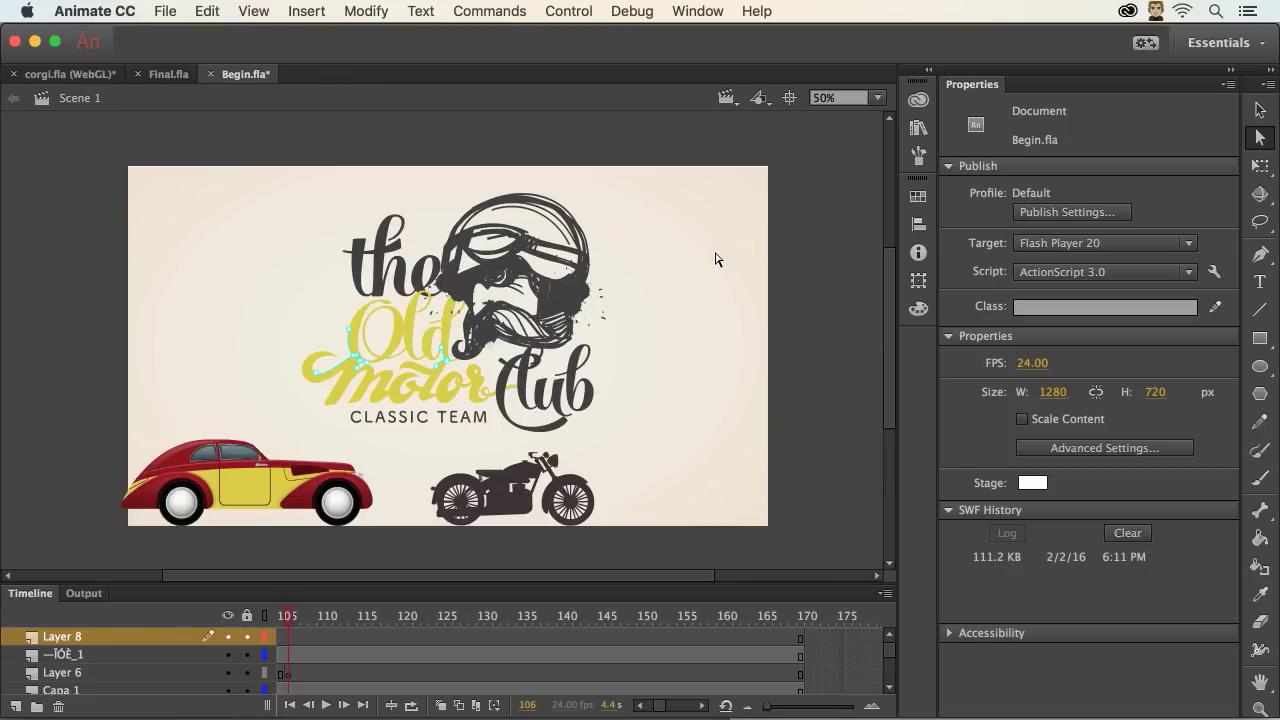
Paint a curved Arrows-library brush stroke right of the skull and bend it into a wavier curve
click(1260, 451)
click(1214, 288)
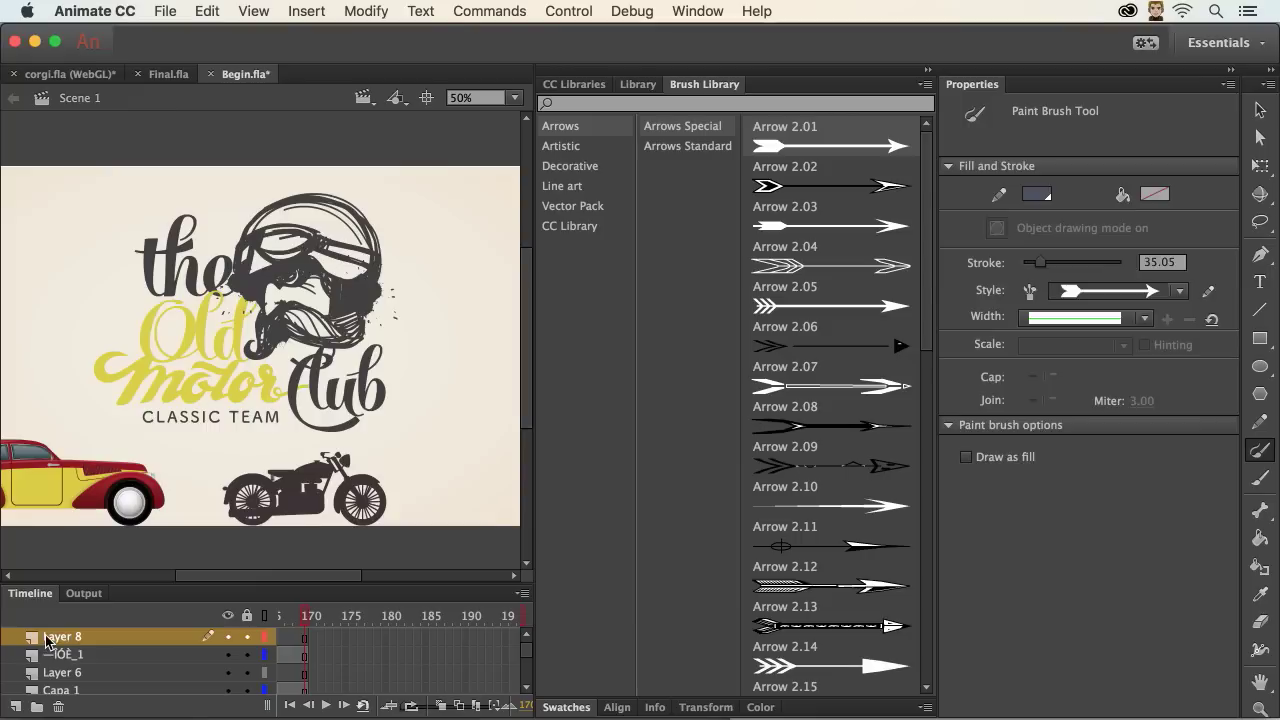
mouse_move(389, 314)
mouse_down()
mouse_move(432, 249)
mouse_move(421, 196)
mouse_up()
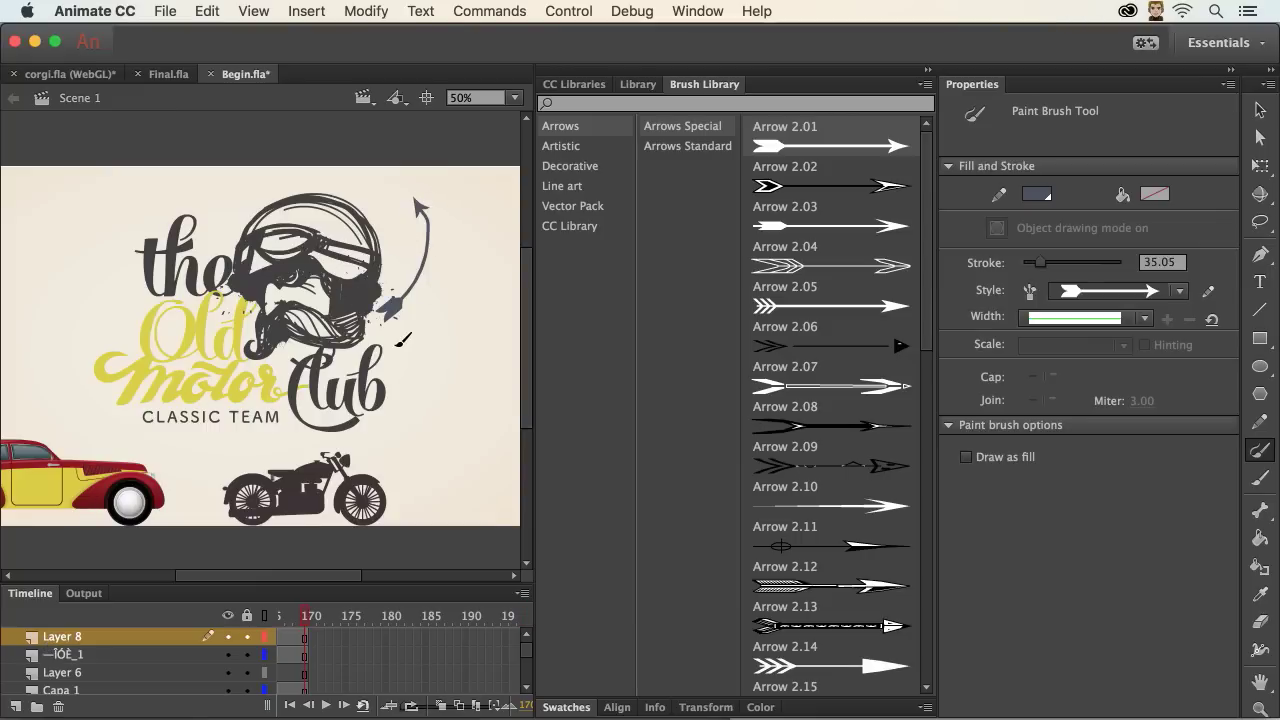
key(v)
click(418, 278)
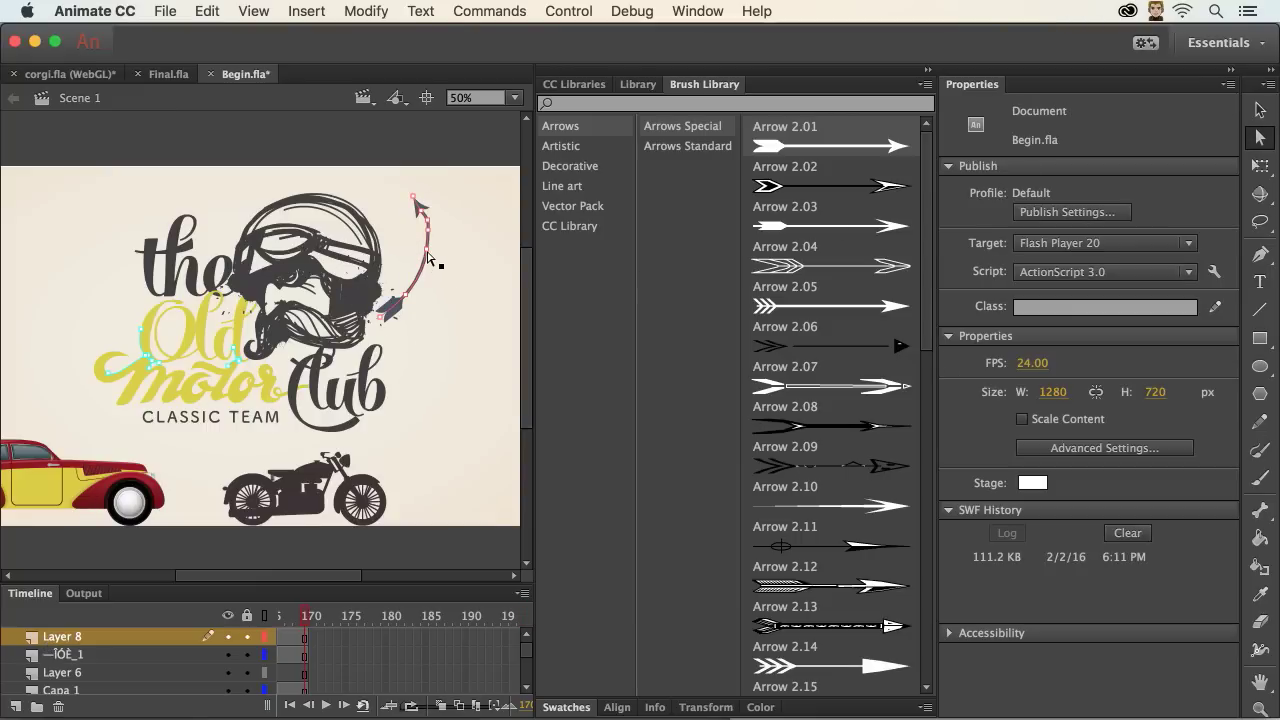
mouse_move(434, 261)
mouse_down()
mouse_move(438, 285)
mouse_move(430, 248)
mouse_move(436, 272)
mouse_up()
click(427, 292)
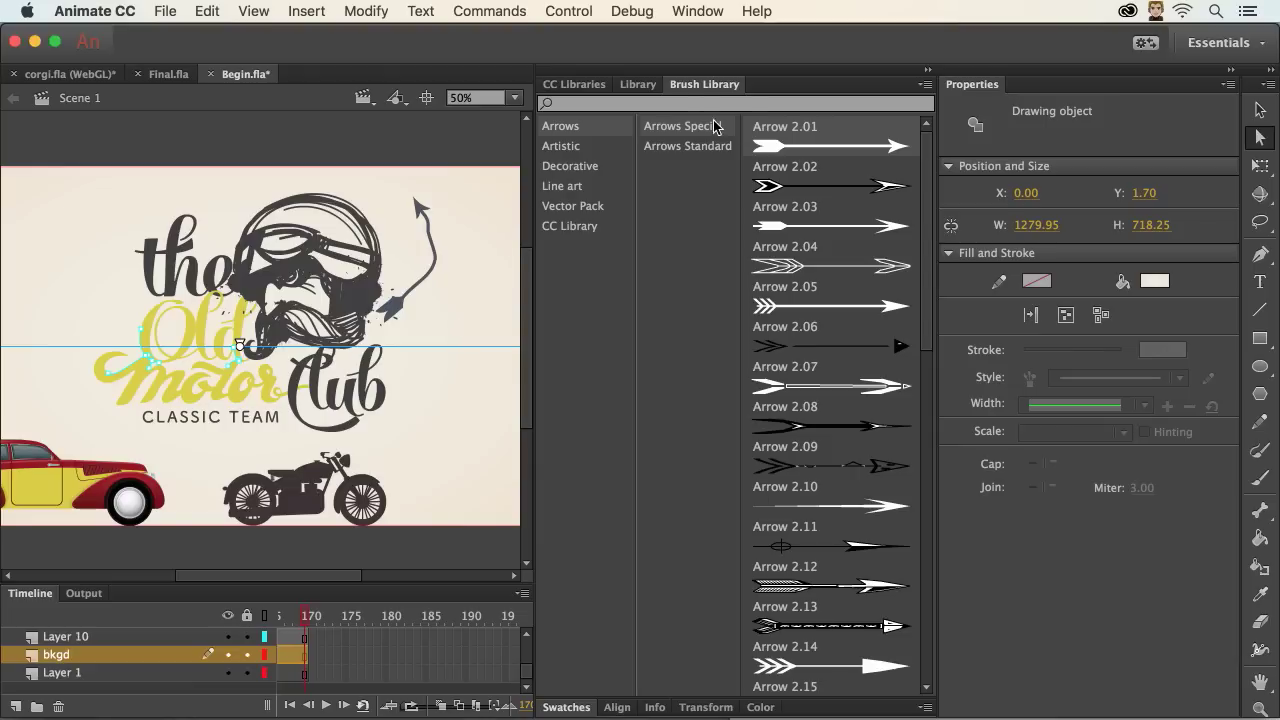
Show the Fun and Games library's colour themes and brushes, then select Layer 8 and deselect all
click(574, 86)
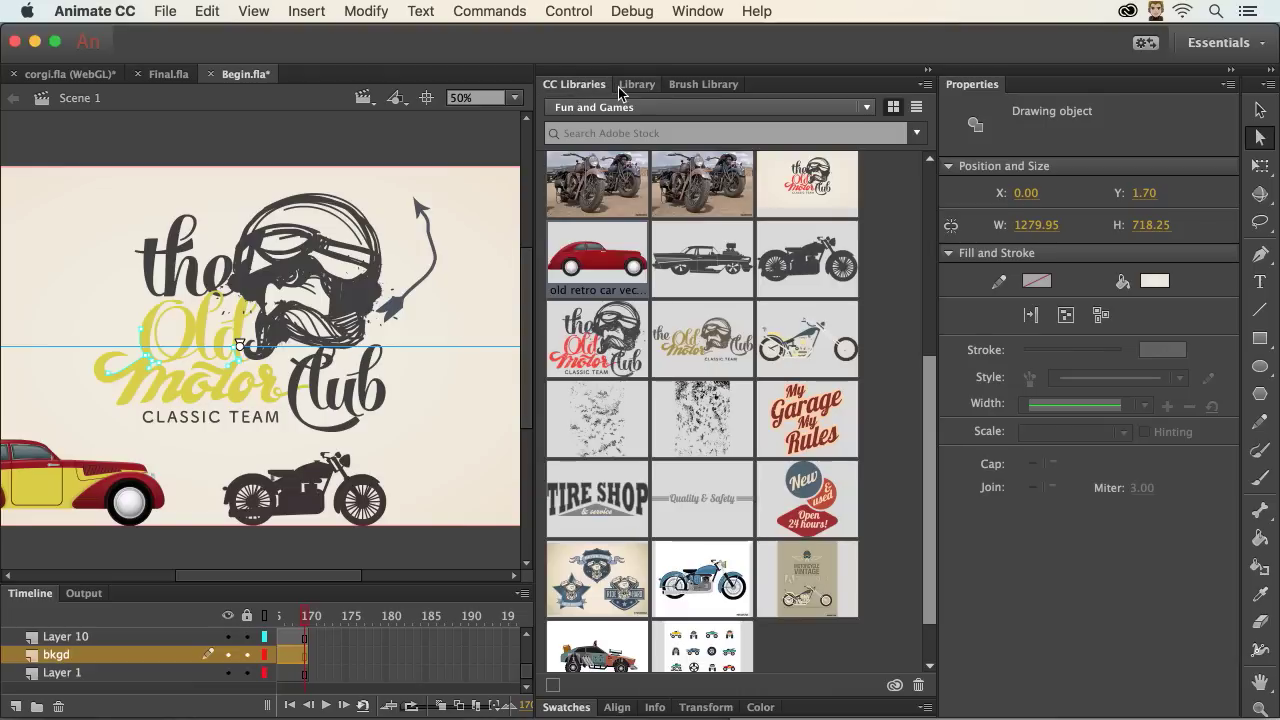
scroll(700, 280, up, 5)
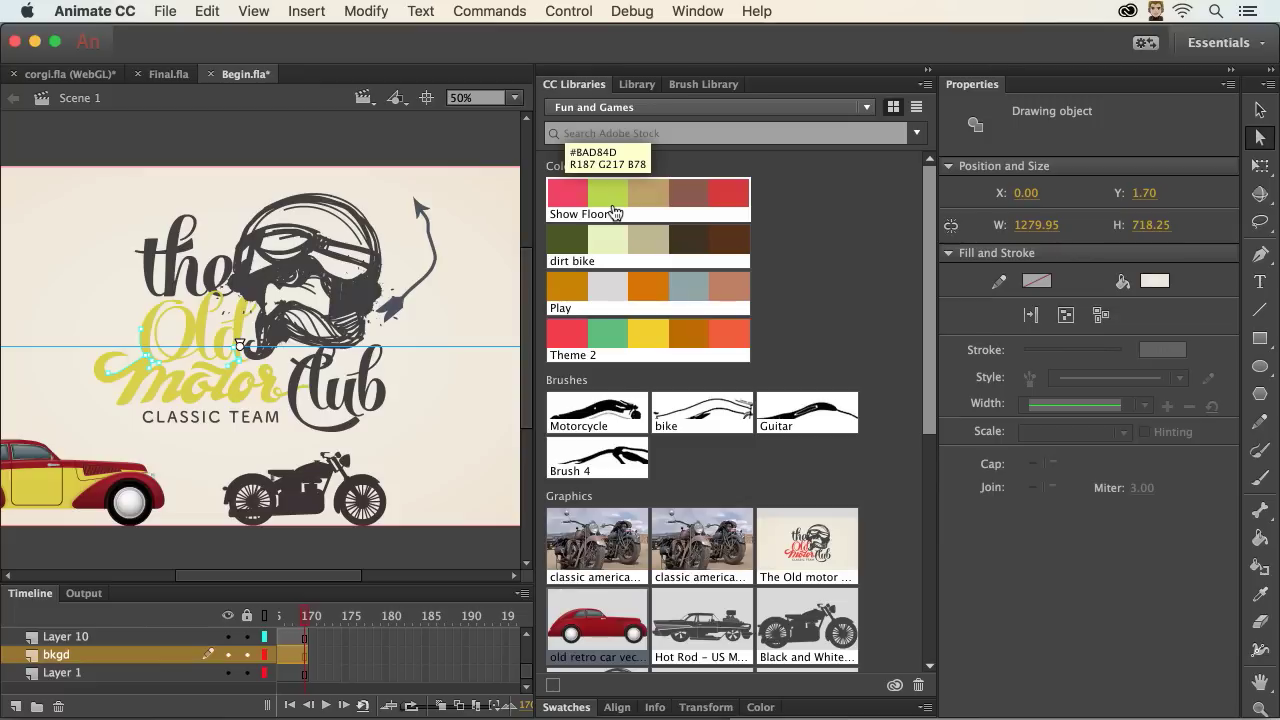
scroll(66, 657, down, 3)
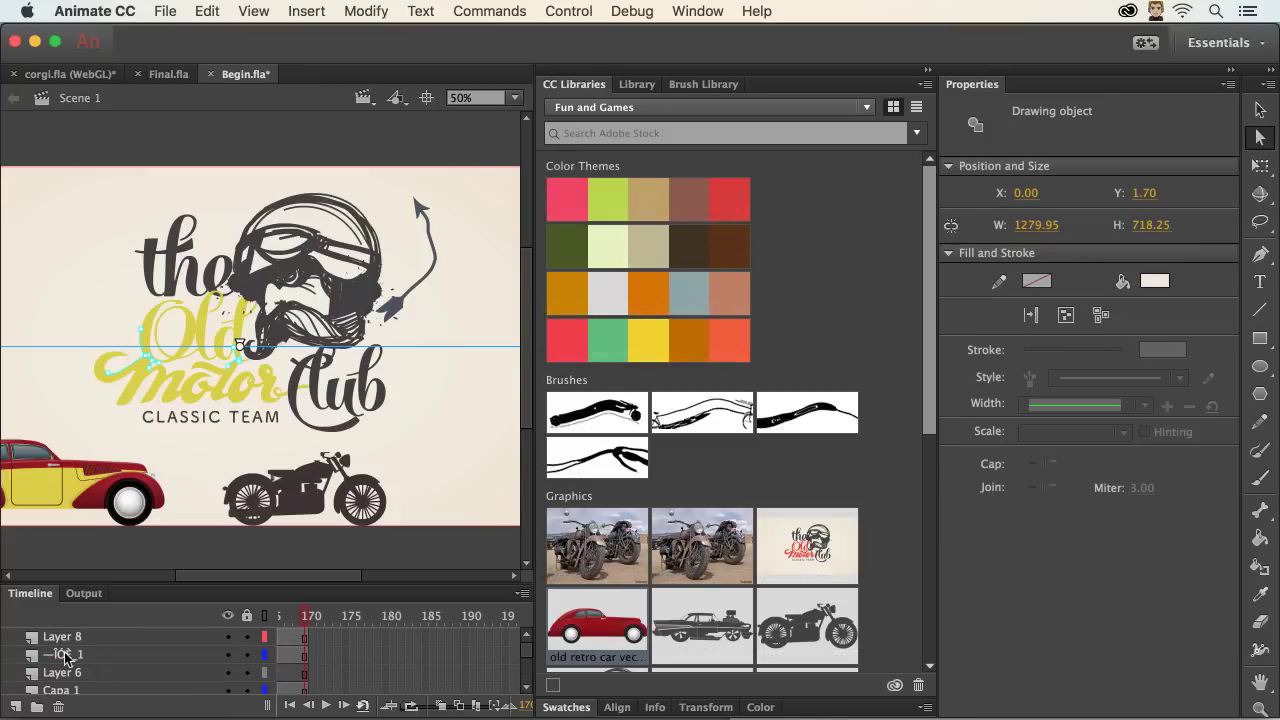
click(51, 640)
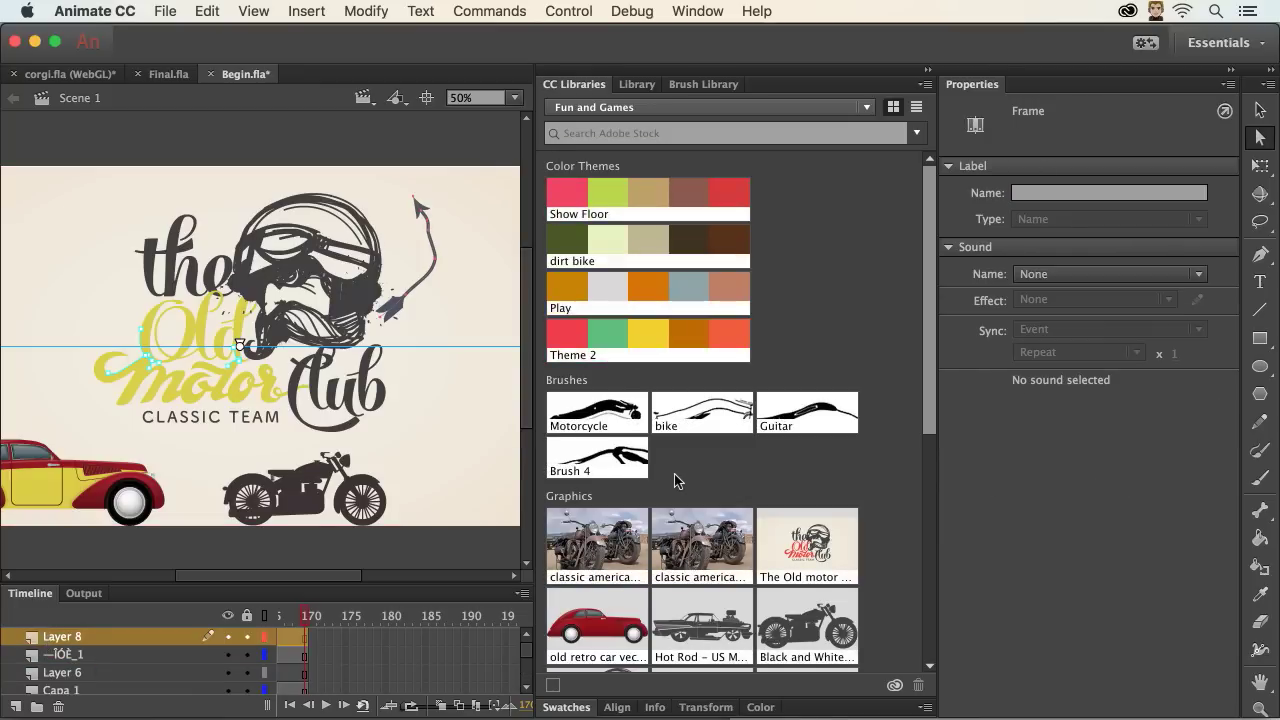
key(super+shift+a)
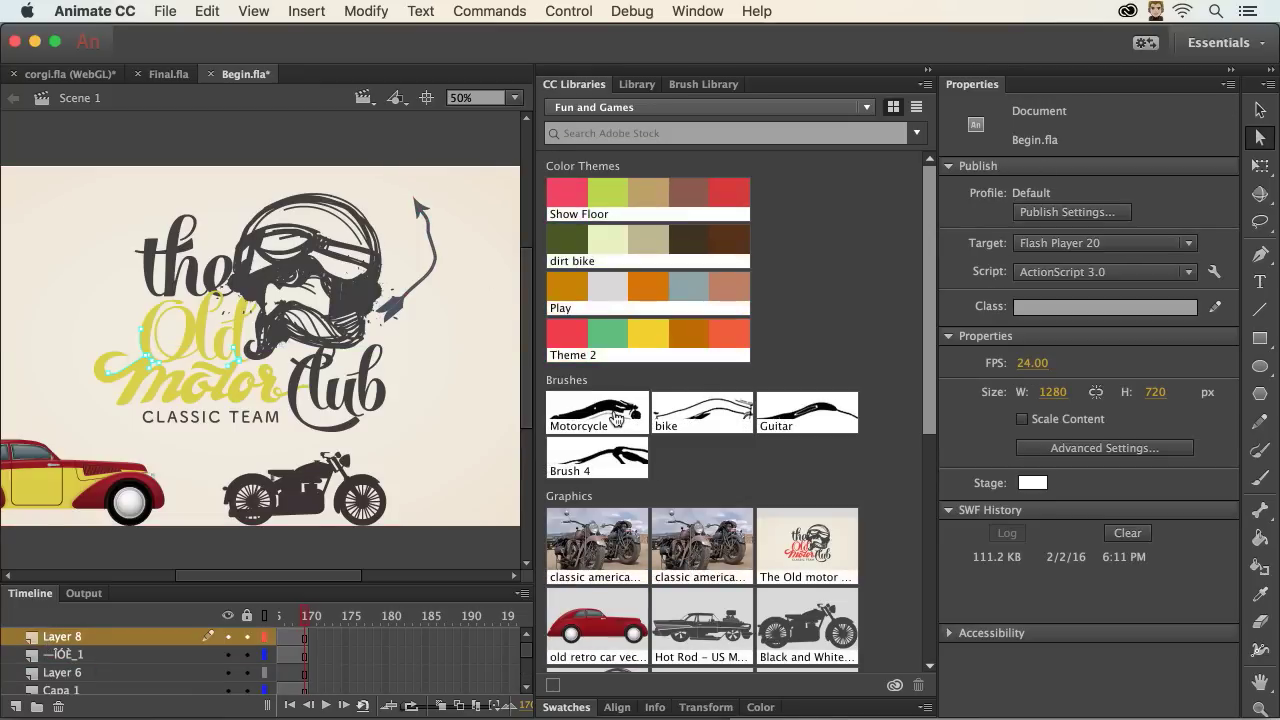
With the Motorcycle brush, paint small strokes to the right and top of the helmet logo
click(617, 418)
click(928, 68)
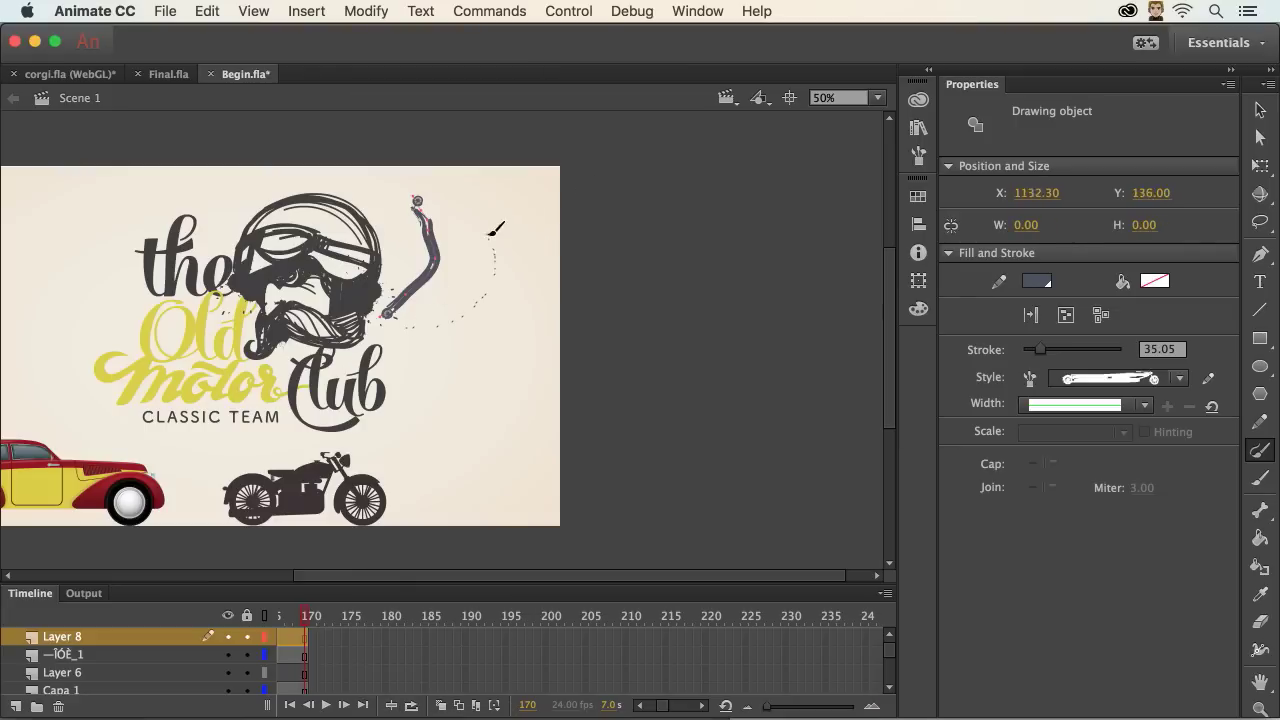
mouse_move(395, 343)
mouse_down()
mouse_move(440, 348)
mouse_move(445, 374)
mouse_up()
mouse_move(460, 340)
mouse_down()
mouse_move(487, 318)
mouse_move(501, 356)
mouse_up()
drag(394, 196, 398, 244)
drag(229, 212, 252, 196)
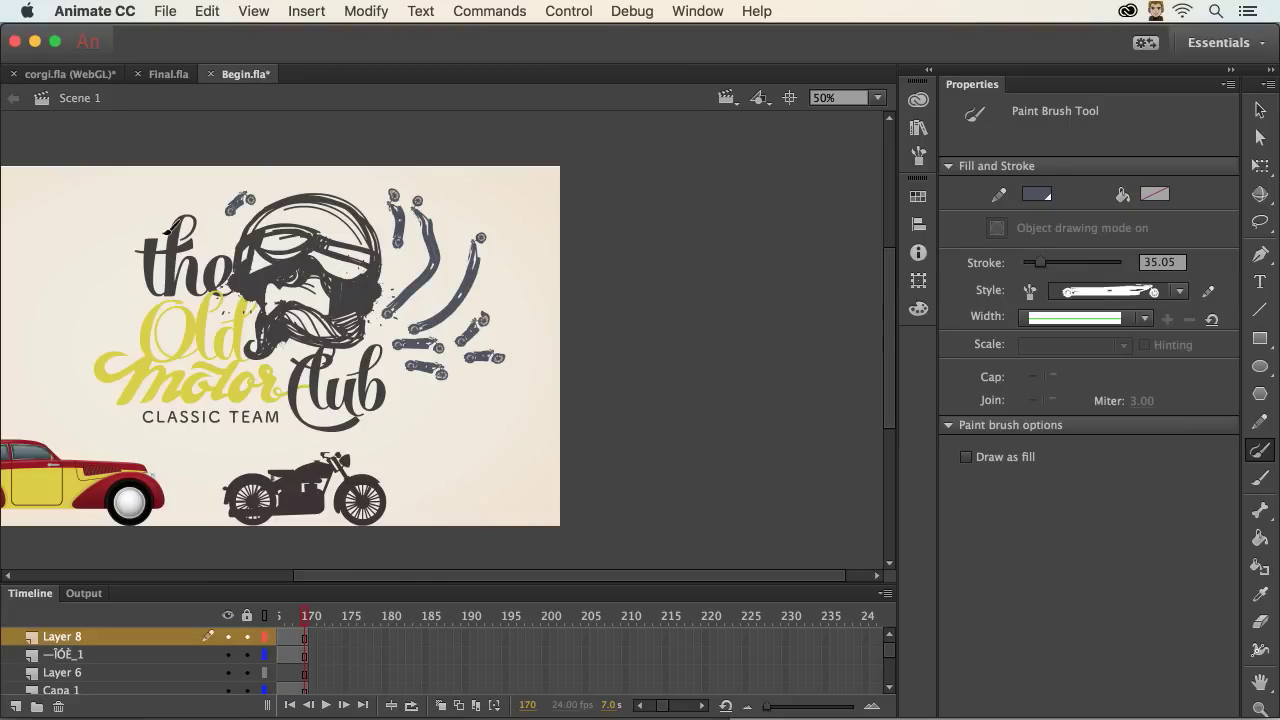
drag(163, 208, 158, 186)
Paint long curved Motorcycle-brush strokes left of the title, then recentre the stage view
scroll(225, 183, left, 10)
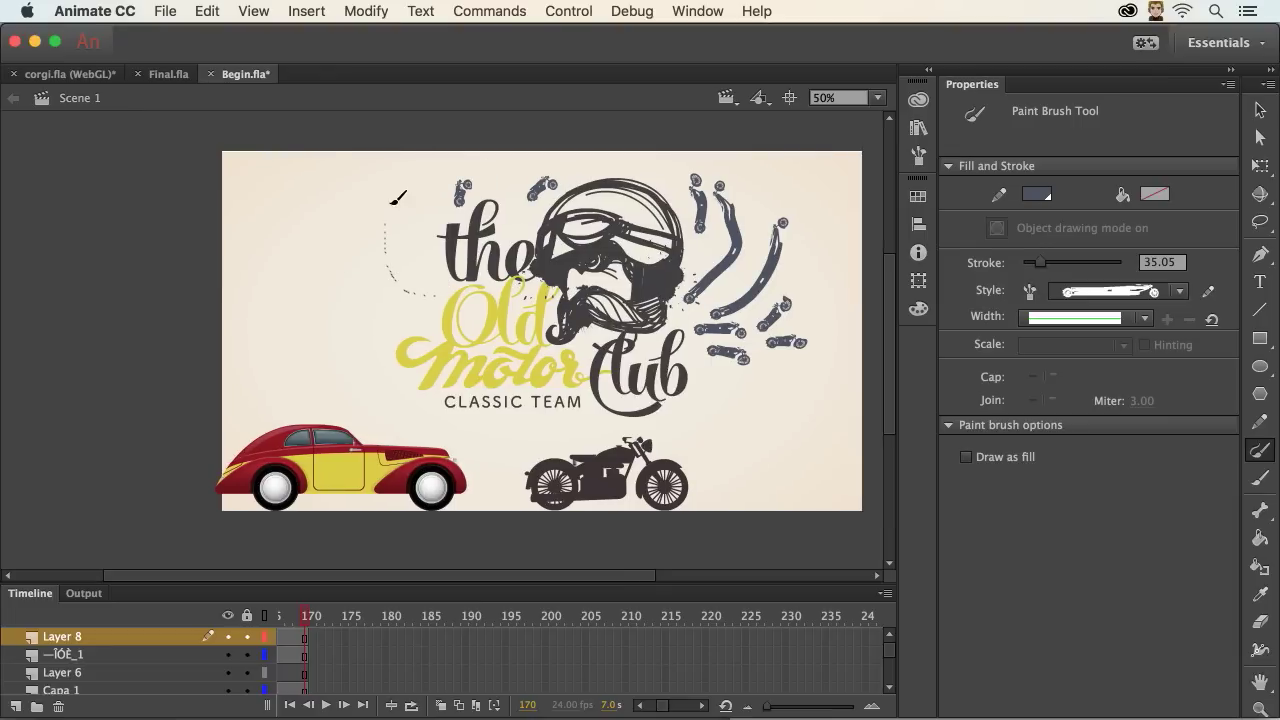
drag(397, 198, 393, 199)
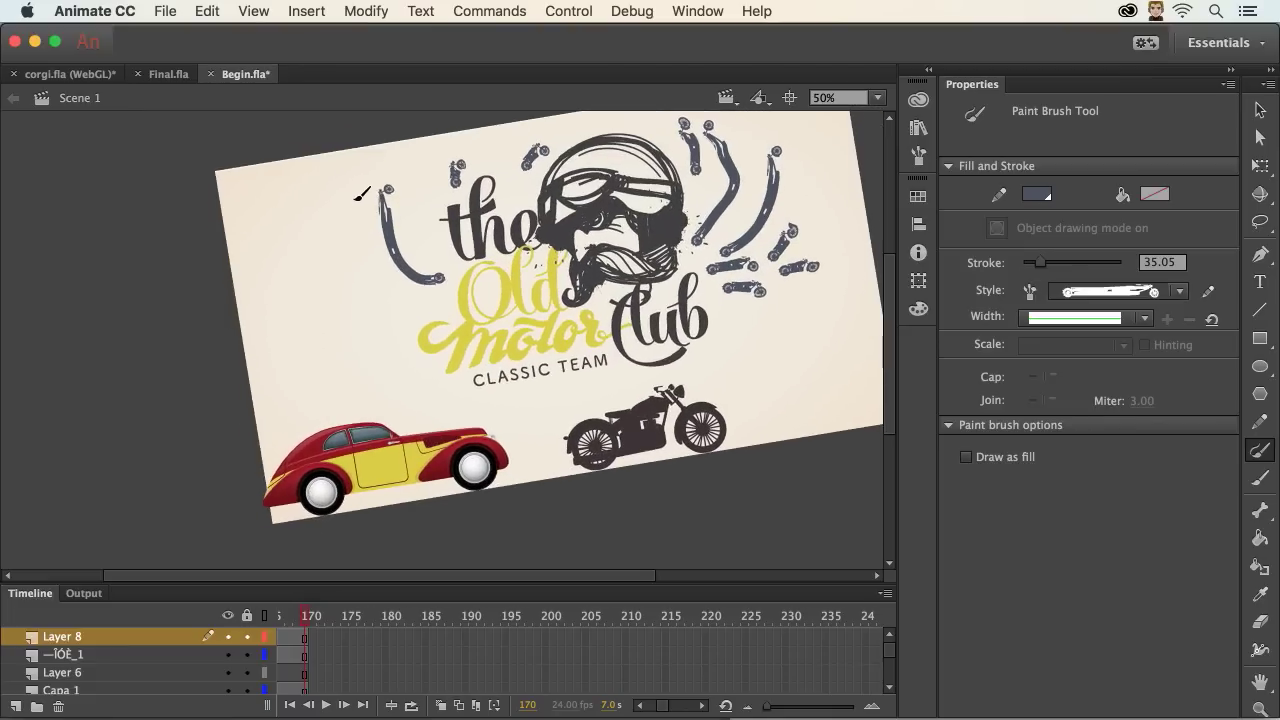
drag(353, 196, 420, 302)
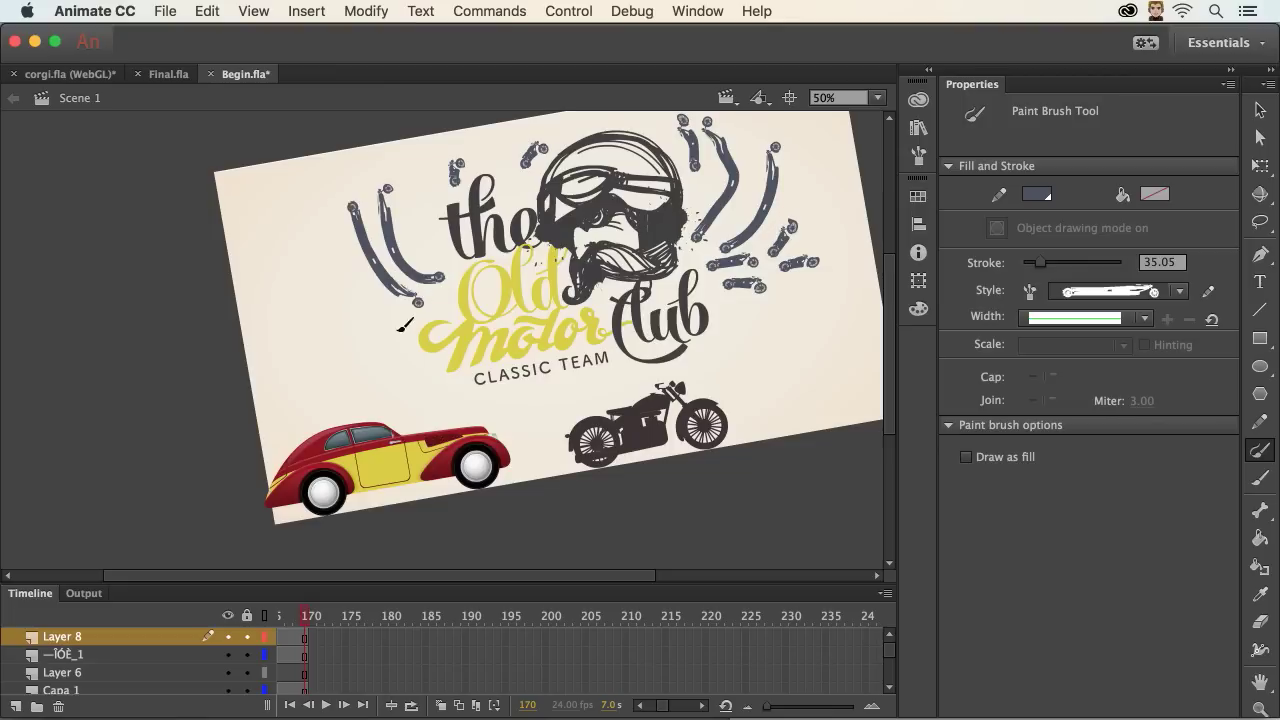
drag(354, 327, 414, 336)
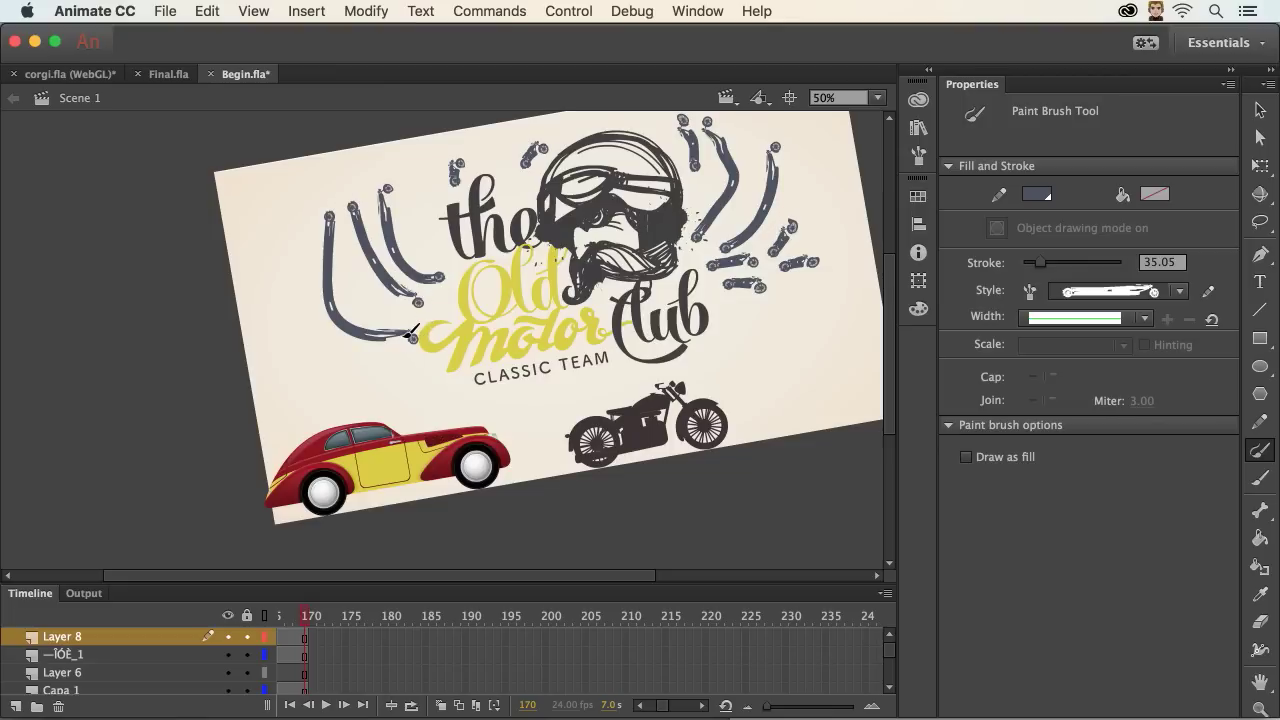
click(790, 98)
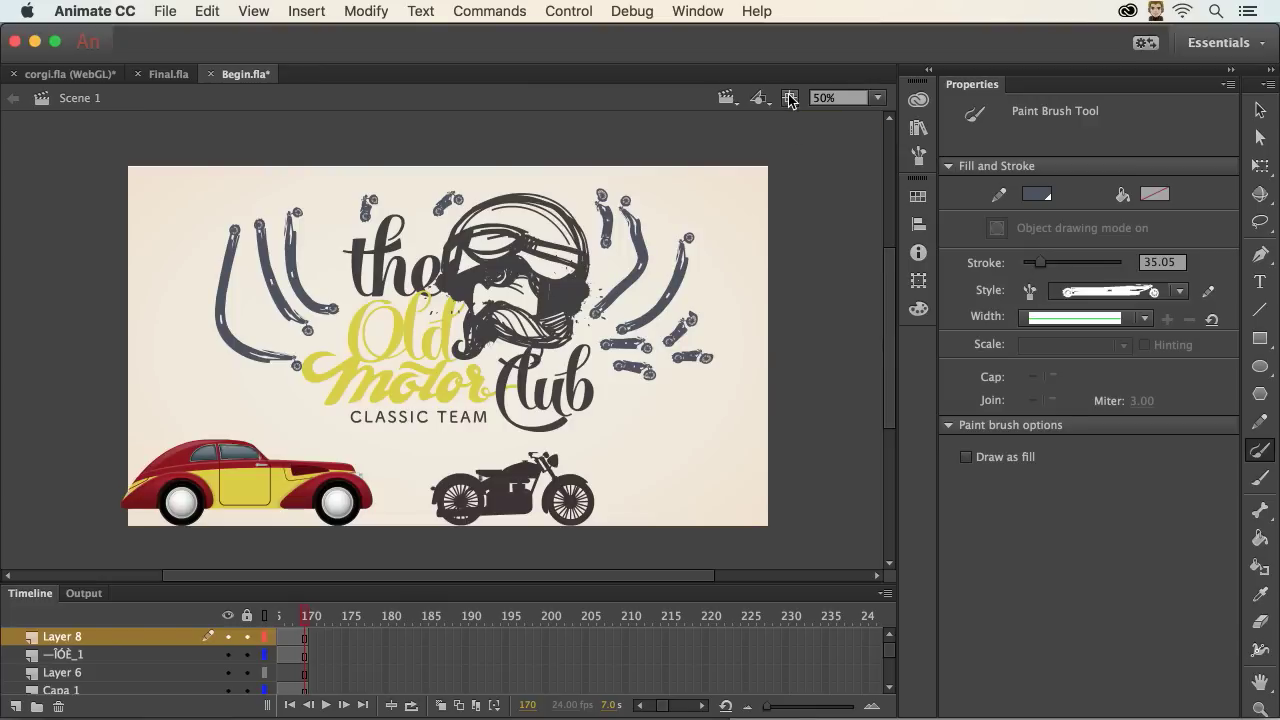
Switch to Final.fla, fit its stage in view, and test-play the car animation
click(167, 74)
key(super+minus)
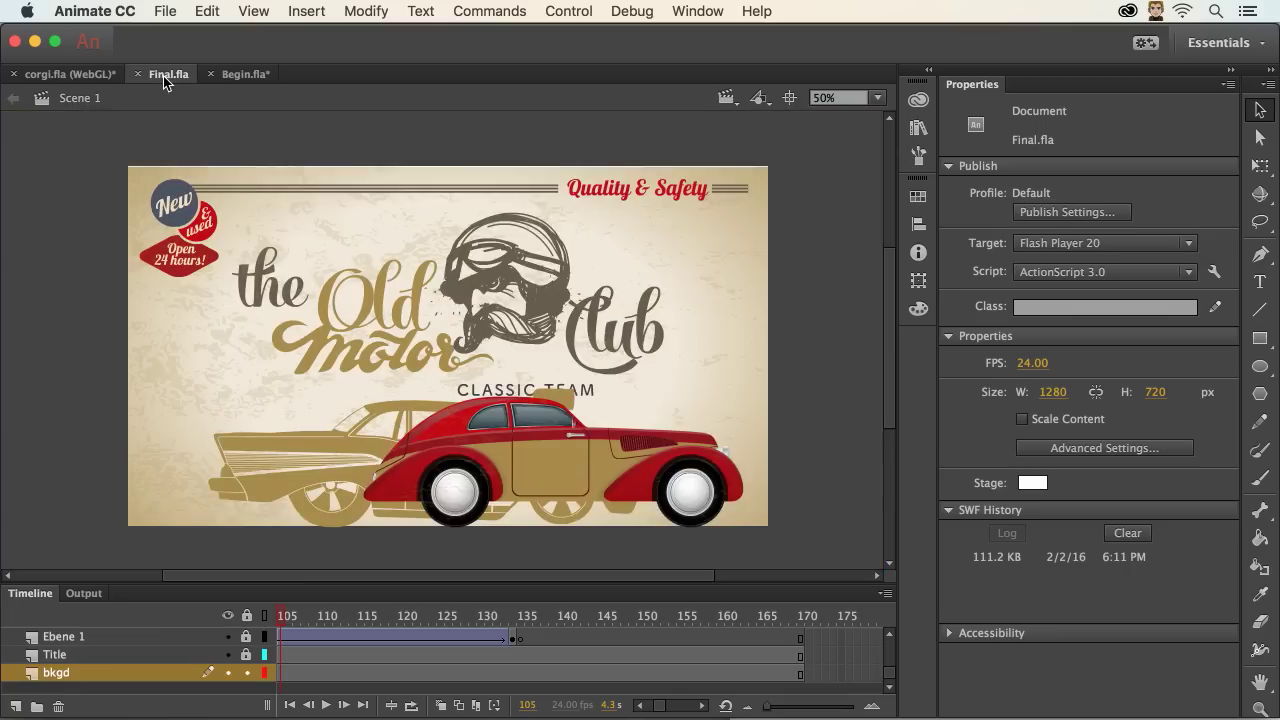
key(super+Return)
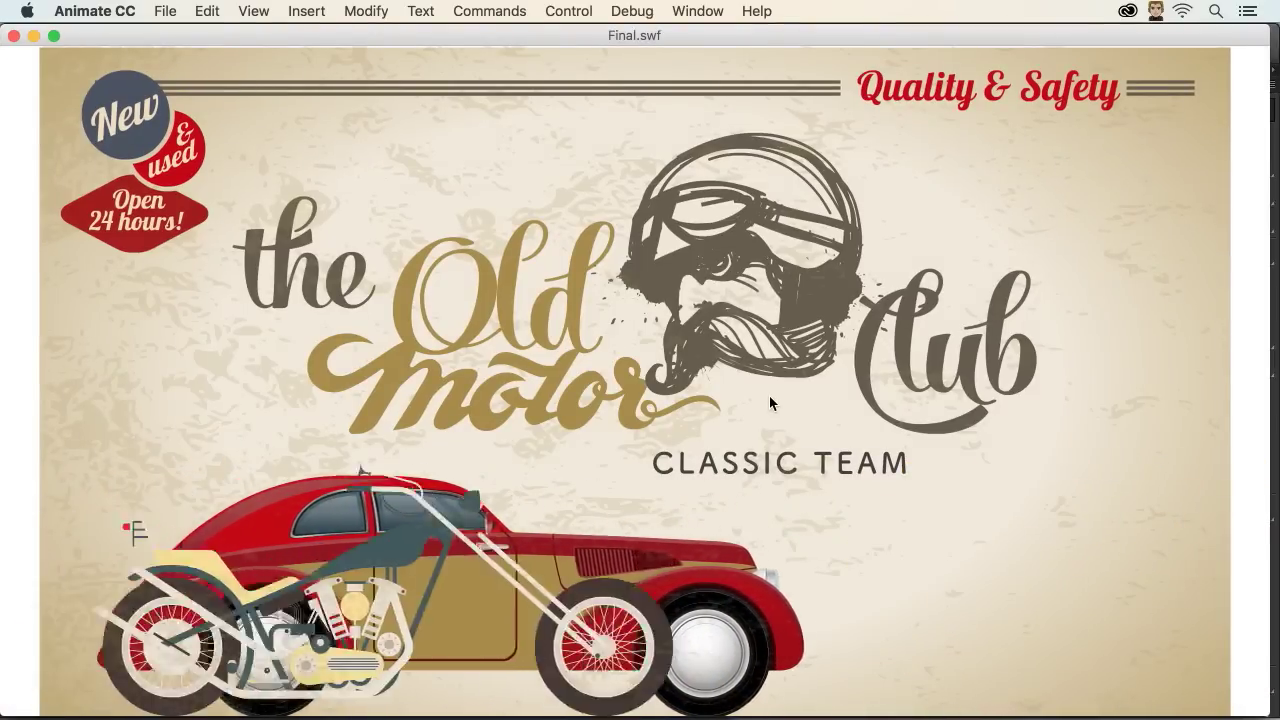
click(14, 37)
click(347, 12)
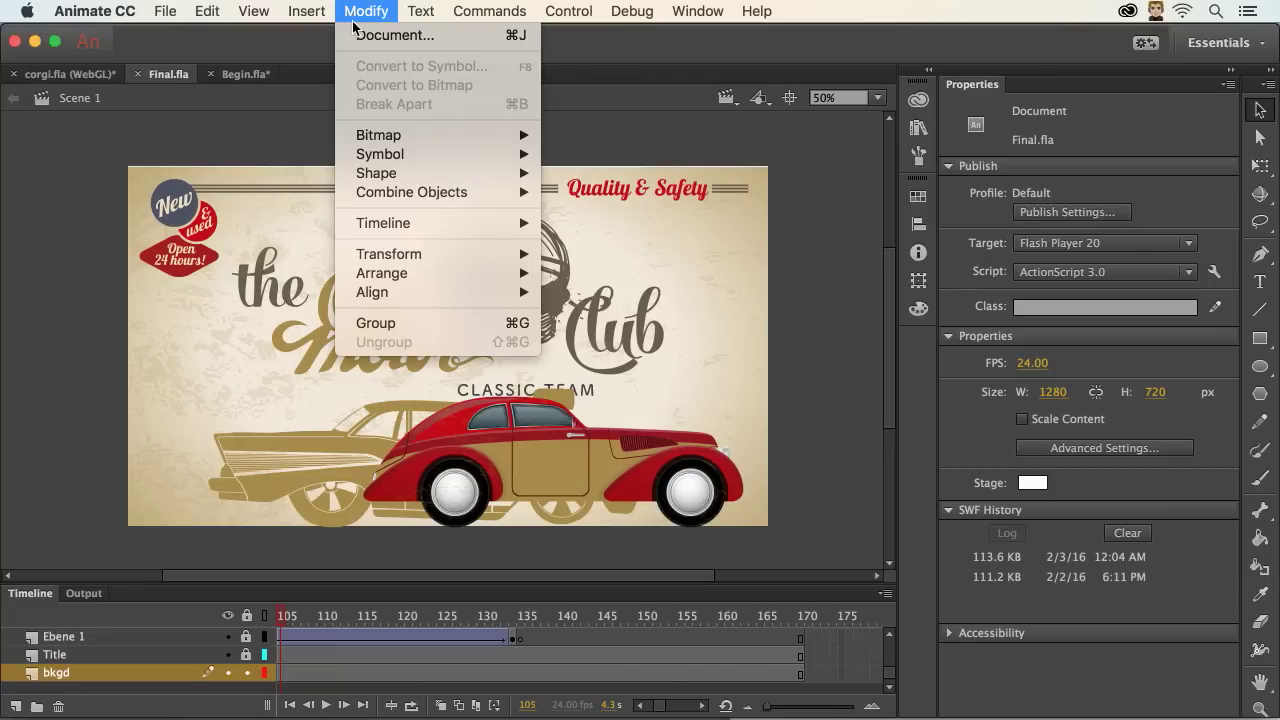
Resize the Final.fla stage proportionally to 1920 × 1080 px, scaling content including locked and hidden layers
click(362, 35)
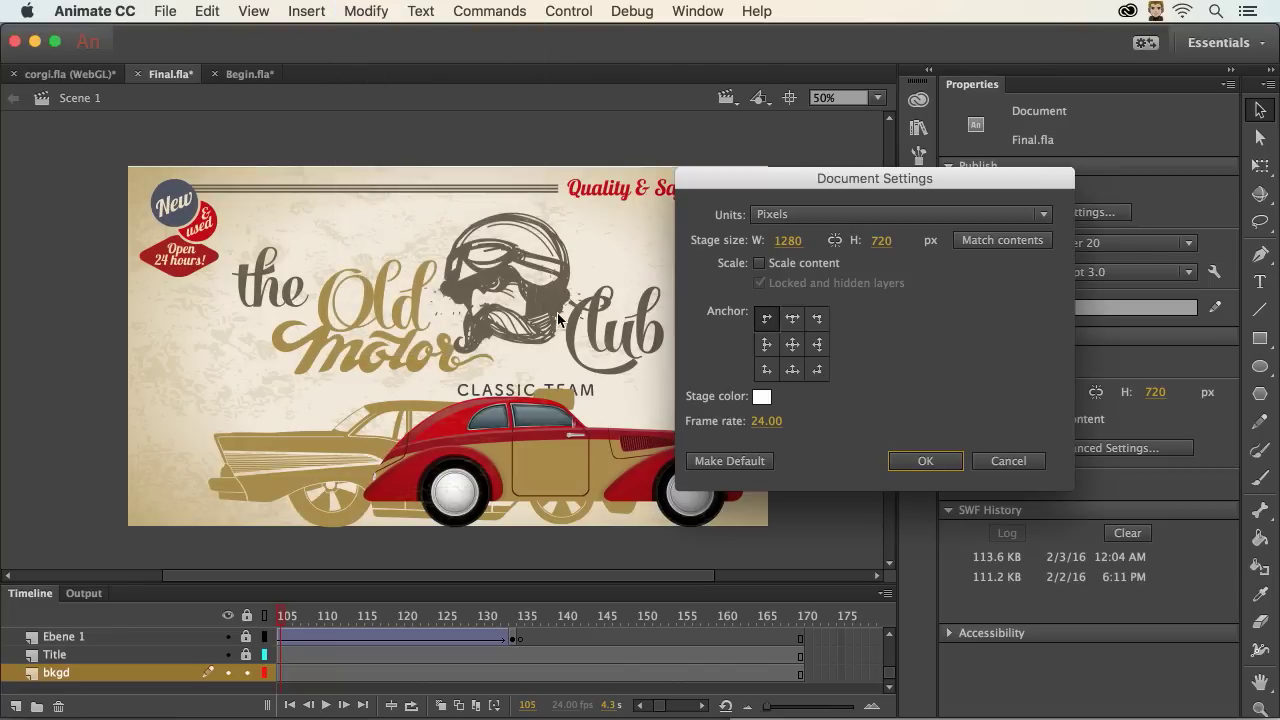
click(836, 241)
click(786, 241)
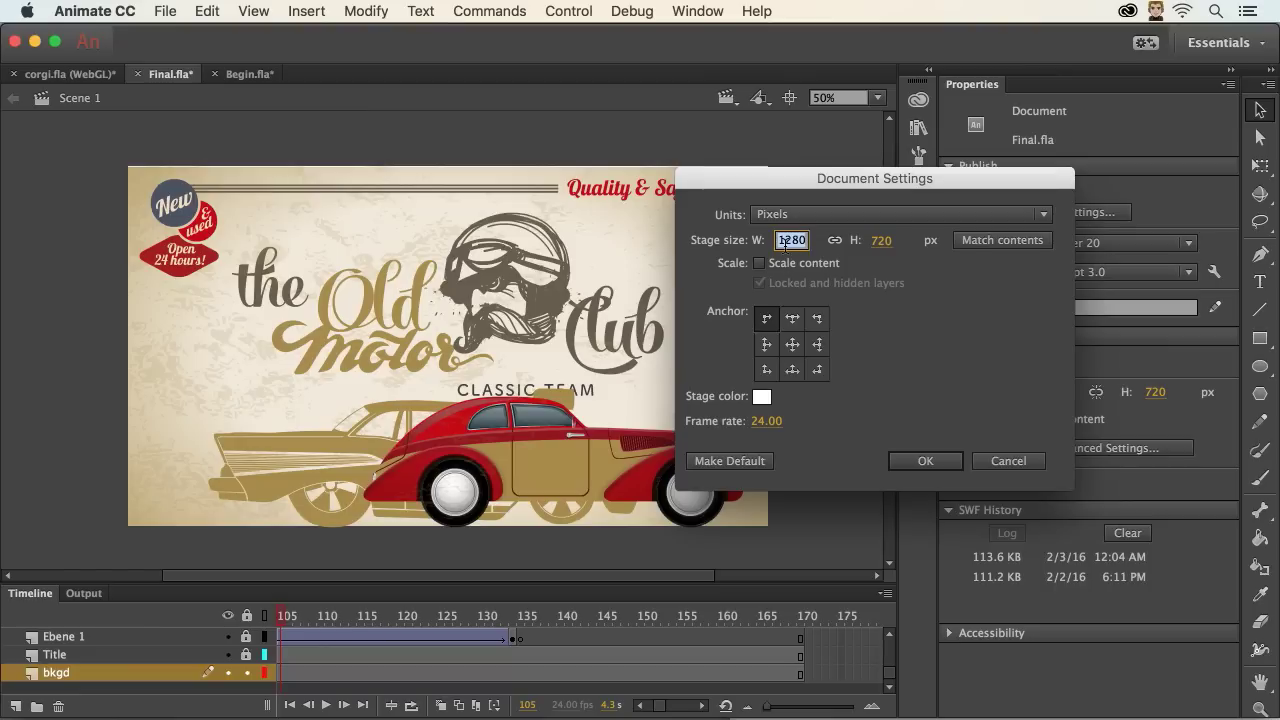
text(1)
click(877, 261)
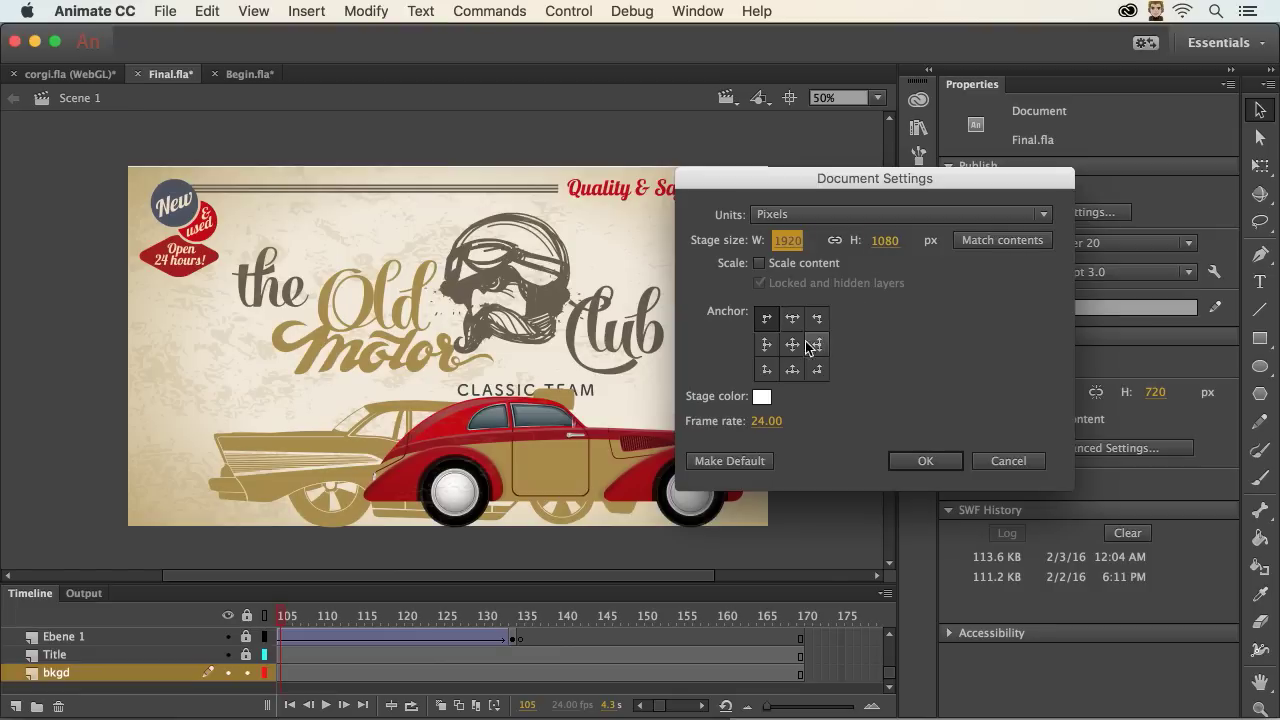
click(759, 263)
click(759, 283)
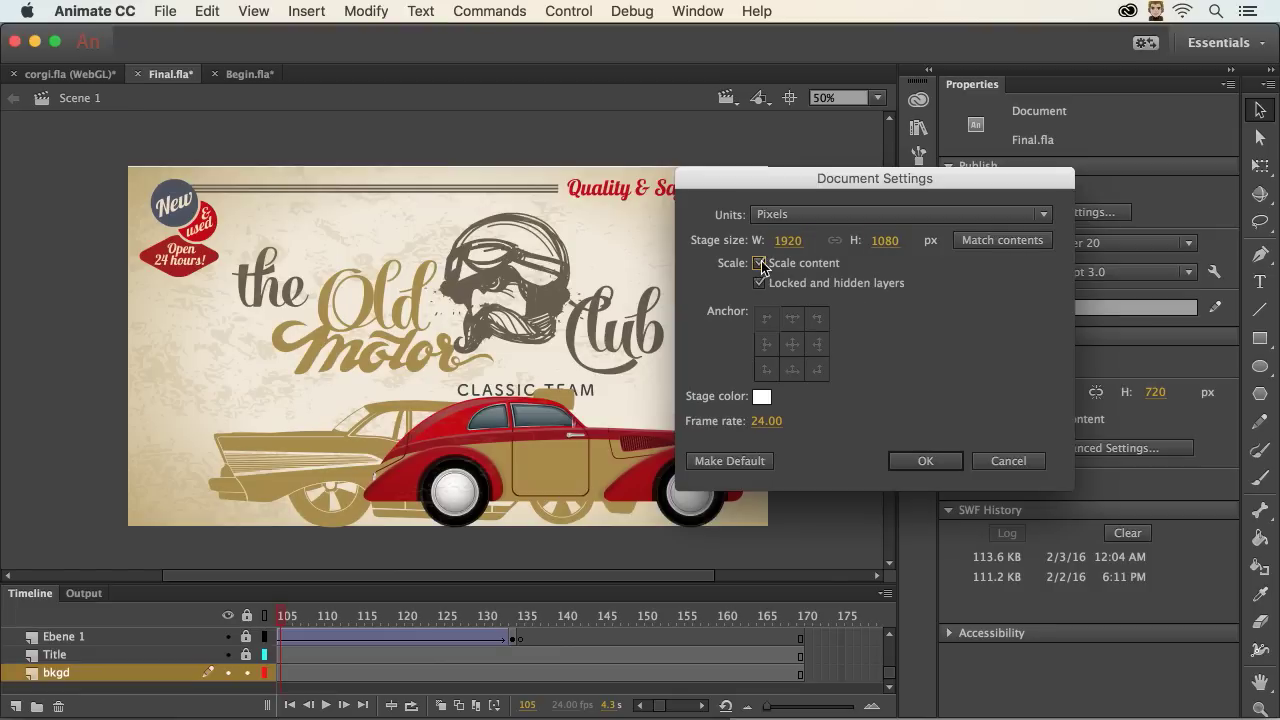
click(924, 461)
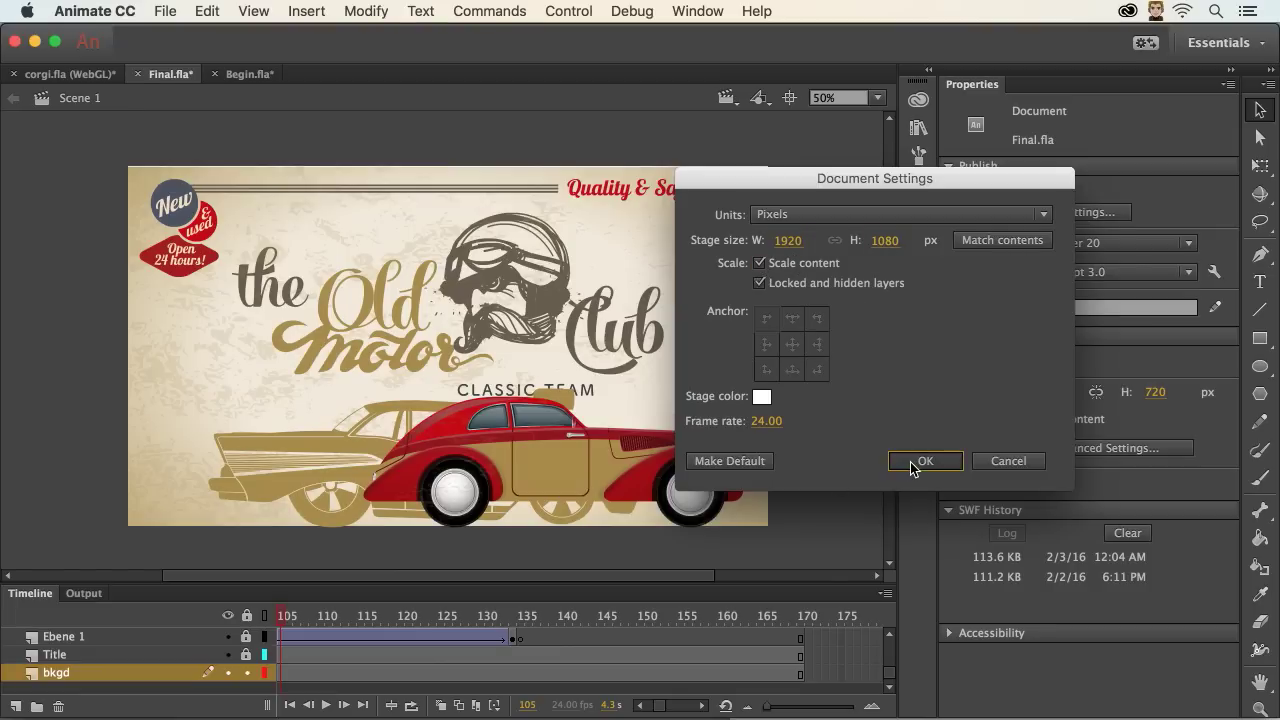
key(Return)
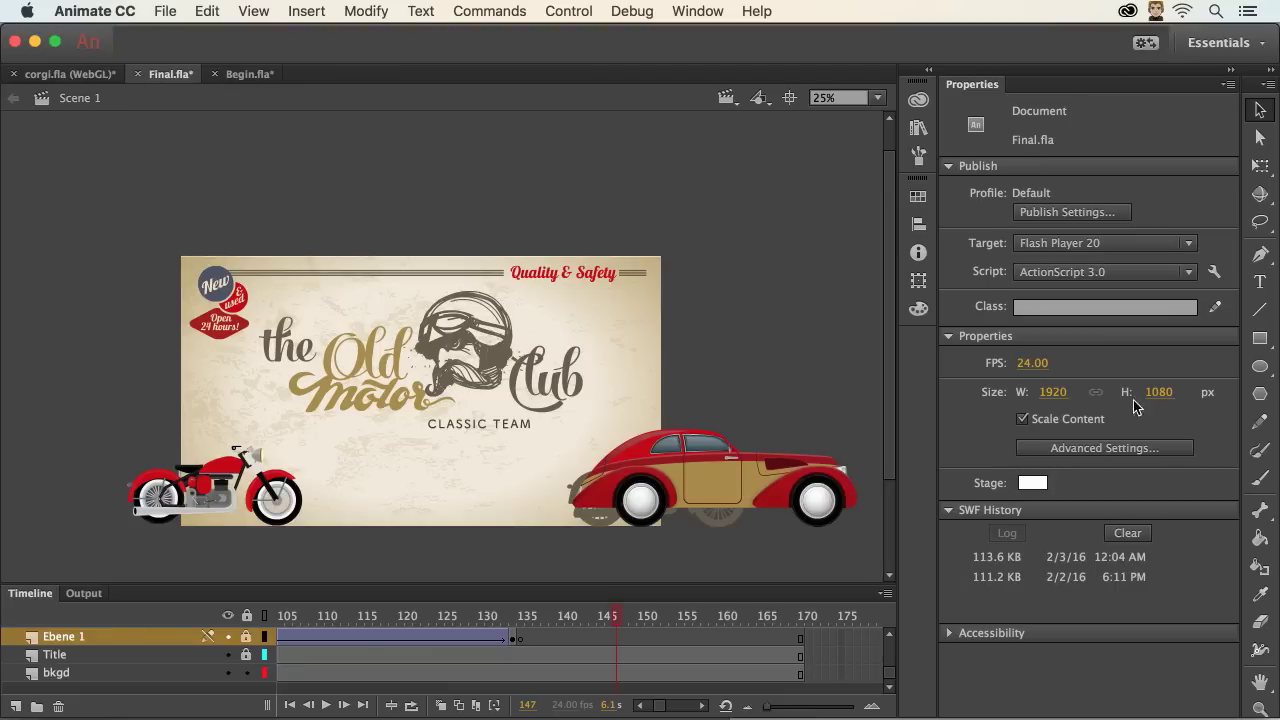
Revert the stage size, then set the document to 1280 × 400 px with Scale Content off
scroll(183, 246, down, 2)
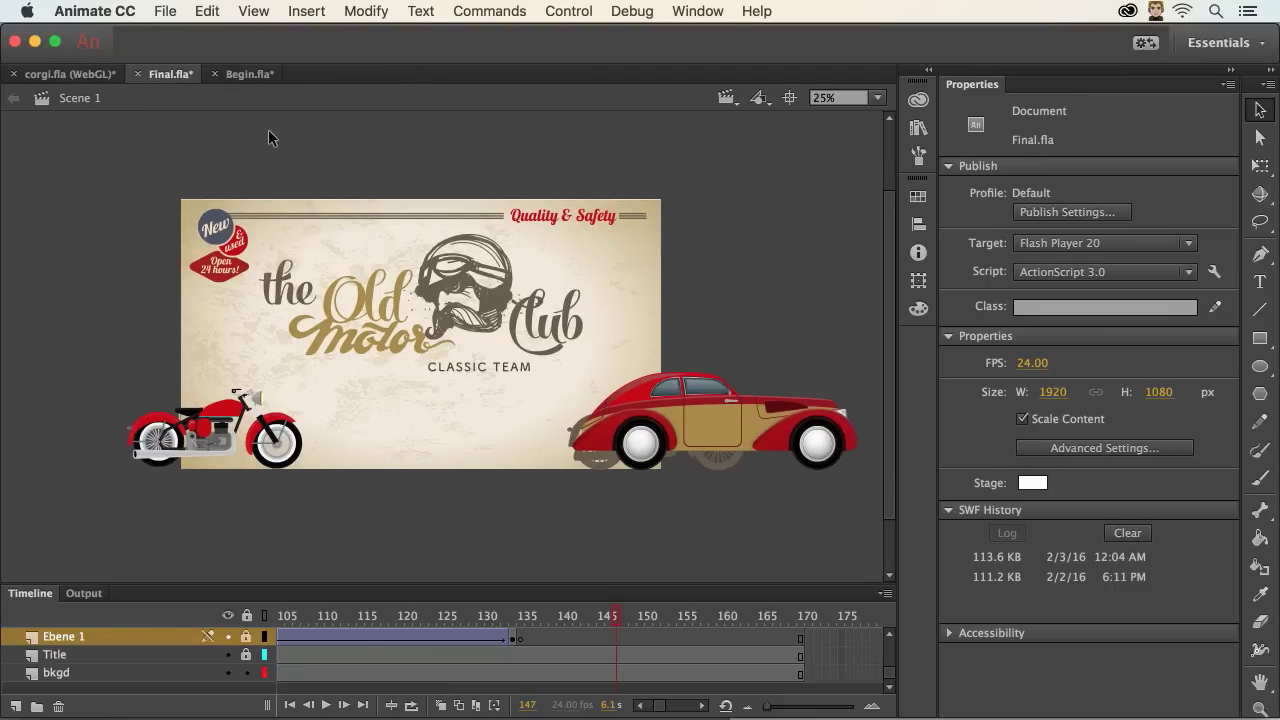
click(300, 11)
mouse_move(362, 12)
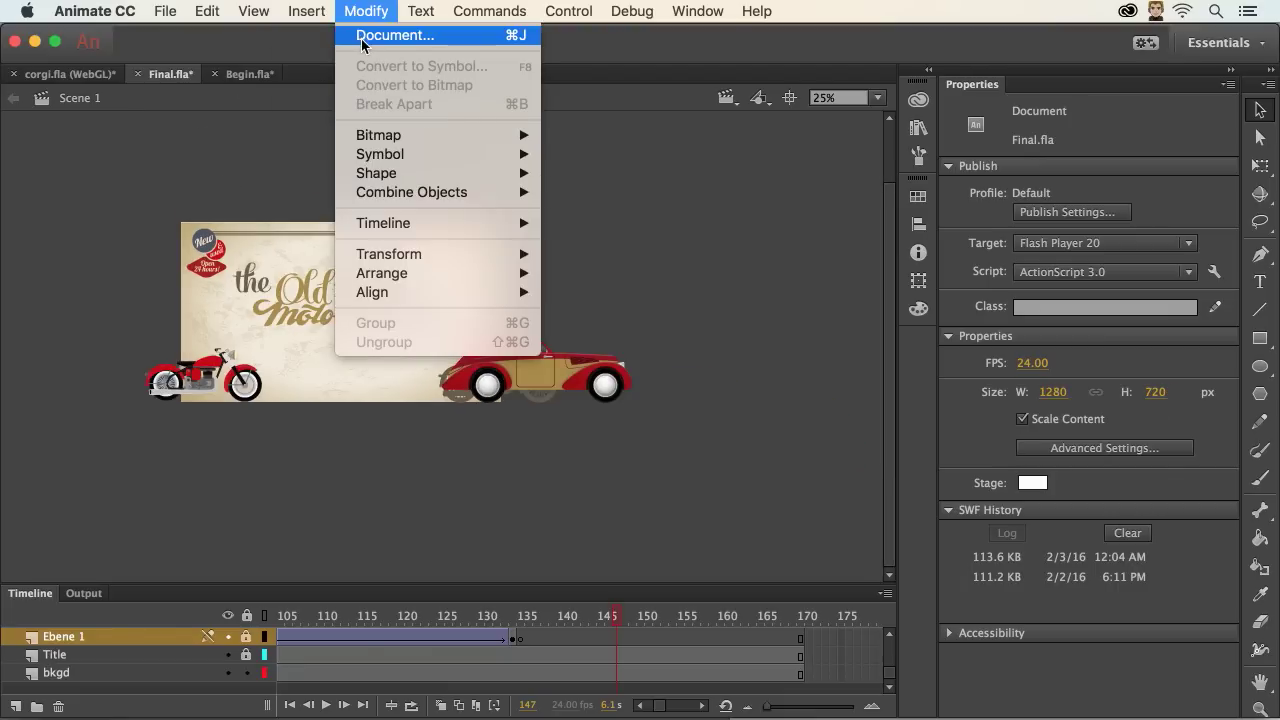
click(362, 38)
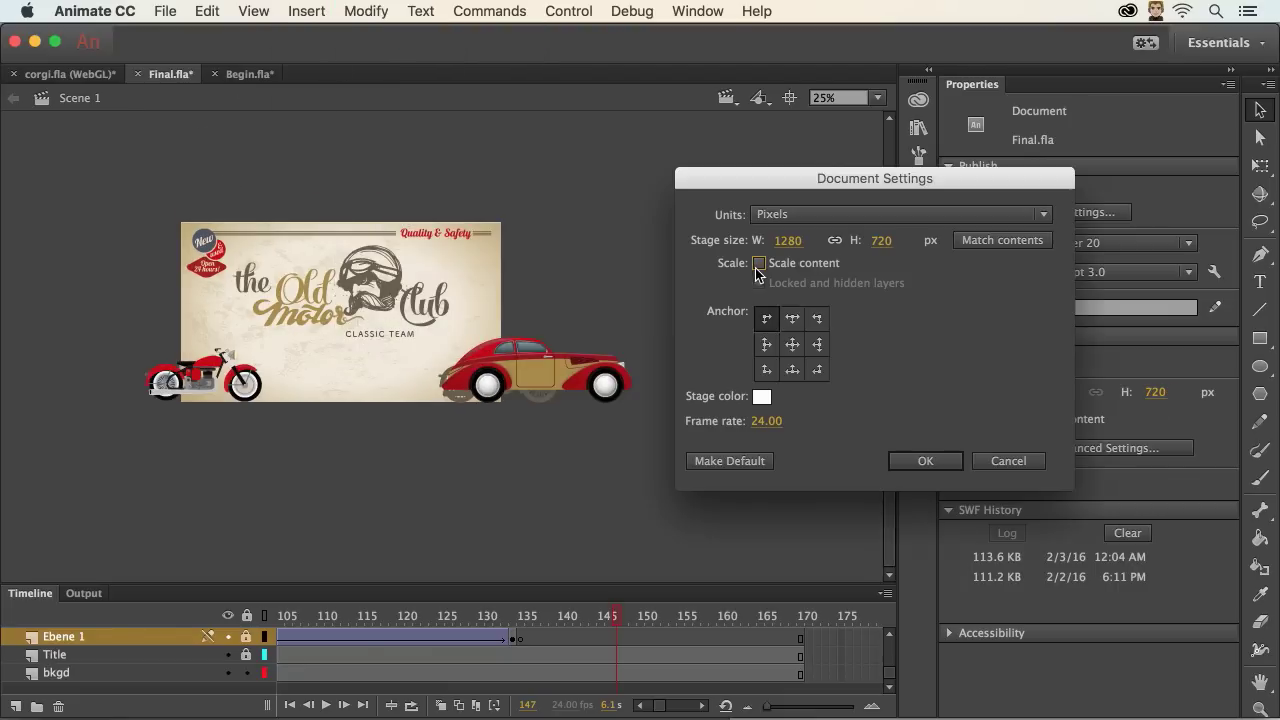
click(879, 241)
text(400)
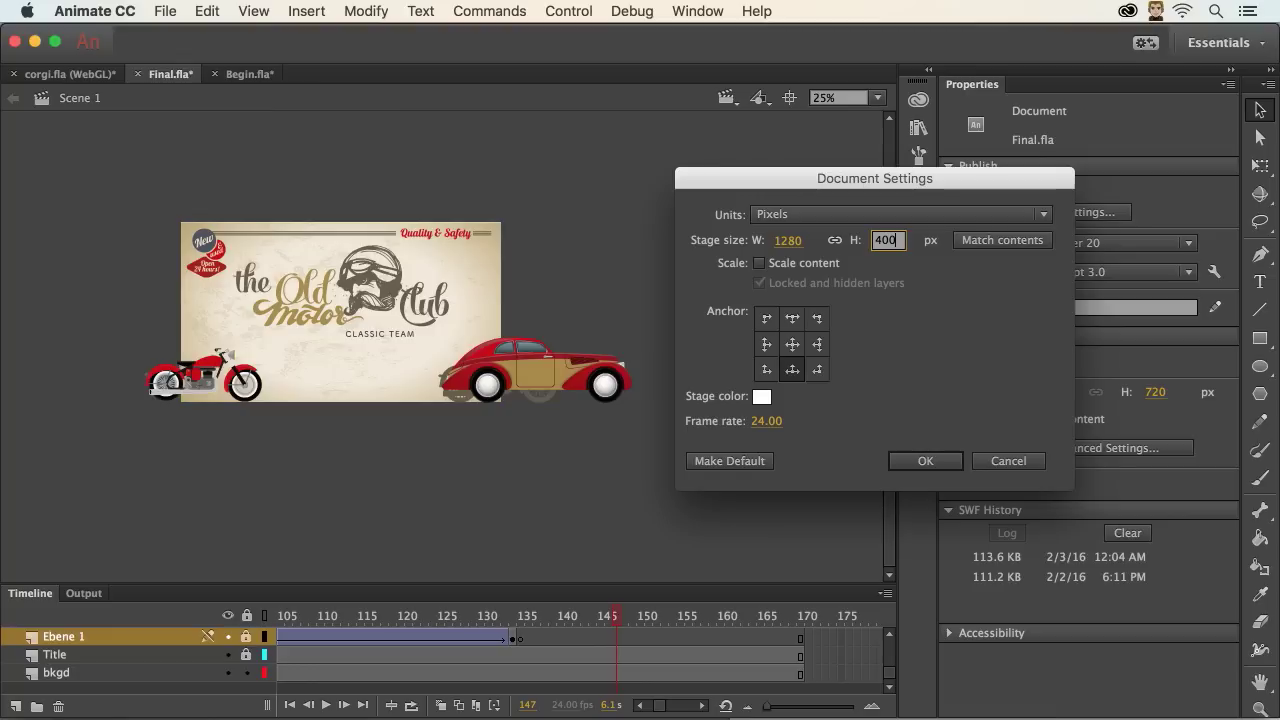
click(835, 241)
click(788, 240)
text(12)
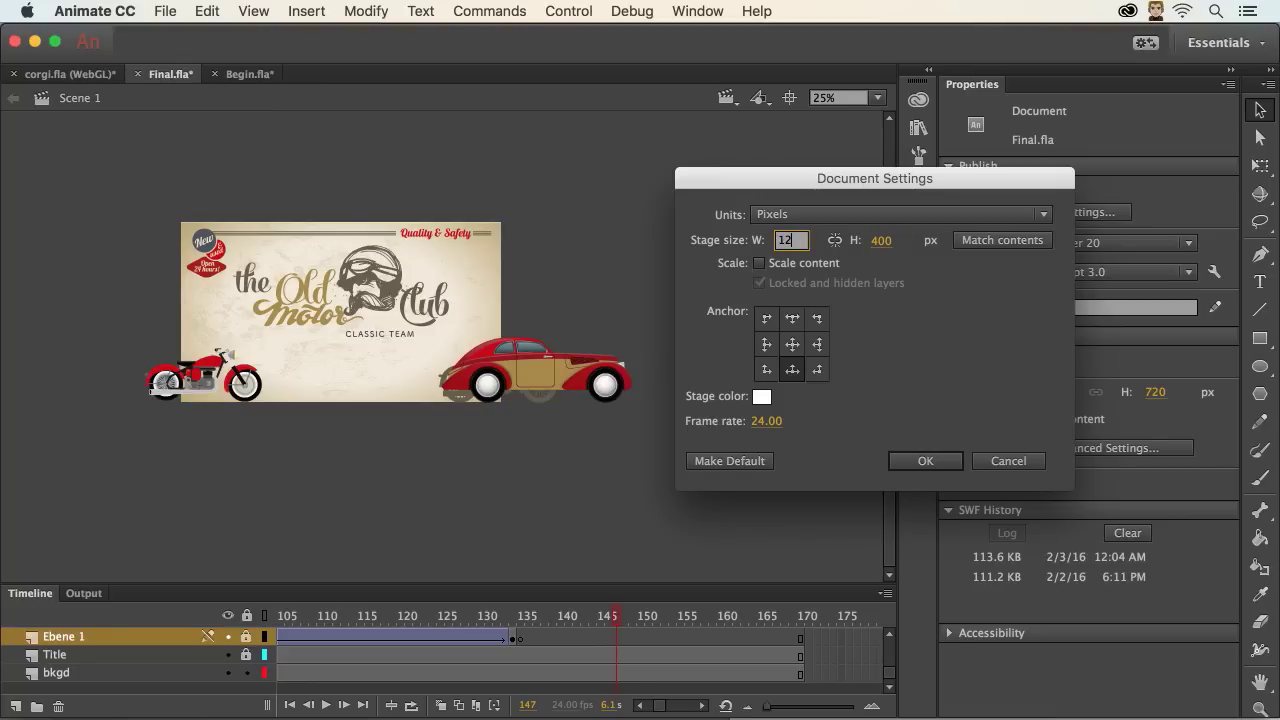
key(Return)
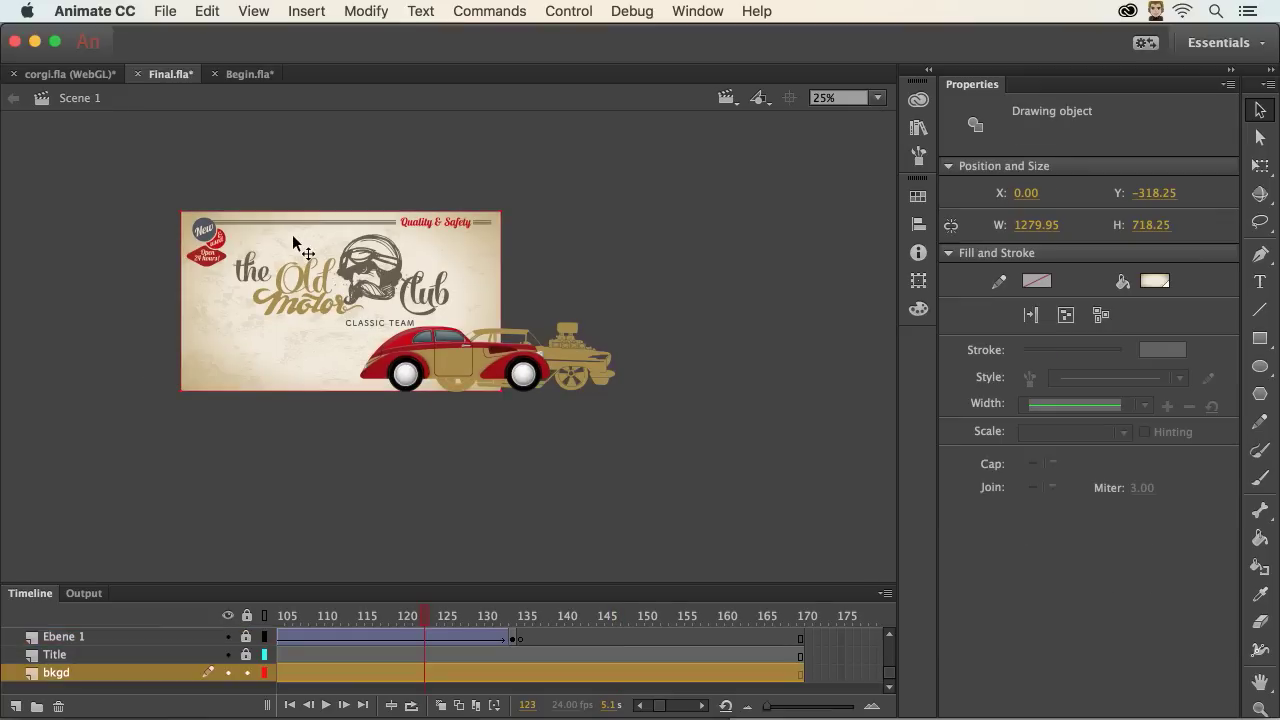
click(293, 243)
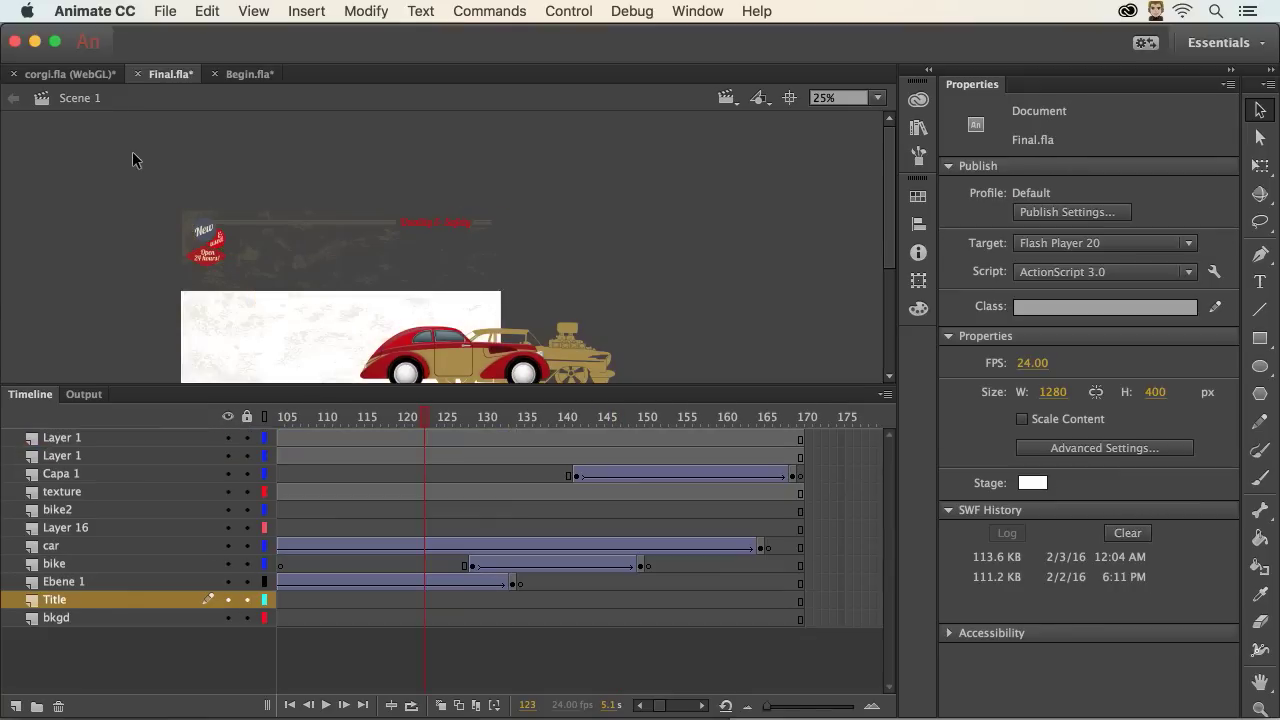
Select the artwork along the top of the stage to confirm it stayed unscaled
drag(132, 176, 540, 298)
drag(340, 420, 745, 418)
scroll(208, 261, down, 2)
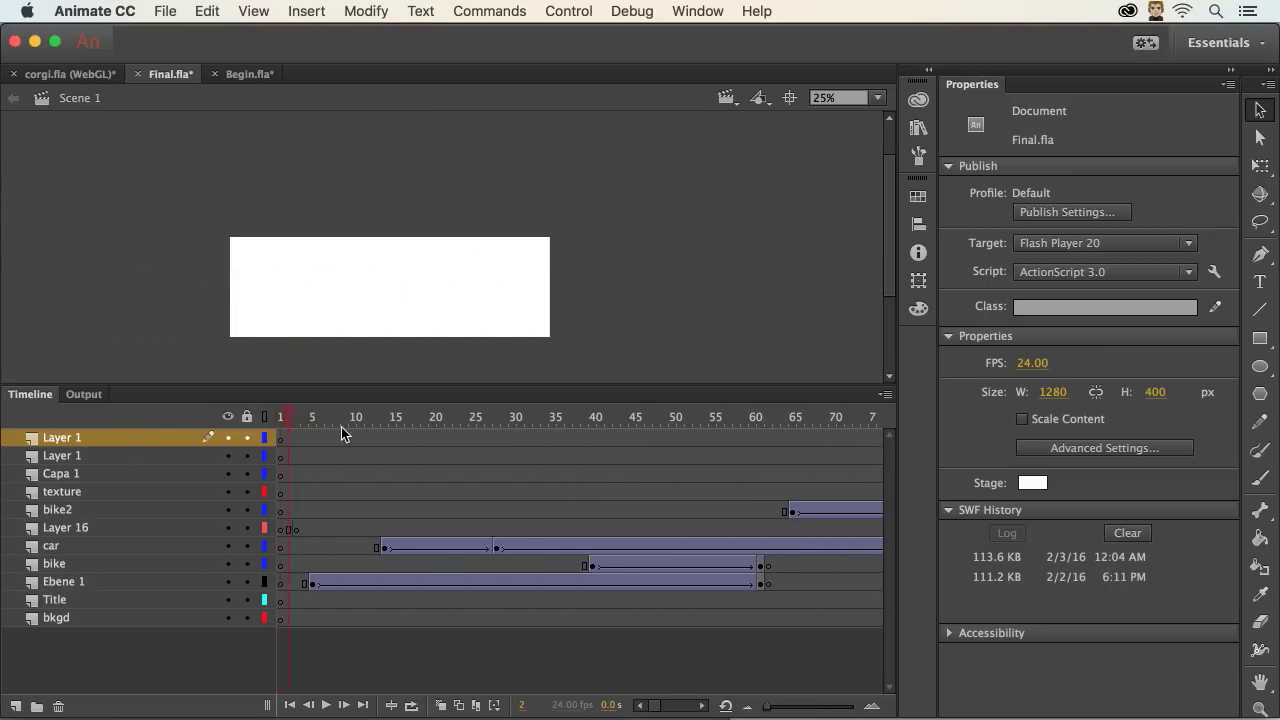
Convert Final.fla to an HTML5 Canvas document
click(489, 11)
click(664, 106)
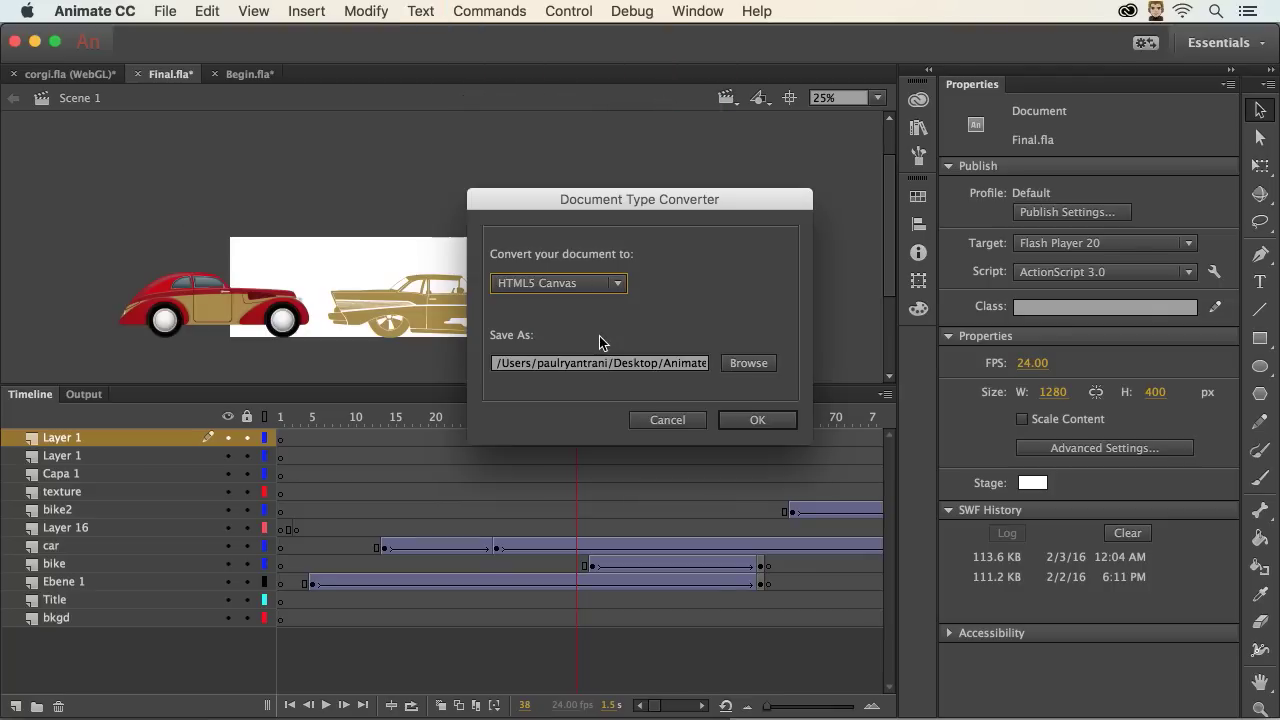
click(614, 285)
click(630, 296)
click(738, 415)
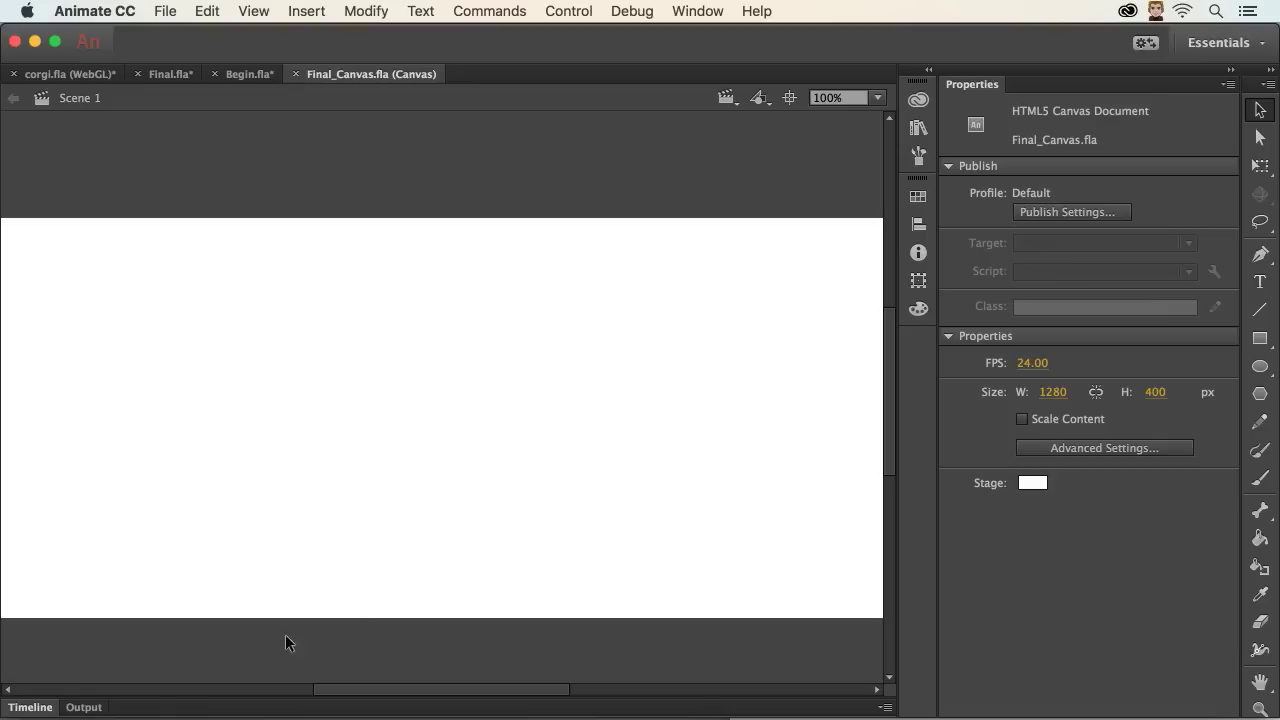
Scrub the new document's timeline to frame 35 to check the animation survived
click(260, 712)
drag(372, 418, 553, 426)
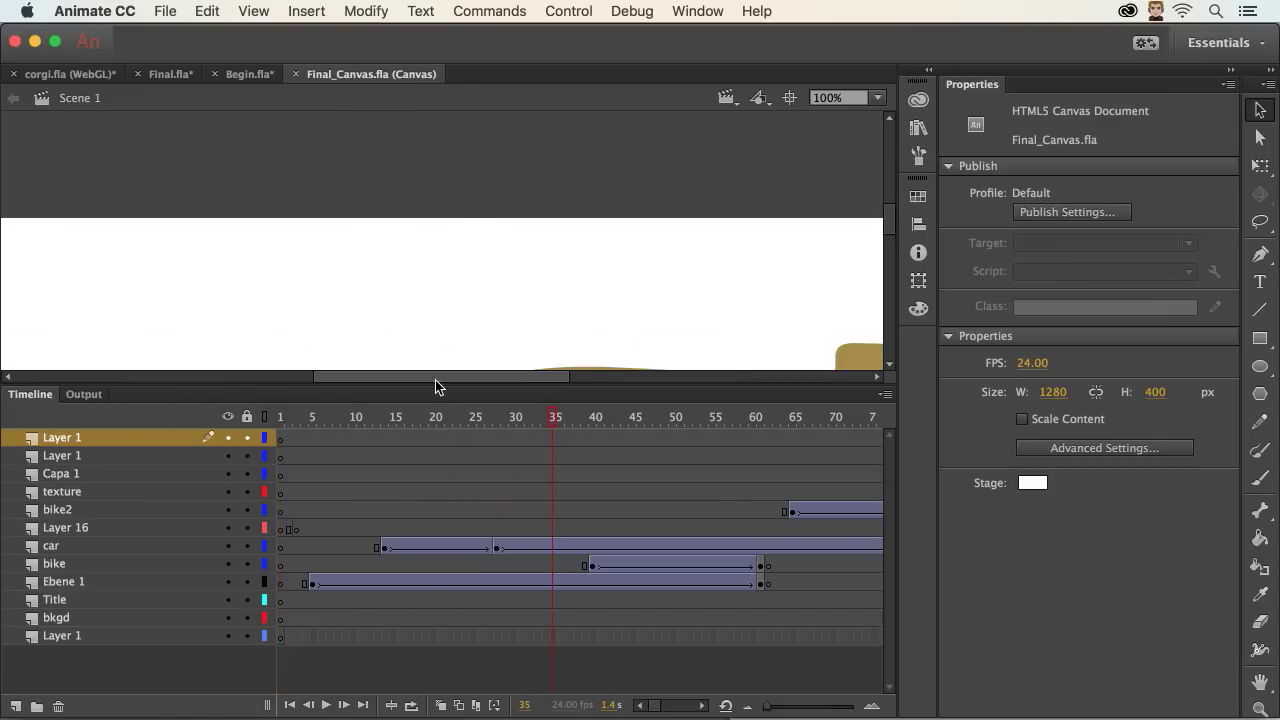
drag(438, 386, 616, 572)
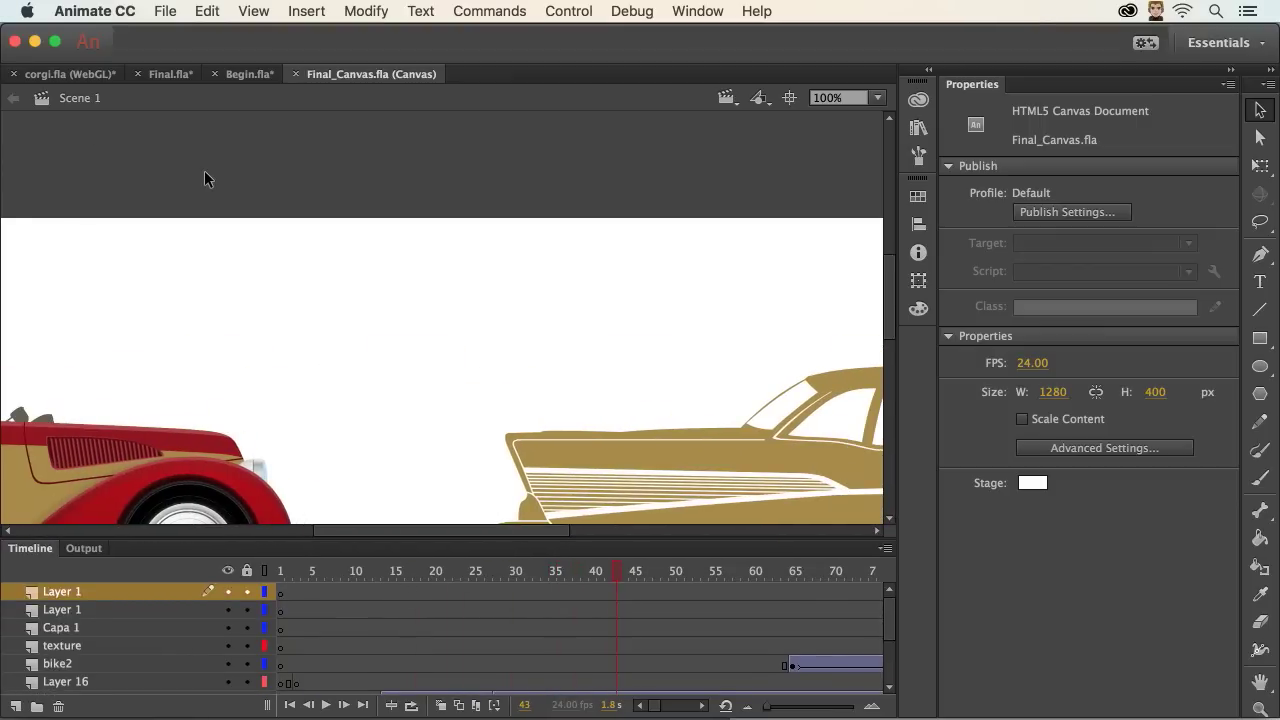
Enable OAM Package in Publish Settings and publish Final_Canvas.fla
click(166, 11)
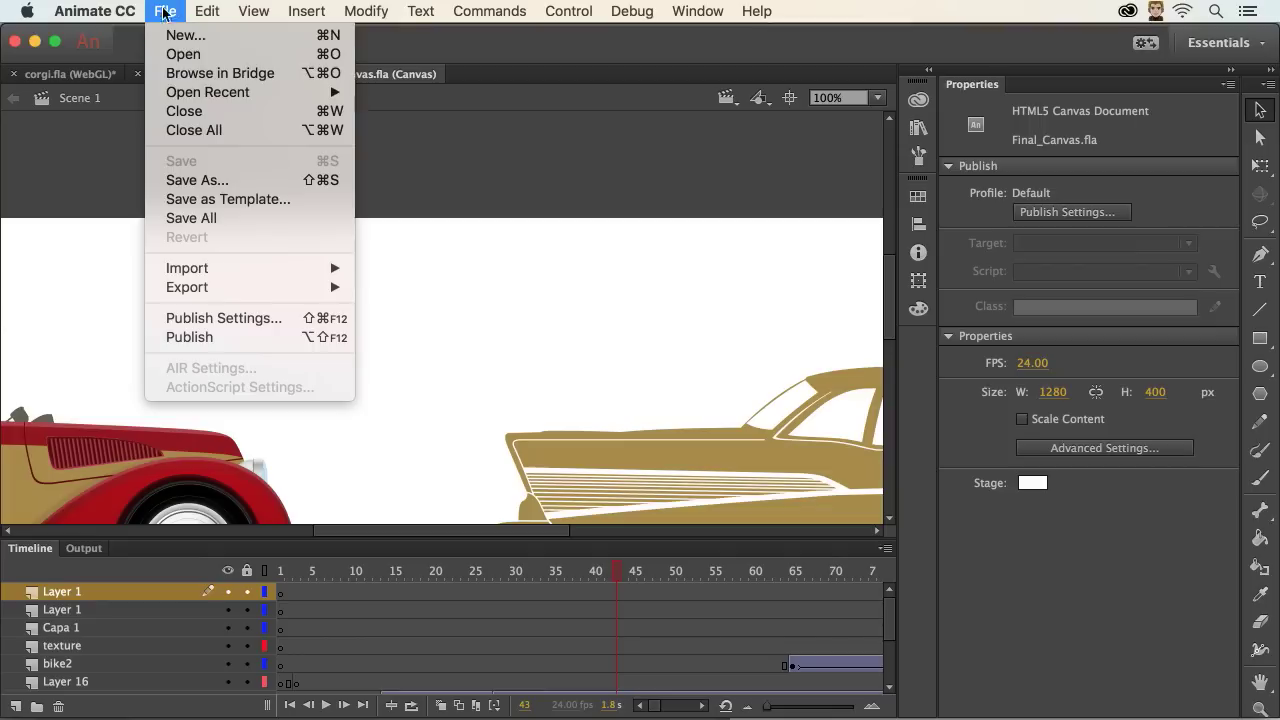
click(204, 320)
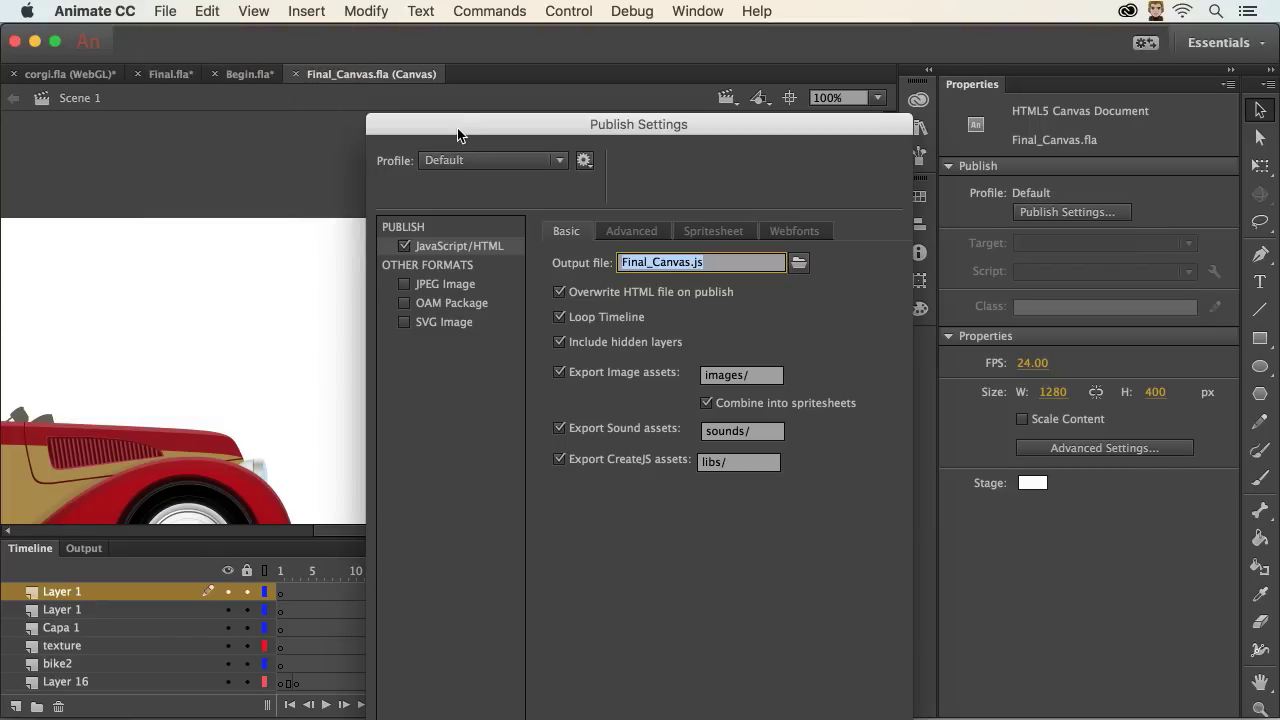
drag(457, 131, 431, 41)
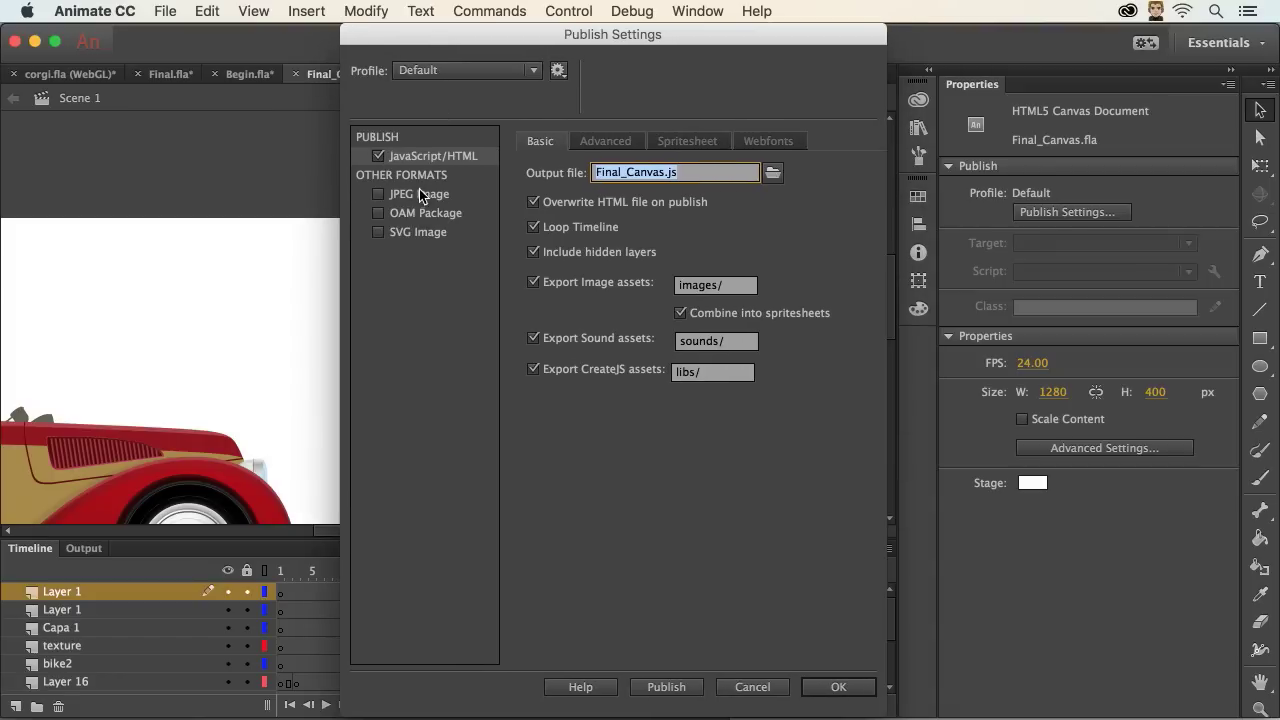
click(379, 215)
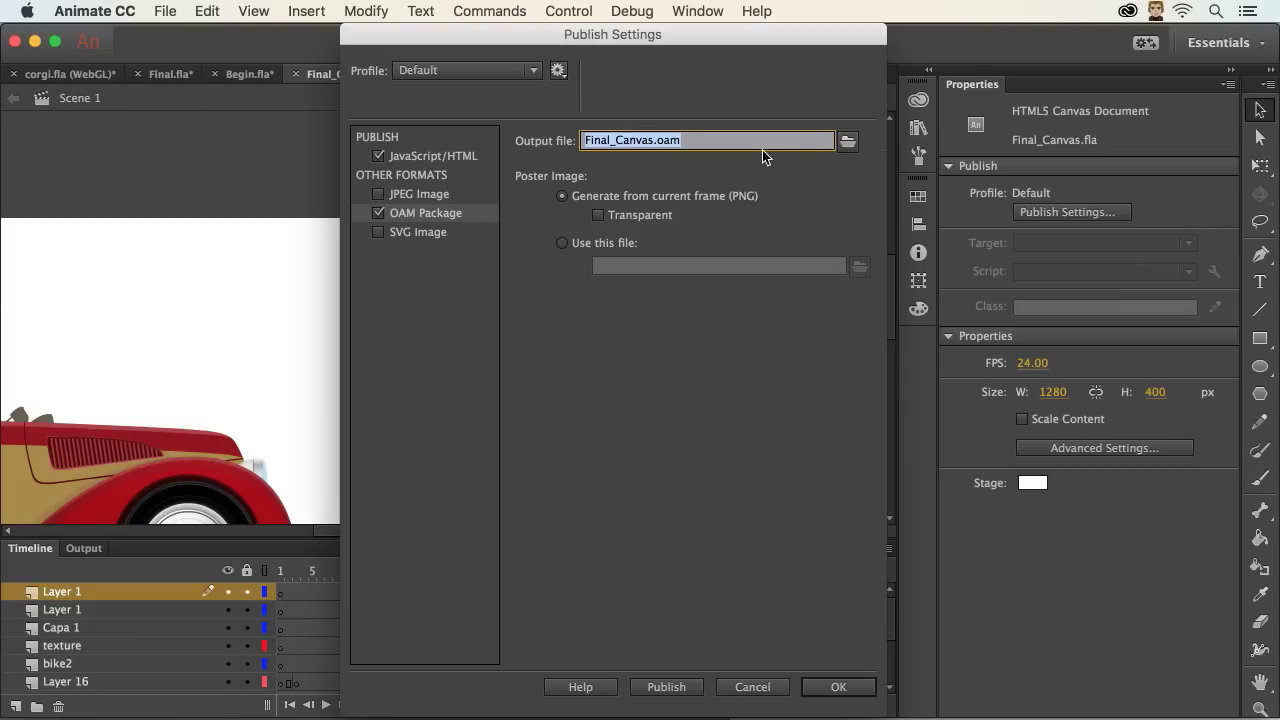
click(645, 688)
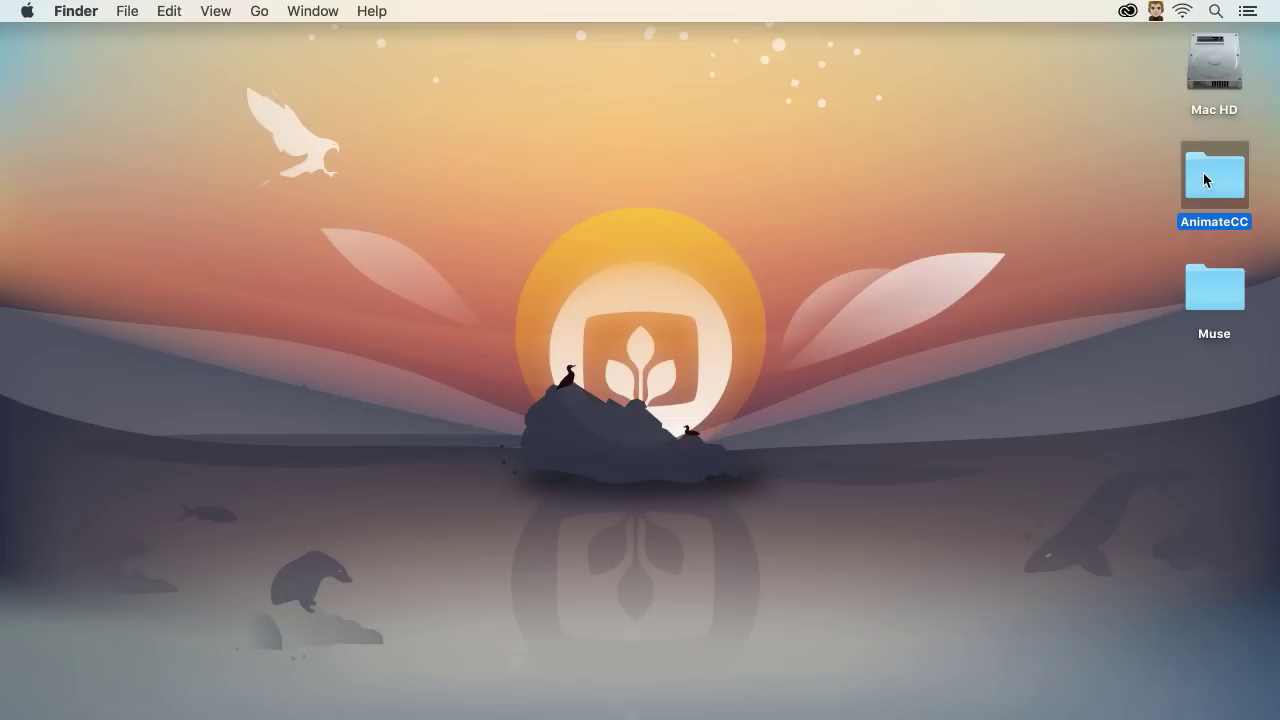
Check the AnimateCC folder for Final_Canvas.js and the new Final_Canvas.oam
double_click(1203, 173)
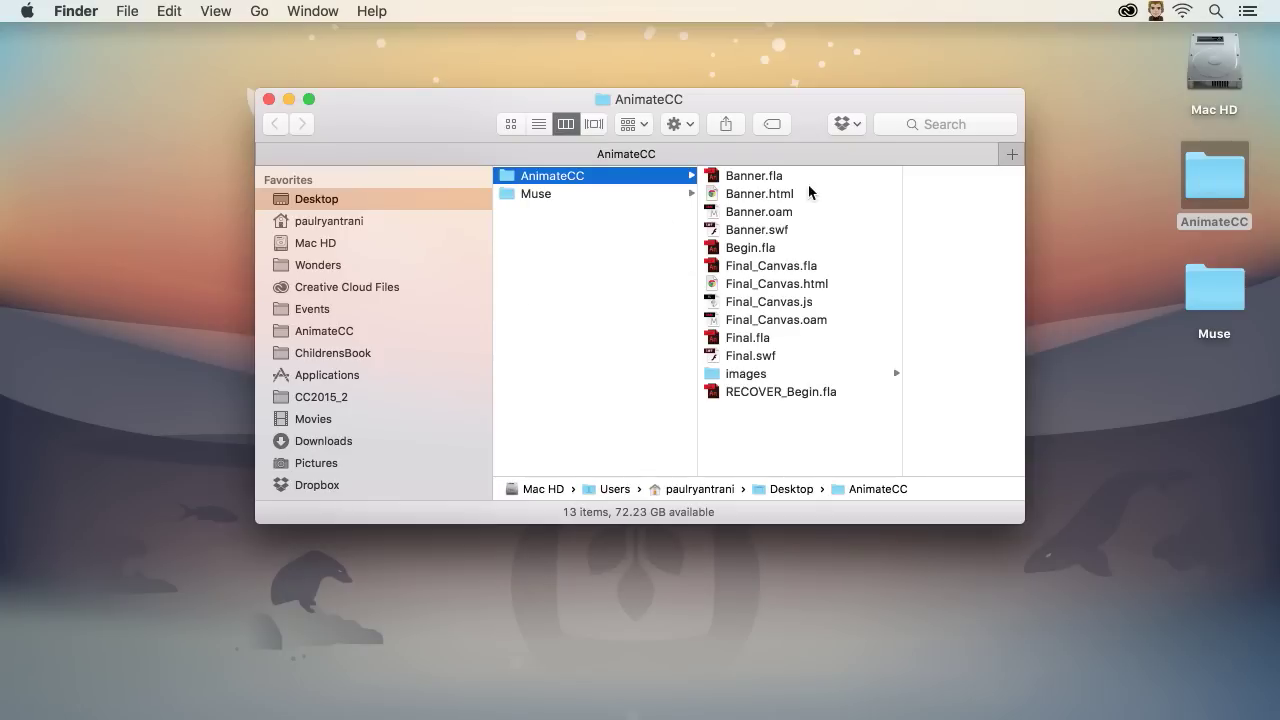
click(728, 303)
click(770, 321)
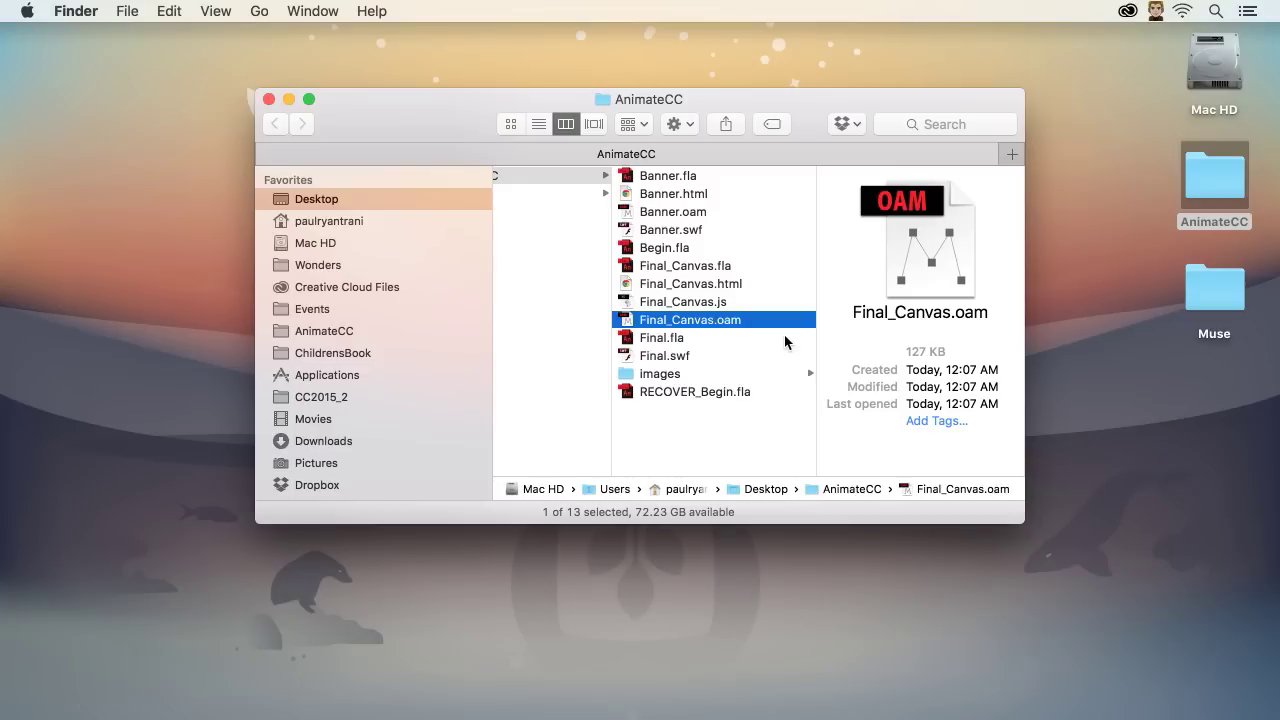
Back in Final_Canvas.fla, start exporting the animation via File > Export > Export Video
click(360, 703)
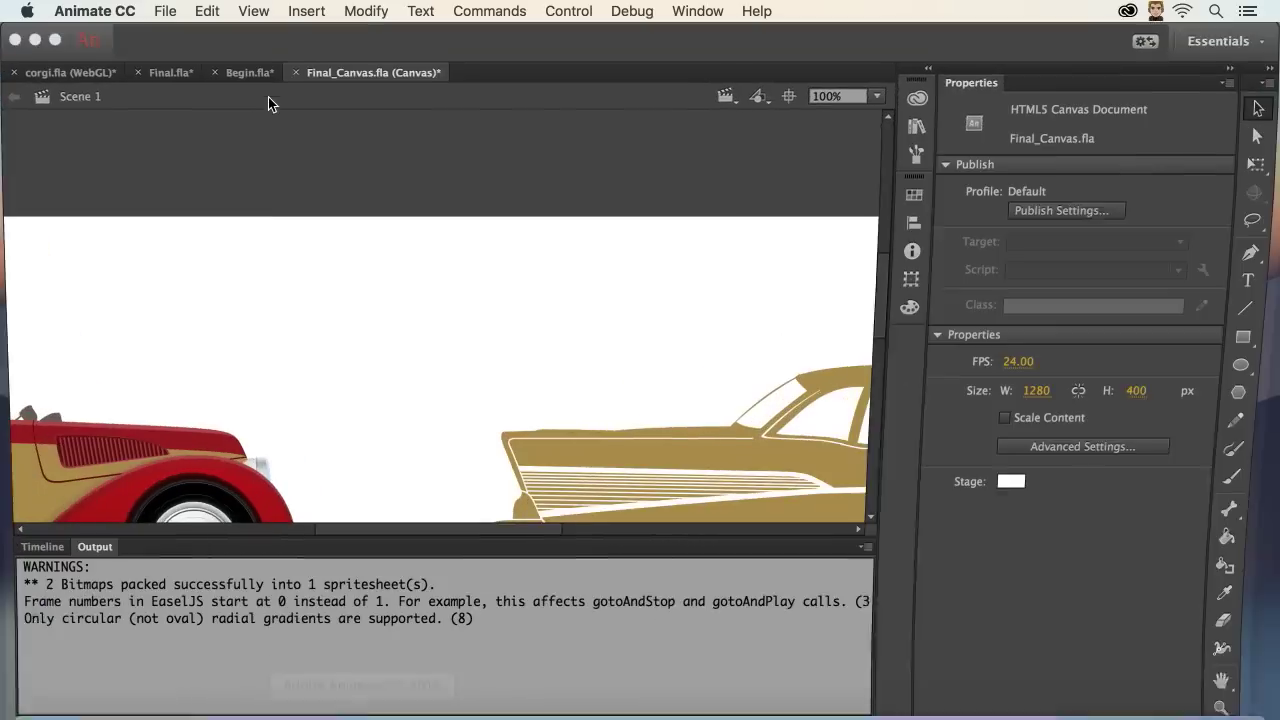
click(165, 11)
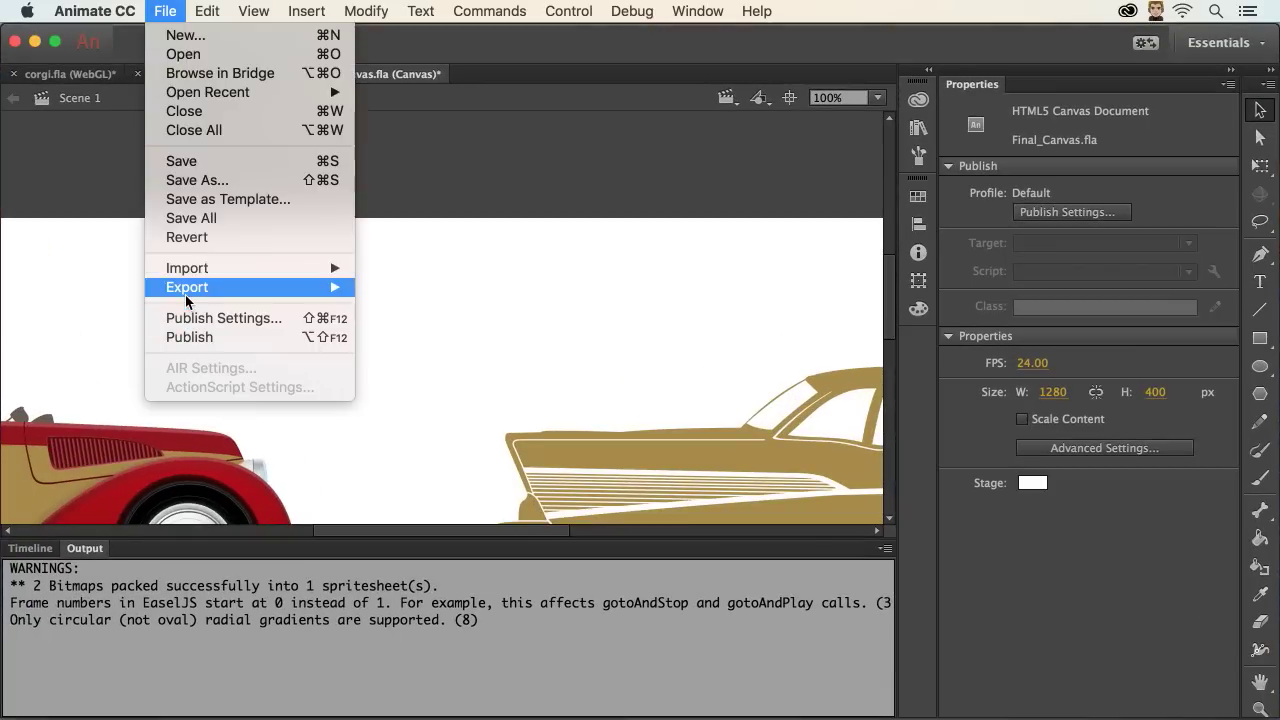
mouse_move(186, 300)
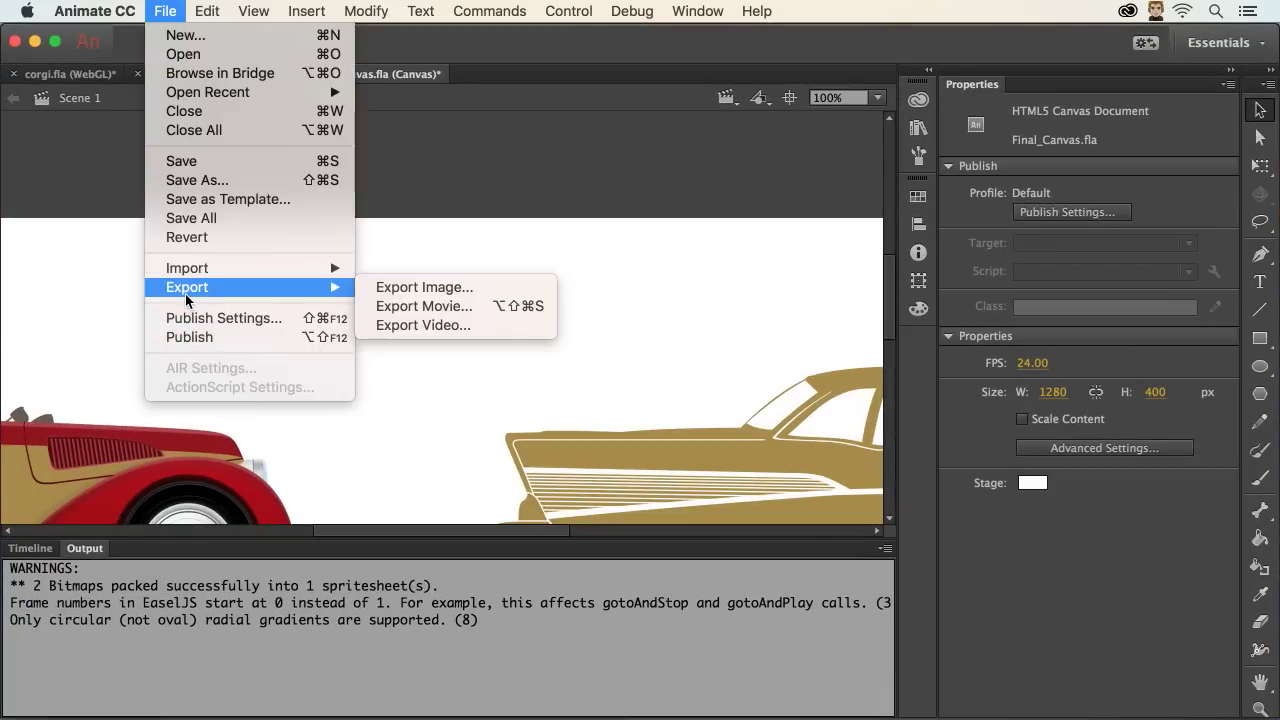
click(484, 326)
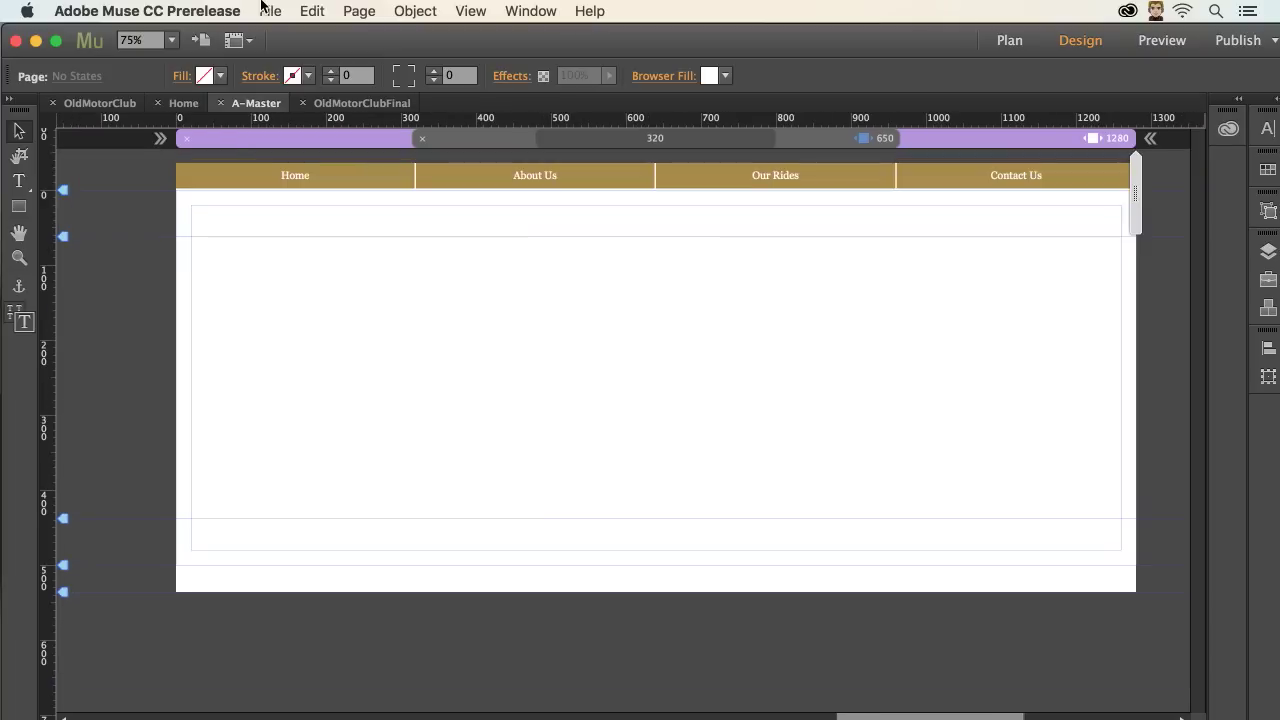
Place the Banner.oam animation on the A-Master page
click(266, 11)
click(290, 211)
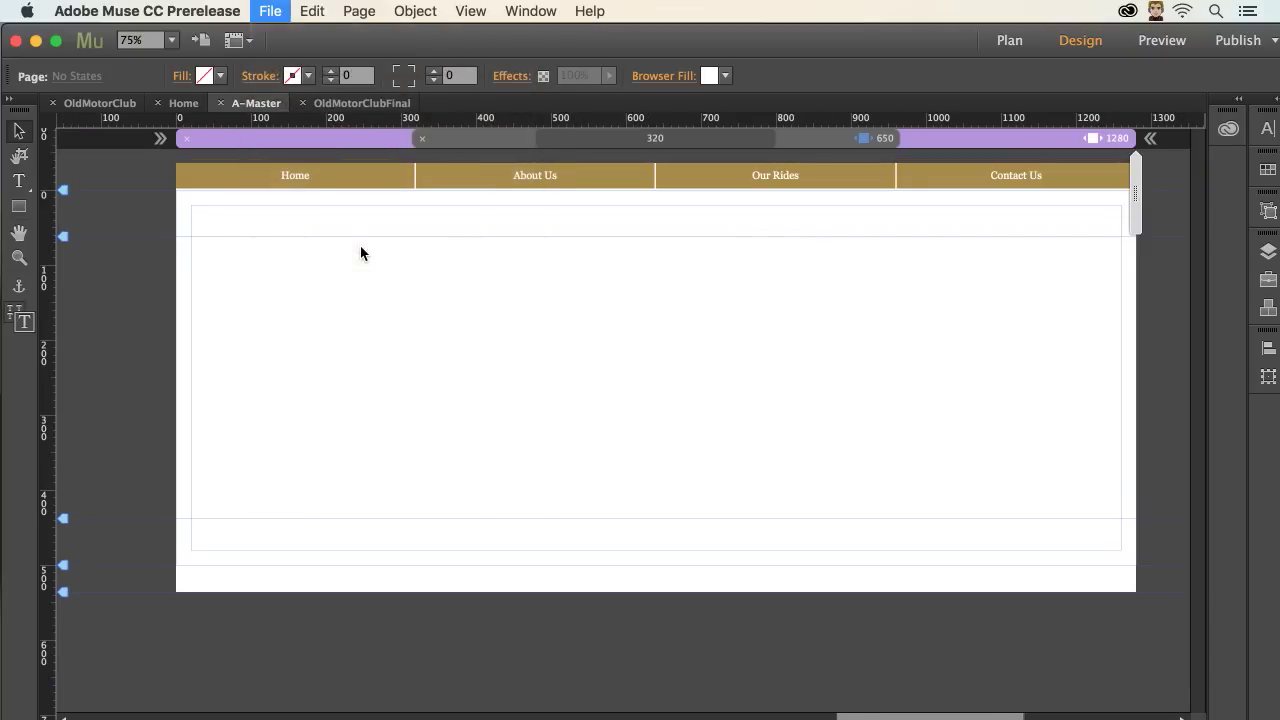
click(740, 172)
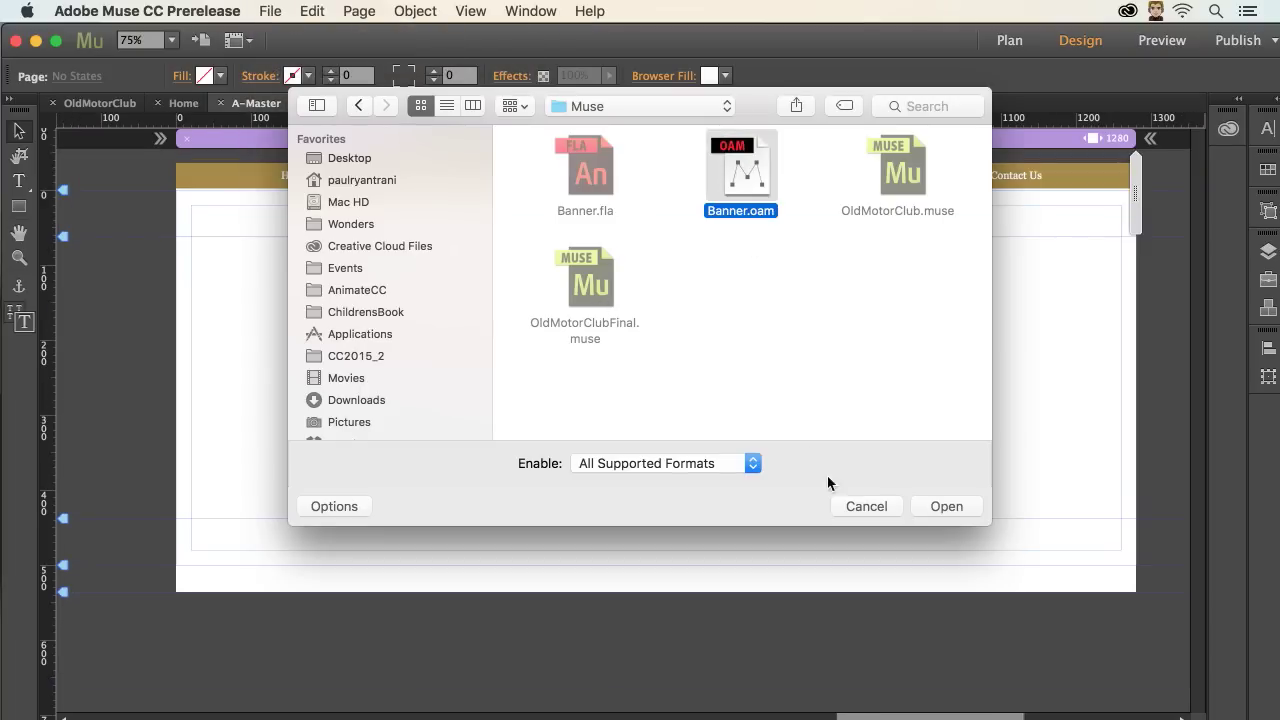
click(955, 512)
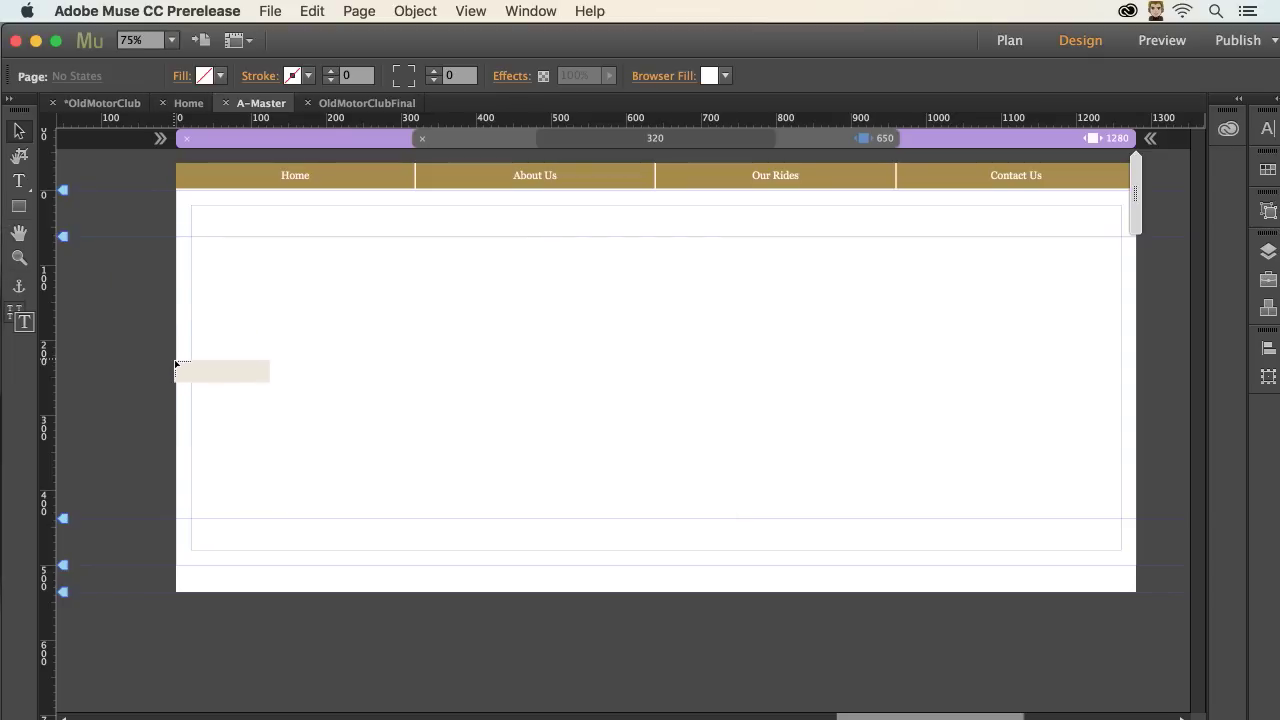
click(175, 362)
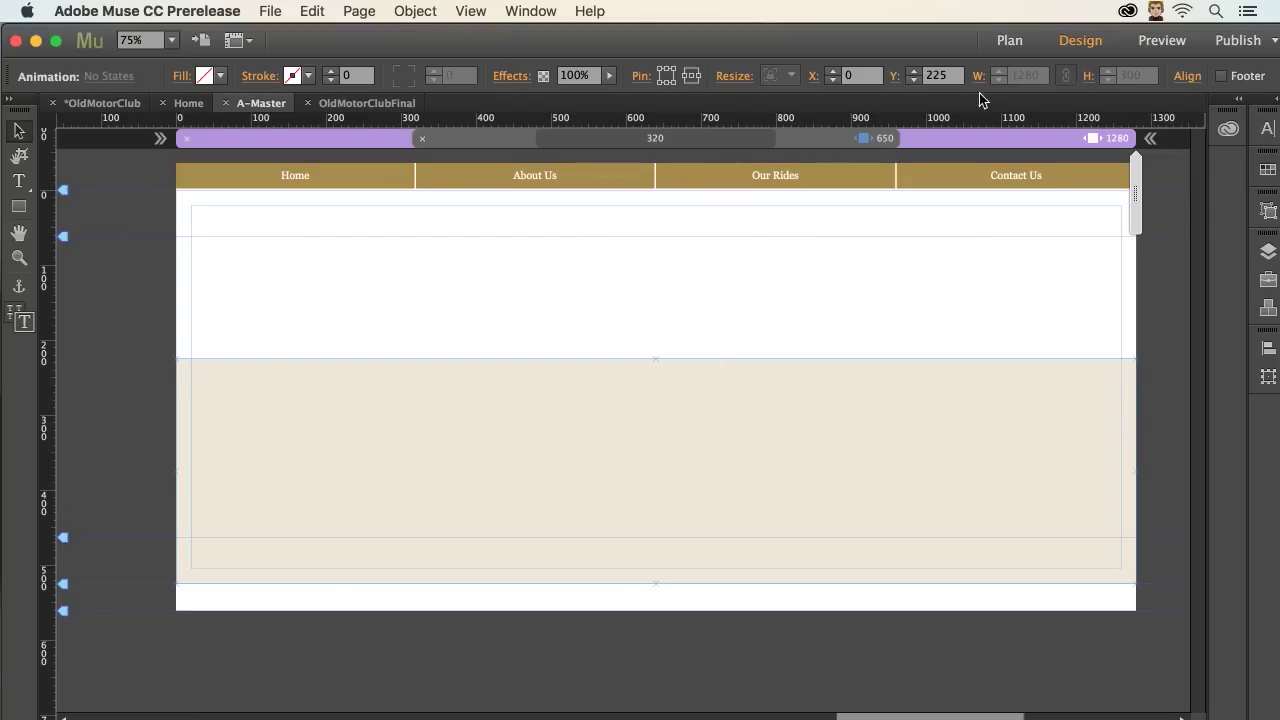
Make the banner the page footer, move it down about 10 px, then view the site plan
click(1221, 76)
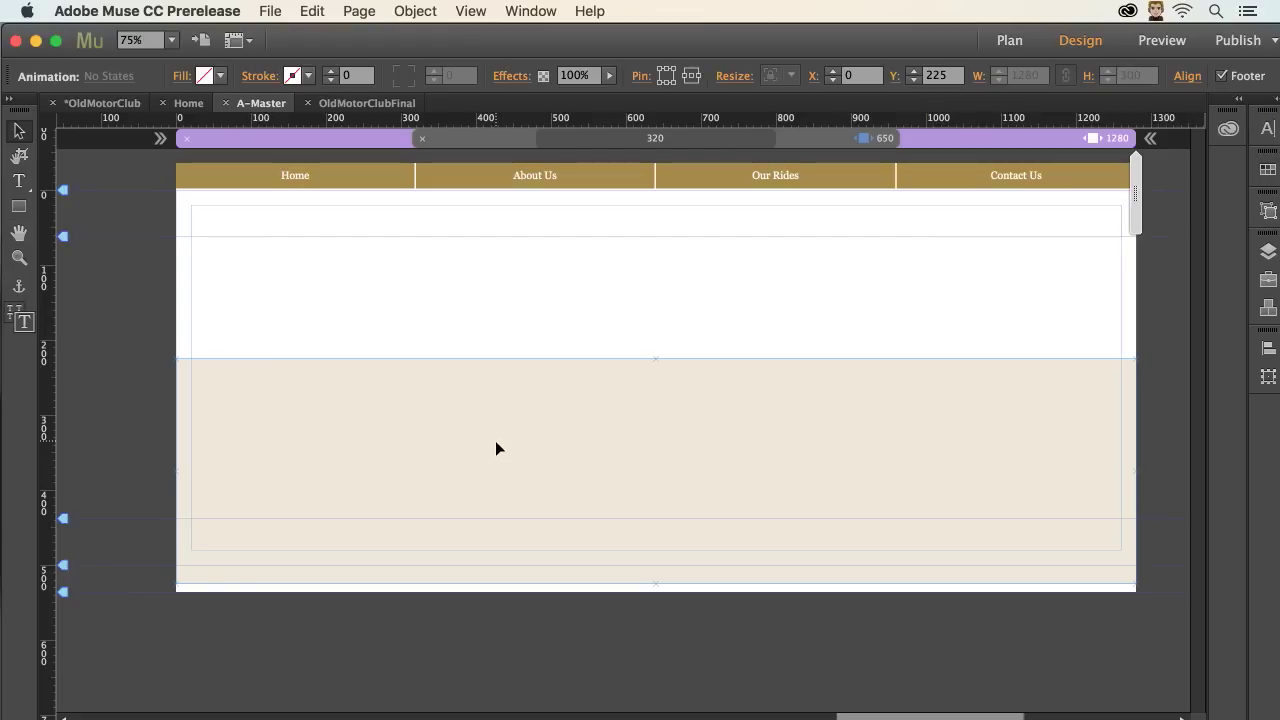
drag(497, 447, 497, 459)
click(316, 288)
click(310, 443)
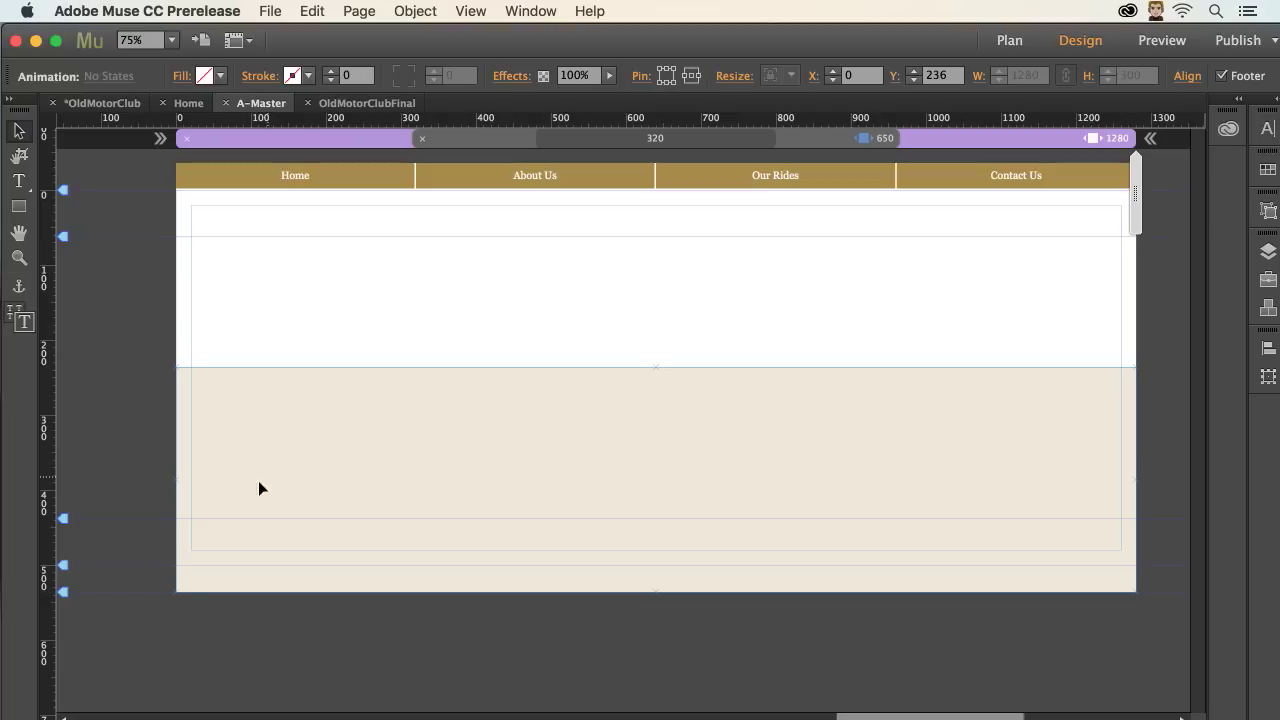
click(98, 103)
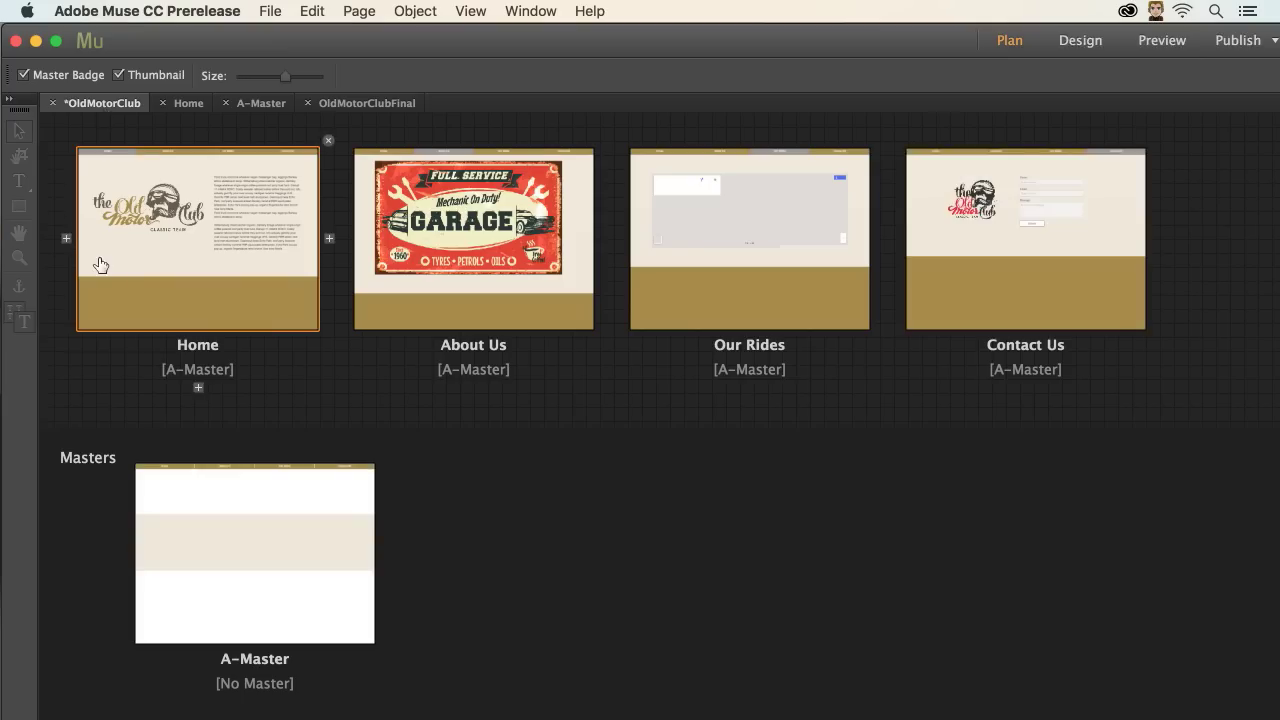
Open the Home page from Plan view and drag the width handle to preview it at about 734 px
double_click(135, 265)
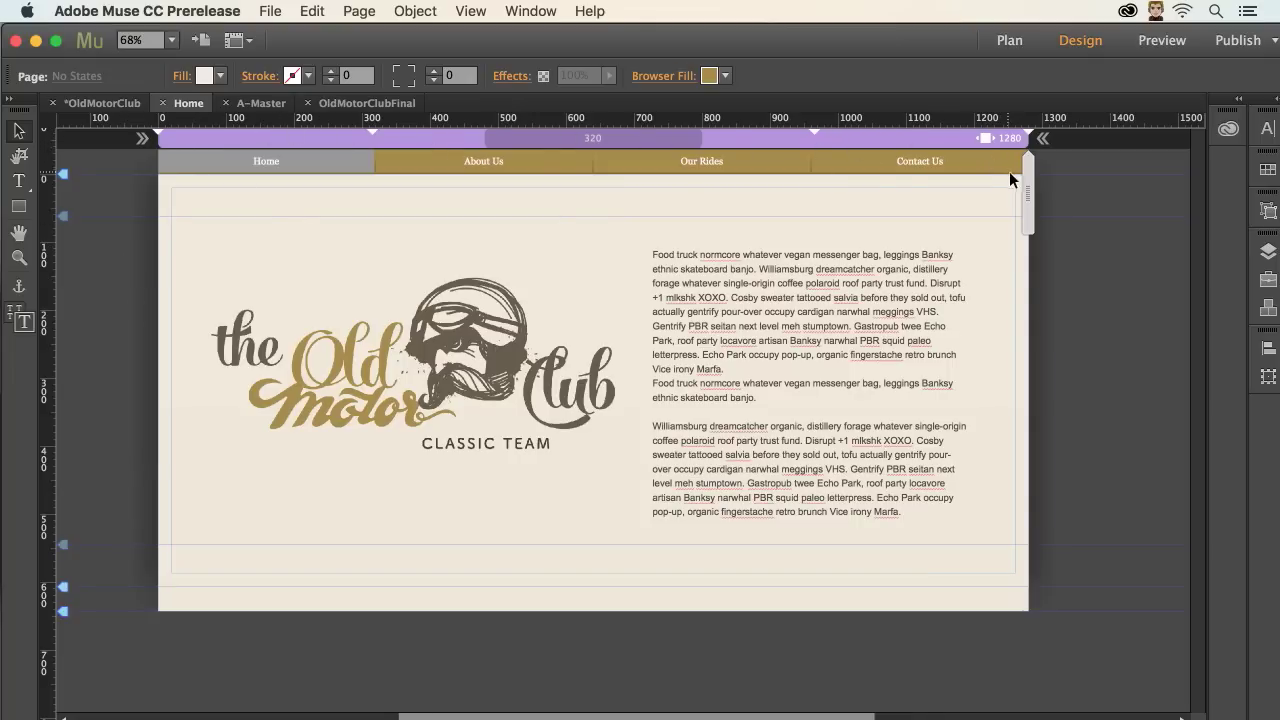
drag(1028, 190, 839, 179)
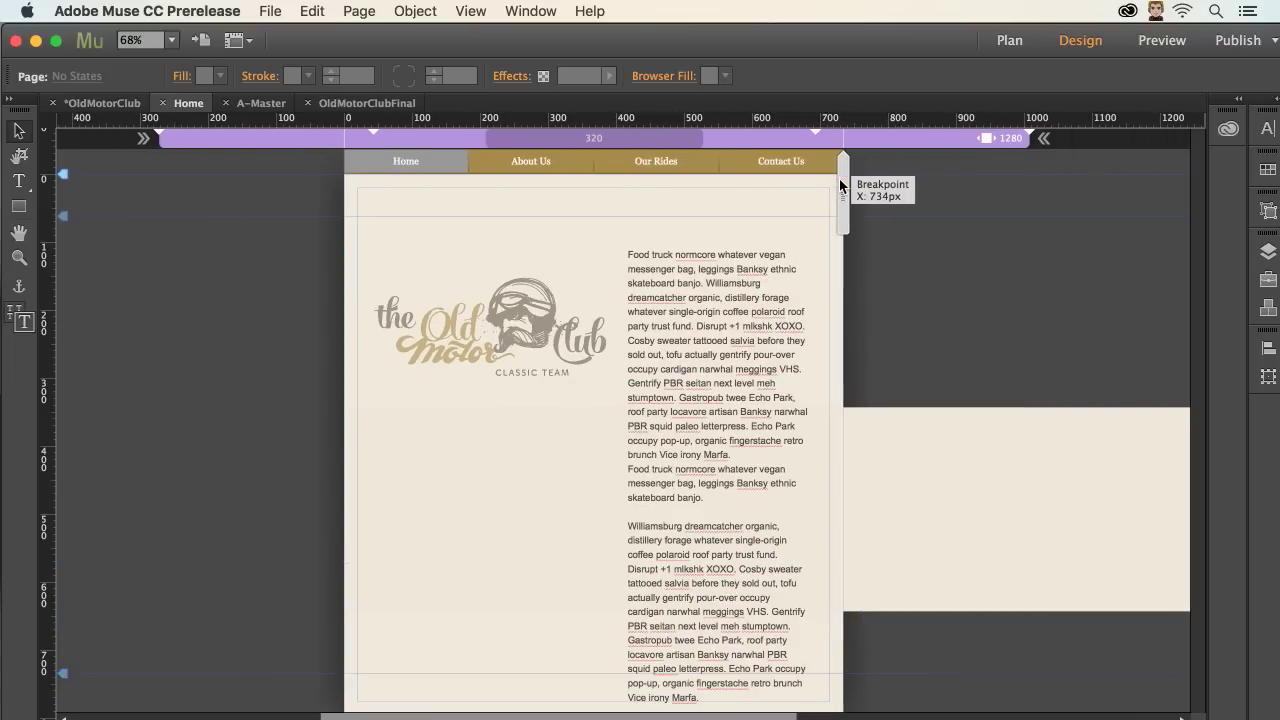
Set the Old Motor Club logo to Responsive Width and Height, then preview at about 809 px
click(888, 144)
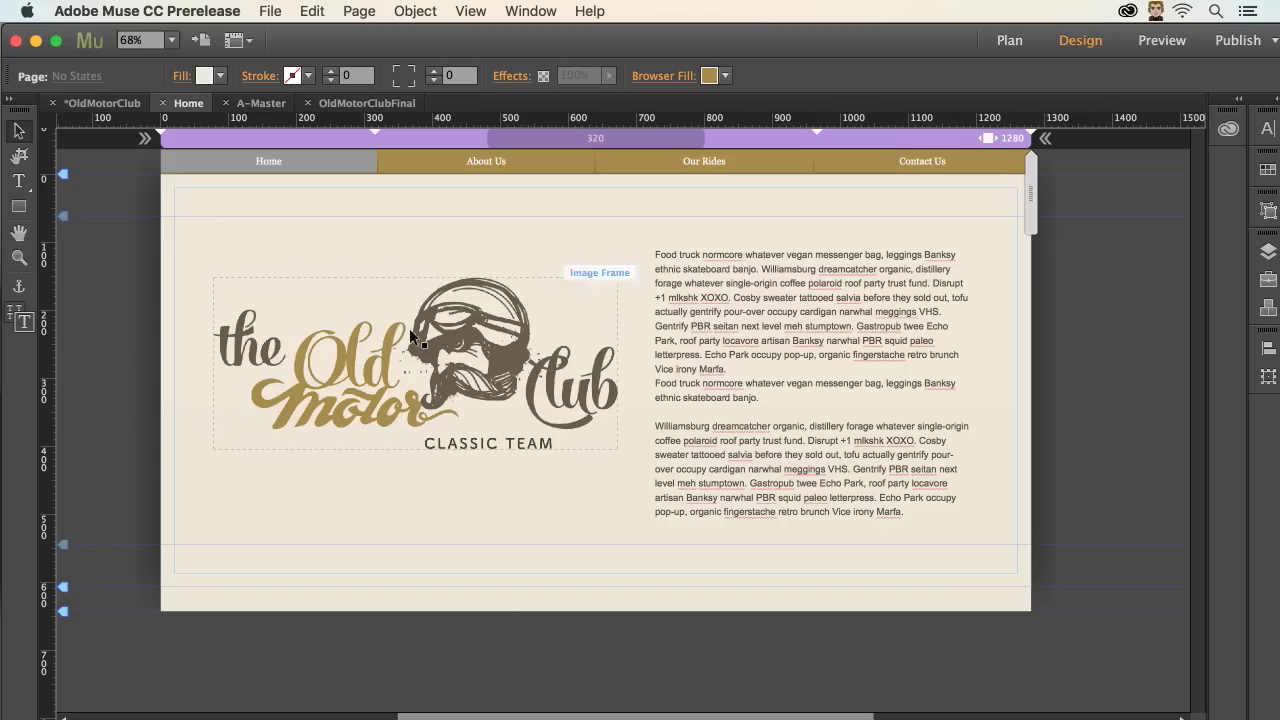
click(338, 363)
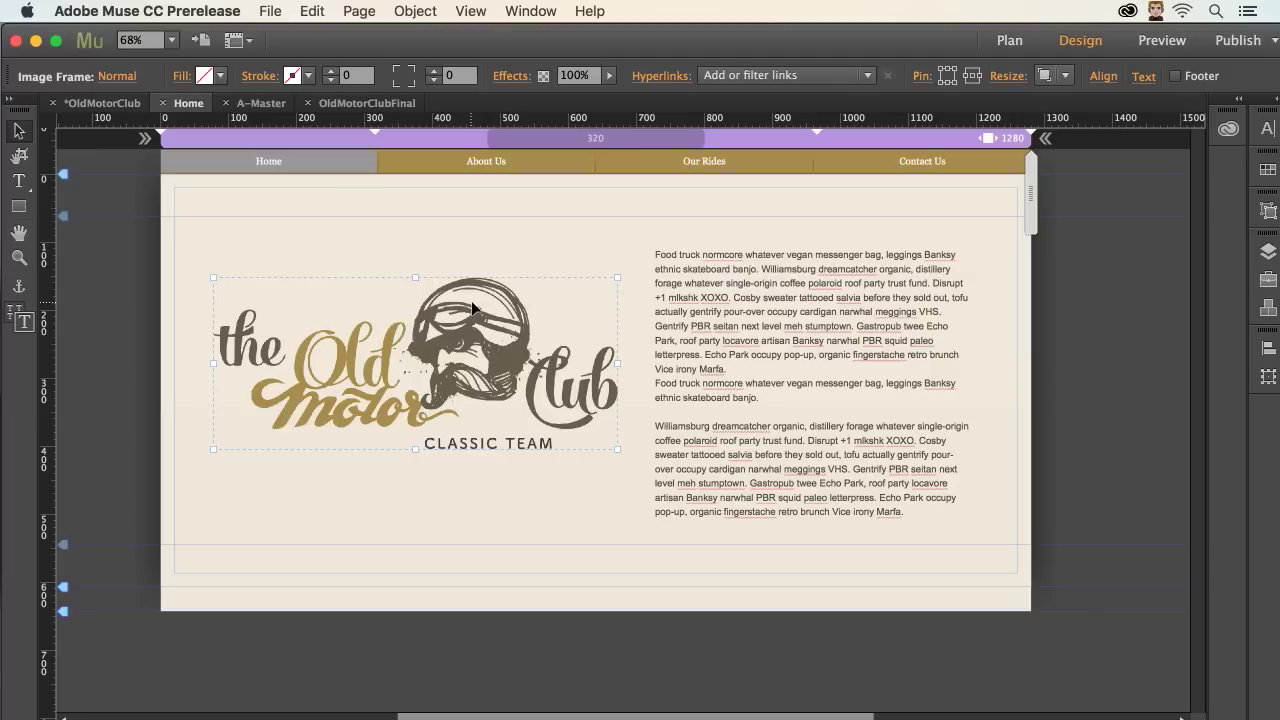
click(1065, 75)
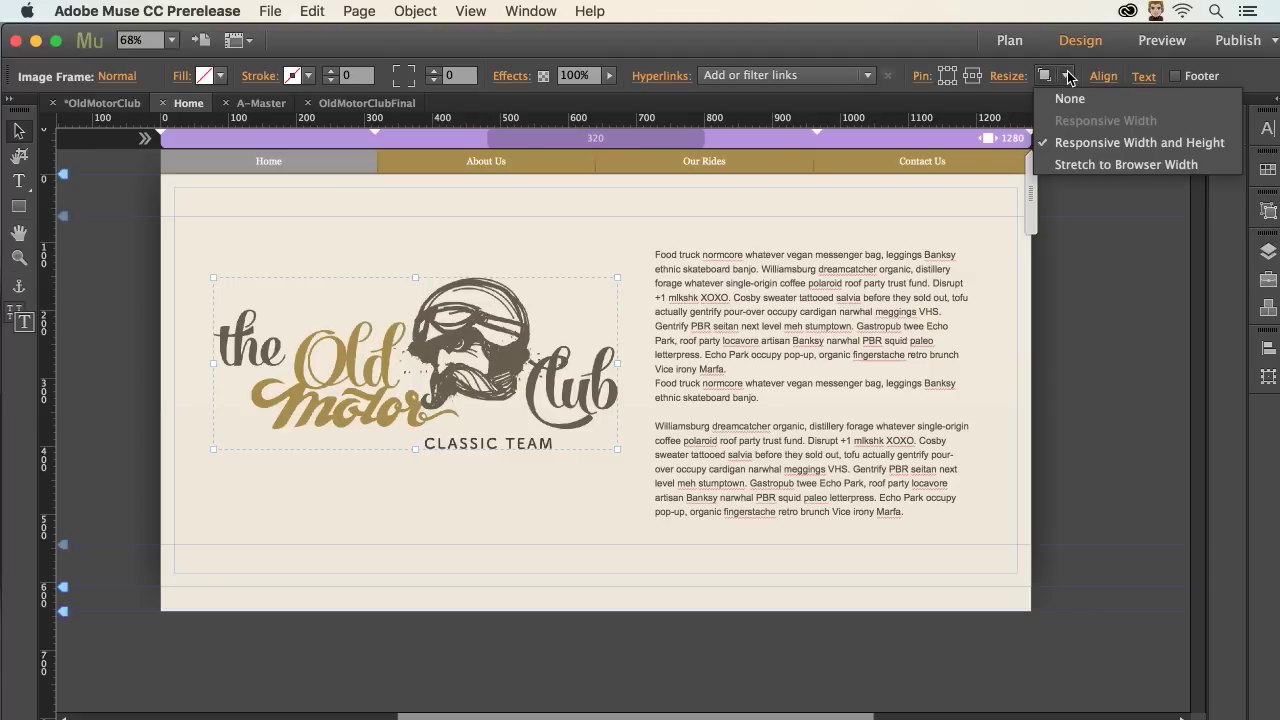
click(1163, 152)
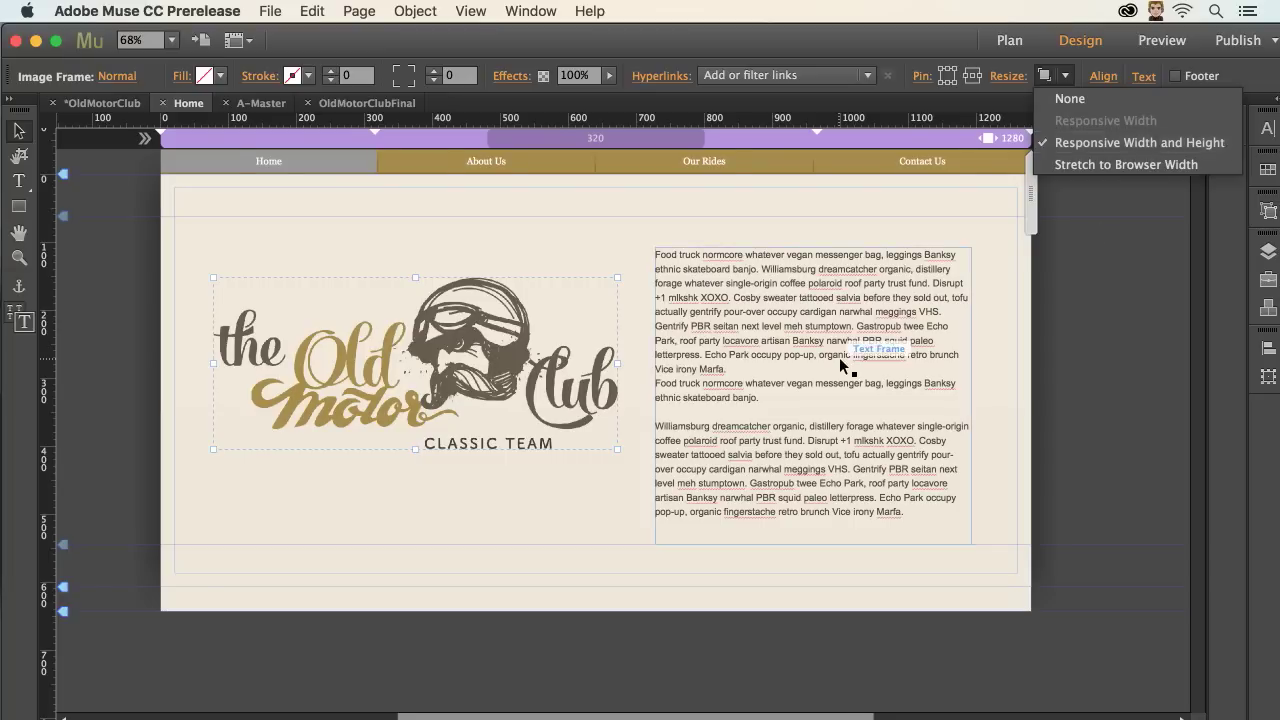
drag(1030, 200, 875, 193)
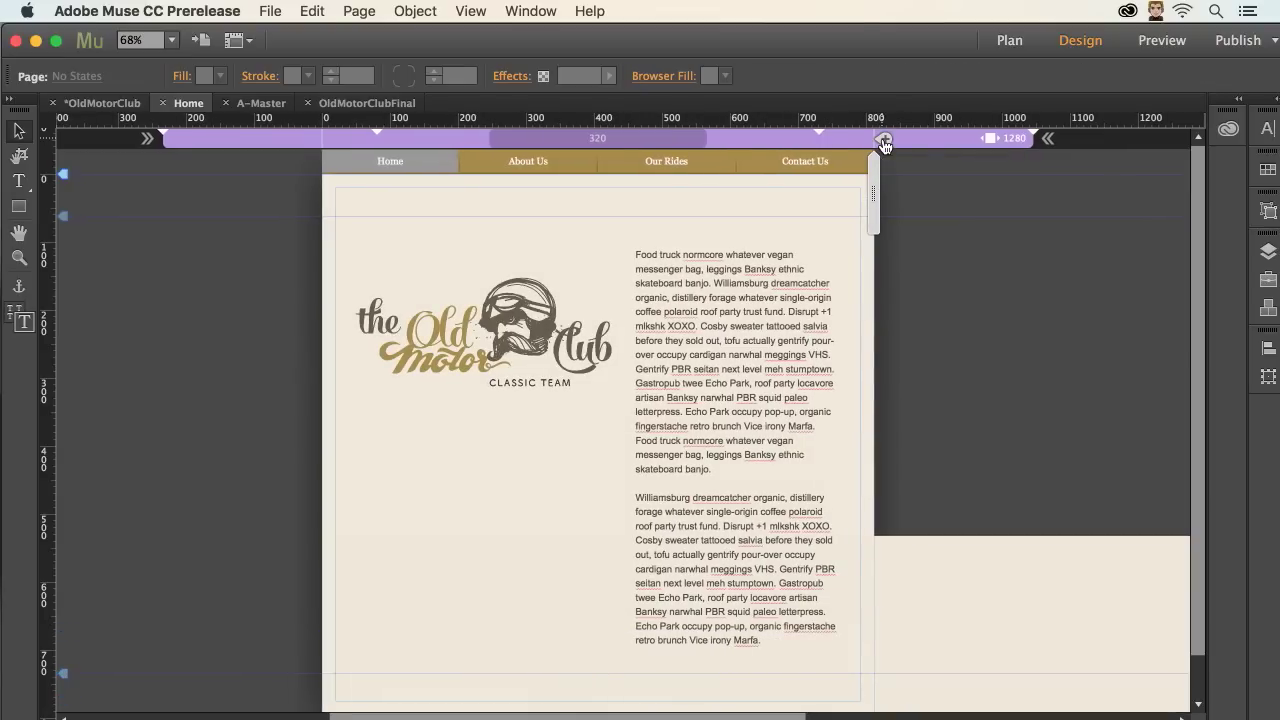
Add an 812 px breakpoint, move the logo above the text, and pin it to the centre
click(884, 142)
drag(512, 324, 392, 417)
drag(511, 290, 494, 301)
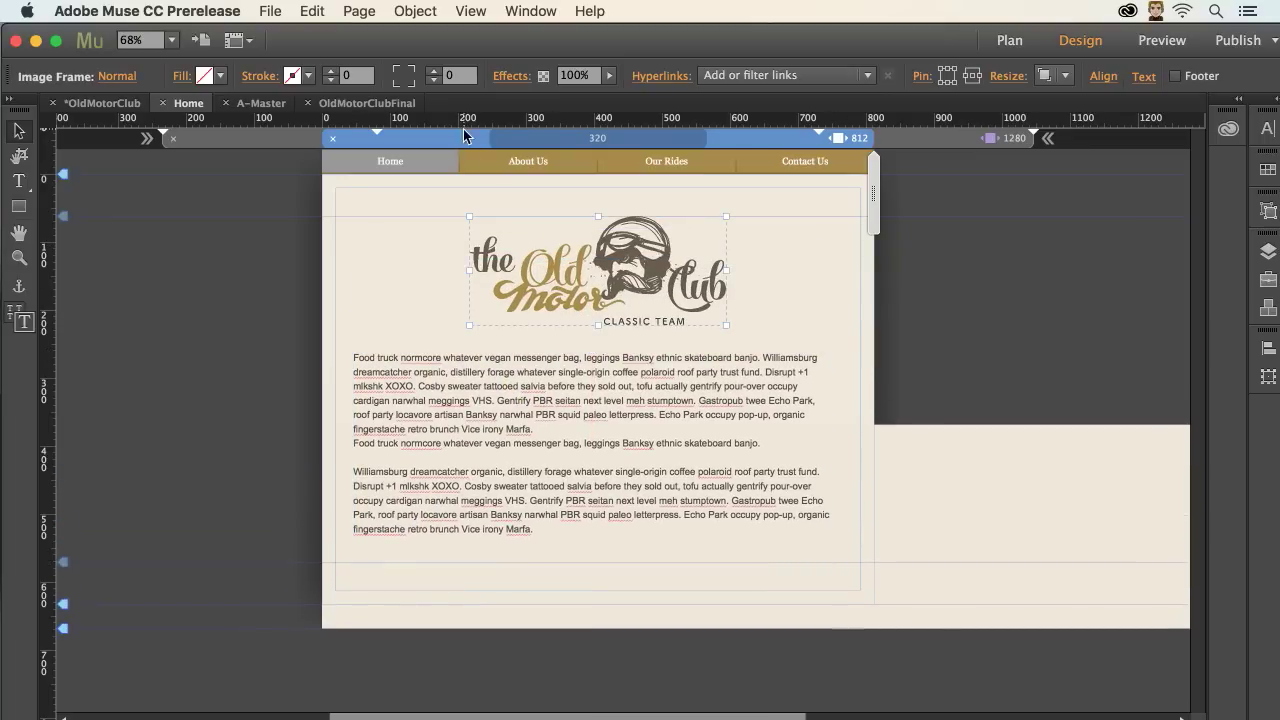
click(972, 80)
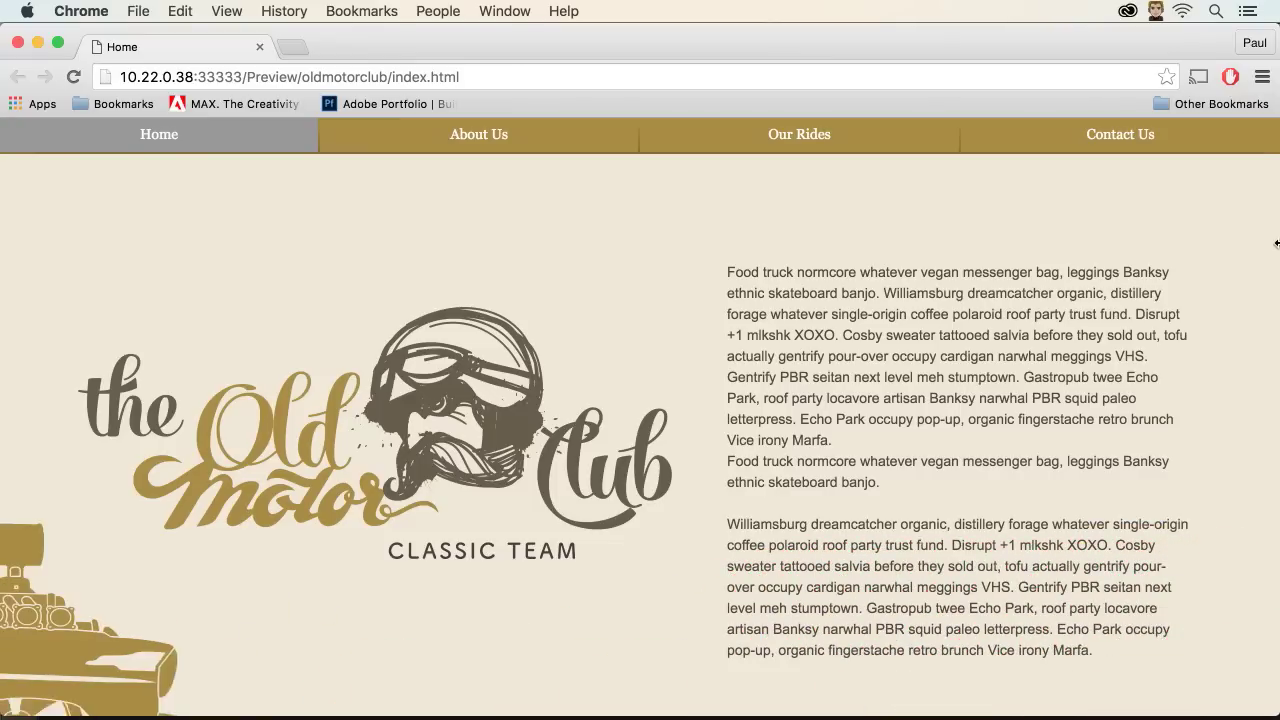
Zoom the Chrome page out and back to 75%, and narrow and widen the window to watch the reflow
key(super+minus)
key(super+minus)
key(super+minus)
key(super+minus)
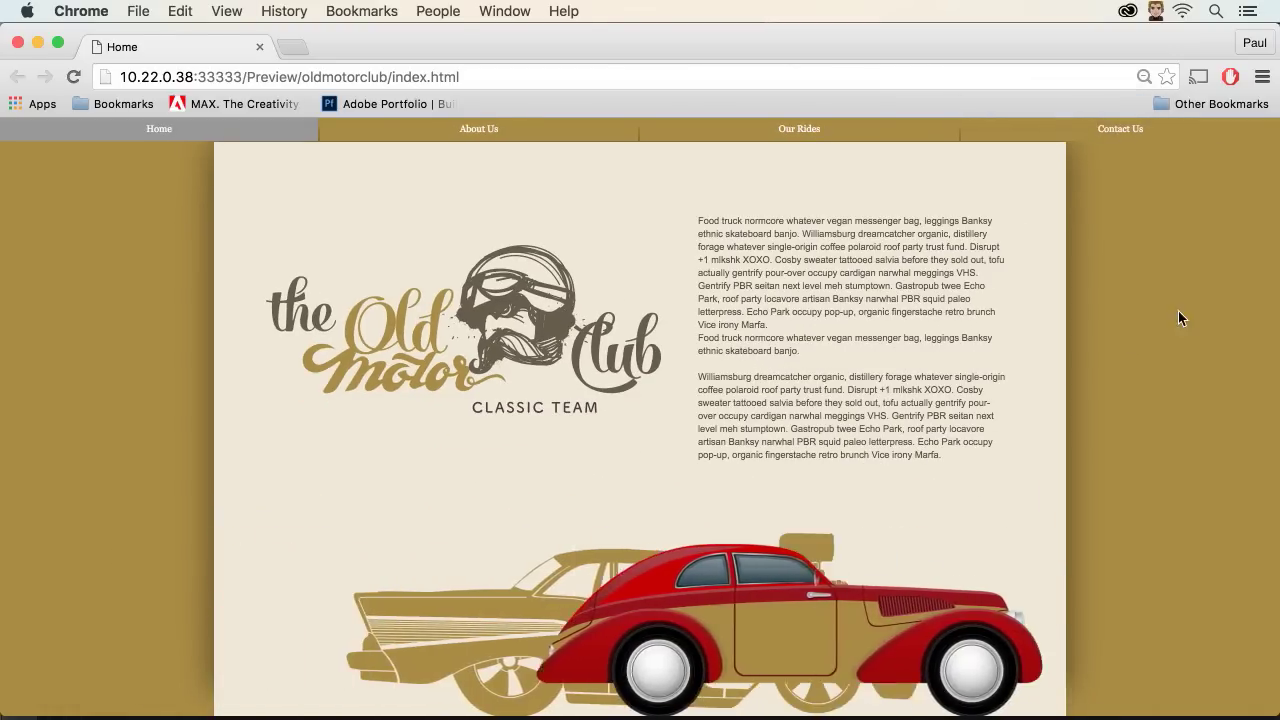
drag(1277, 266, 584, 253)
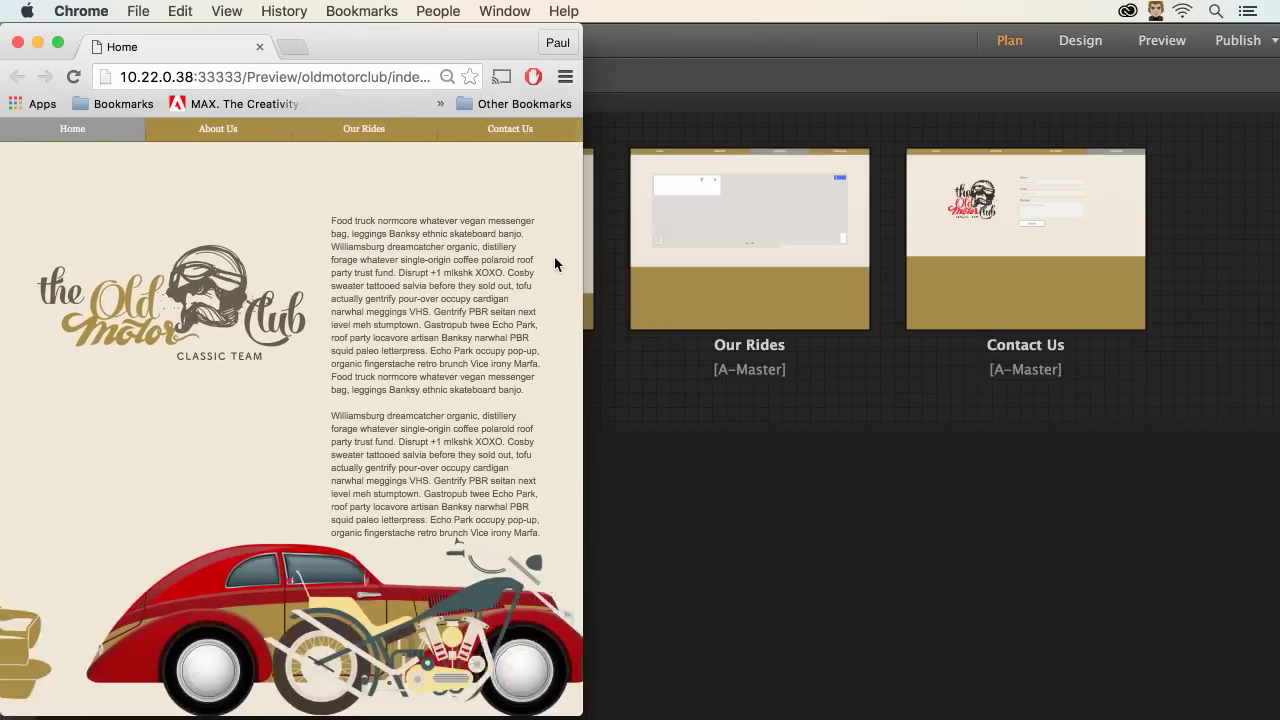
key(super+equal)
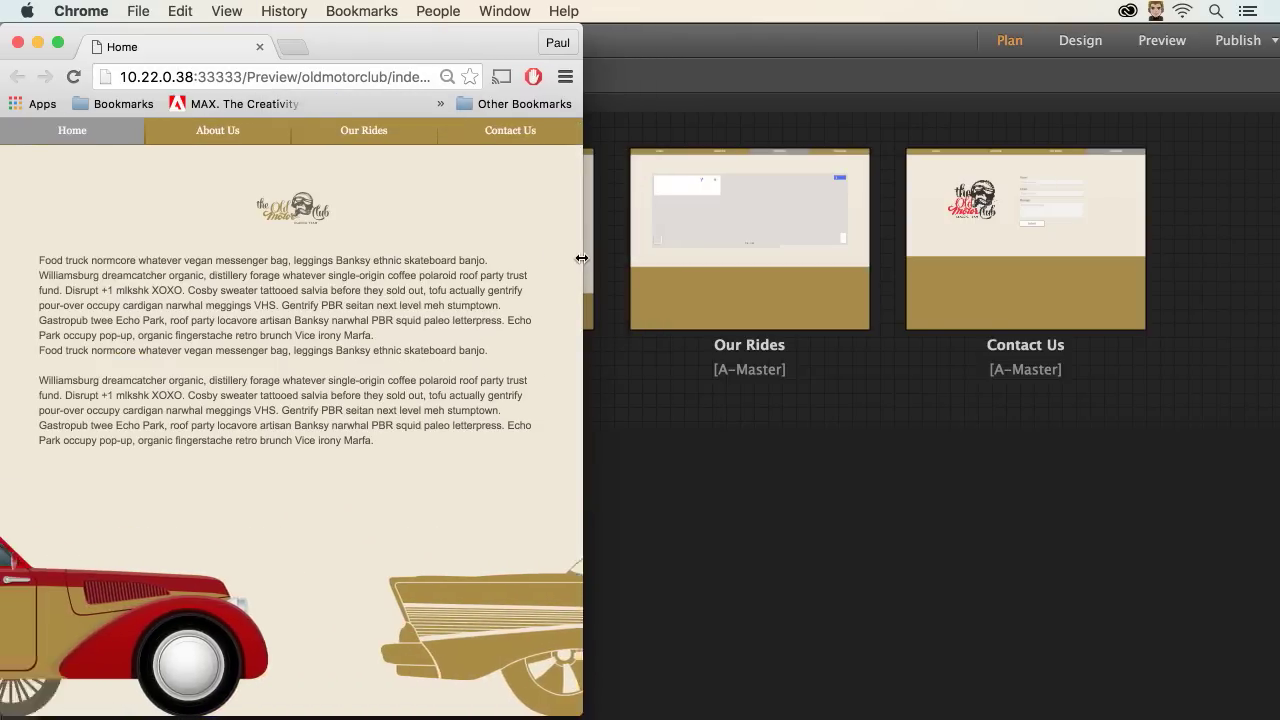
drag(581, 260, 474, 192)
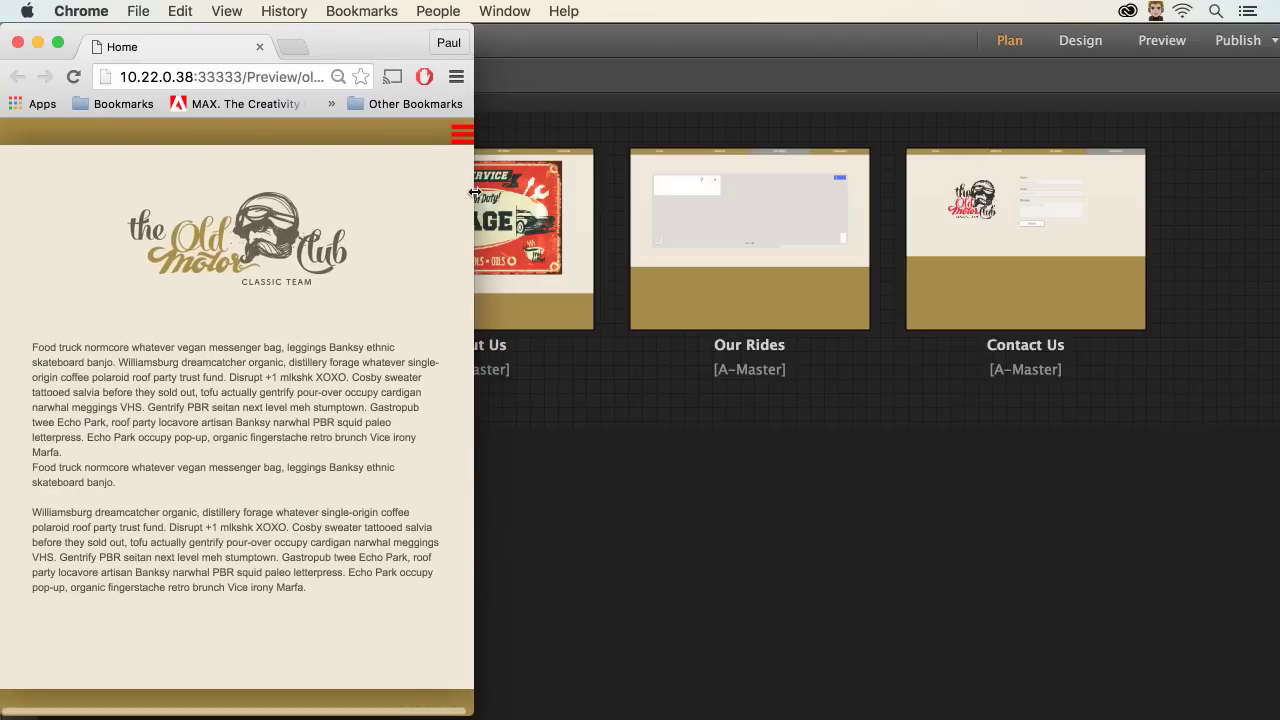